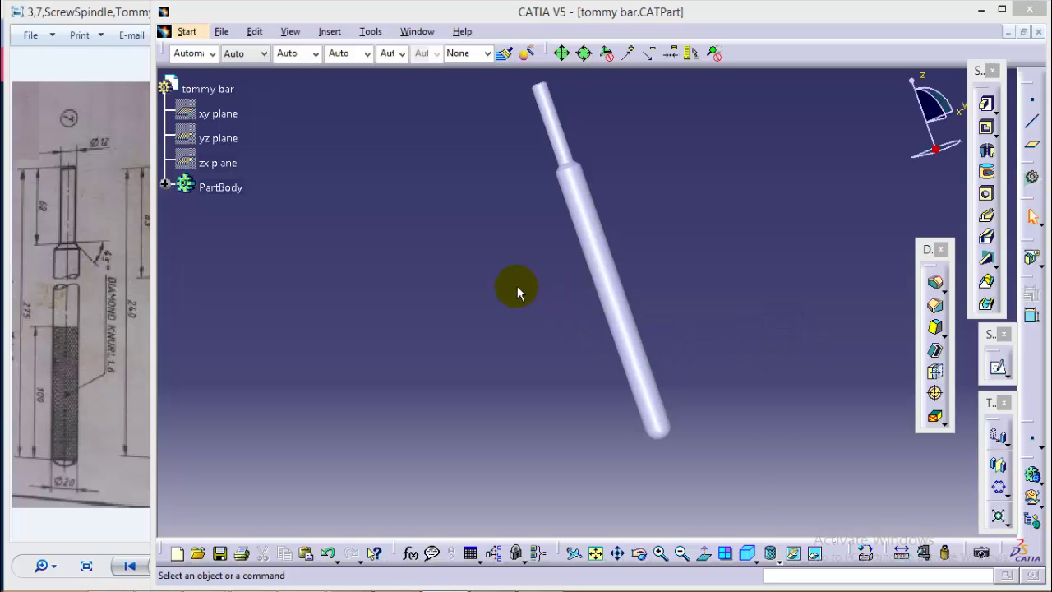
Step: Switch the tommy bar part to Wireframe and Surface Design via Start > Mechanical Design
{"action": "middle_click_drag", "start_coordinate": [512, 274], "coordinate": [494, 330]}
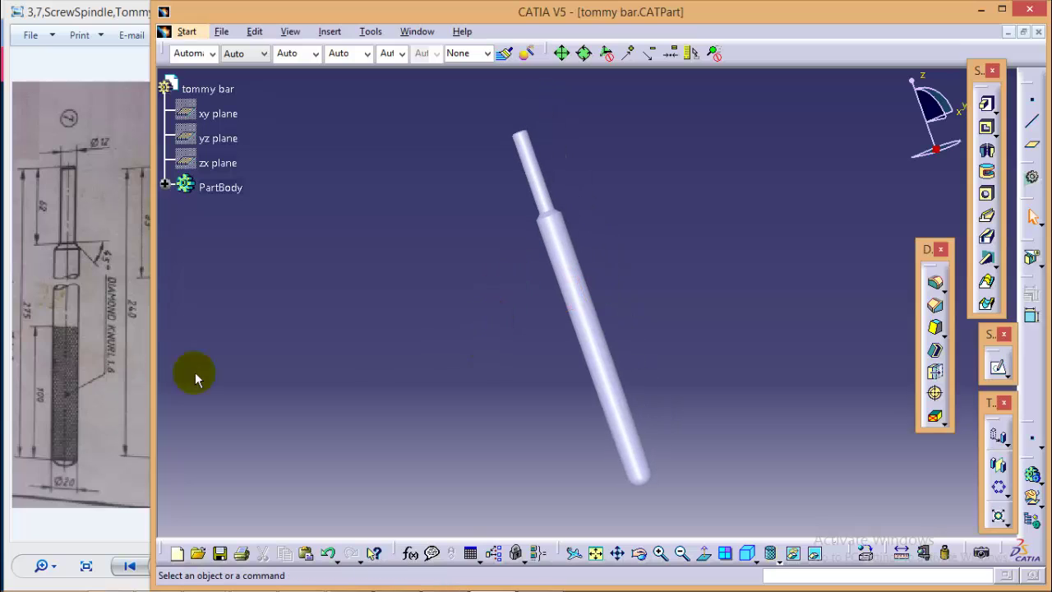
{"action": "left_click", "coordinate": [187, 33]}
{"action": "mouse_move", "coordinate": [270, 69]}
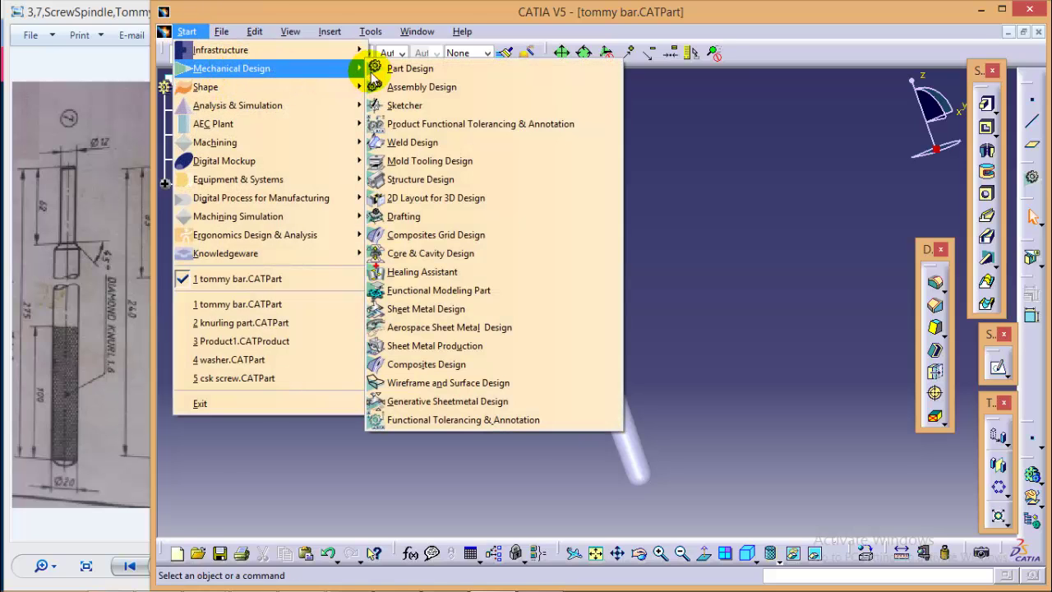
{"action": "left_click", "coordinate": [461, 383]}
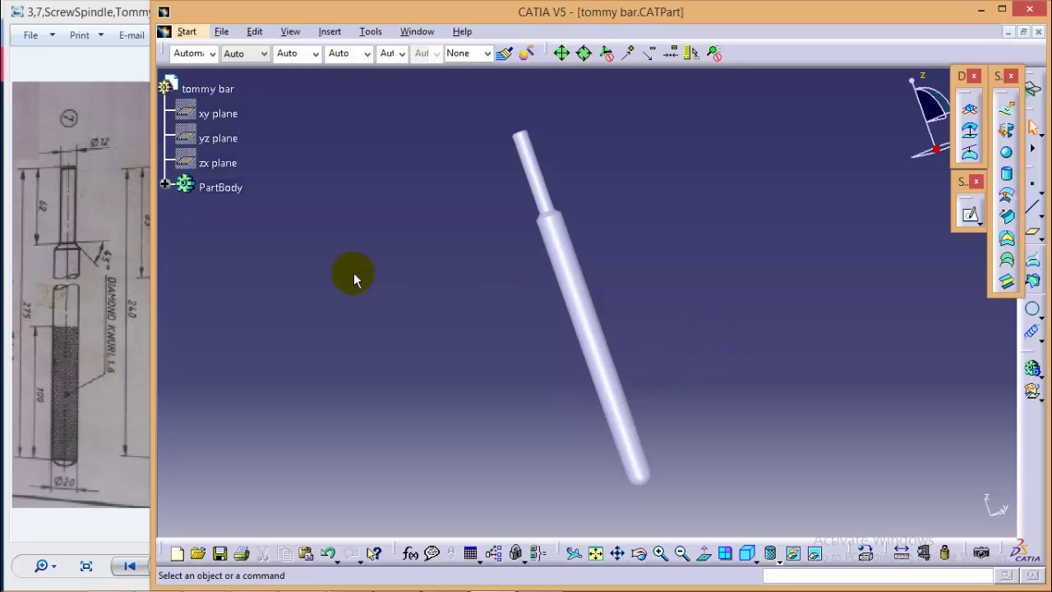
Step: Make all reference planes visible with Tools > Show > All Planes
{"action": "left_click", "coordinate": [214, 139]}
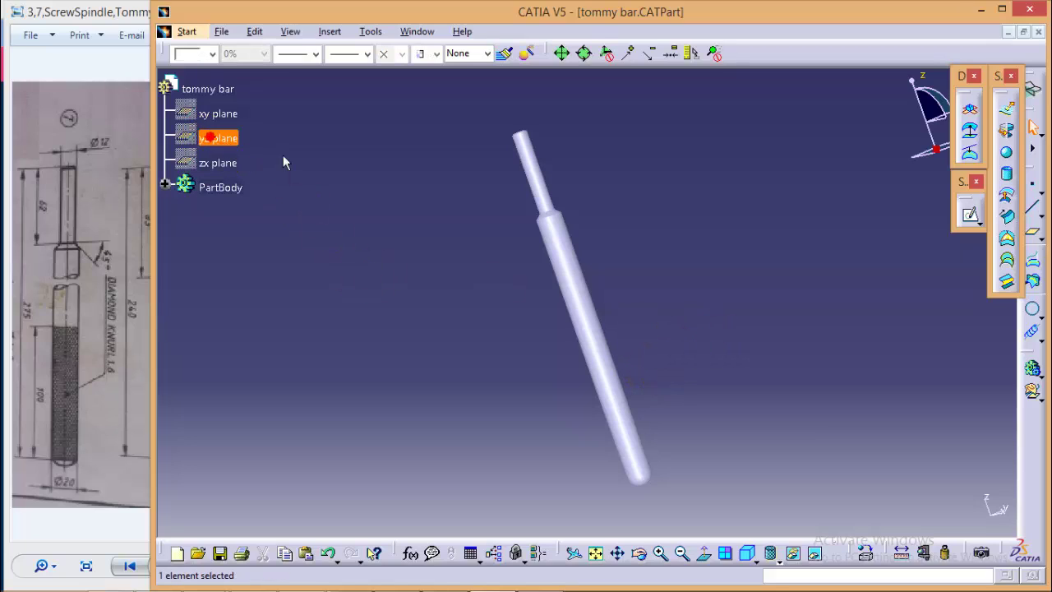
{"action": "left_click", "coordinate": [970, 214]}
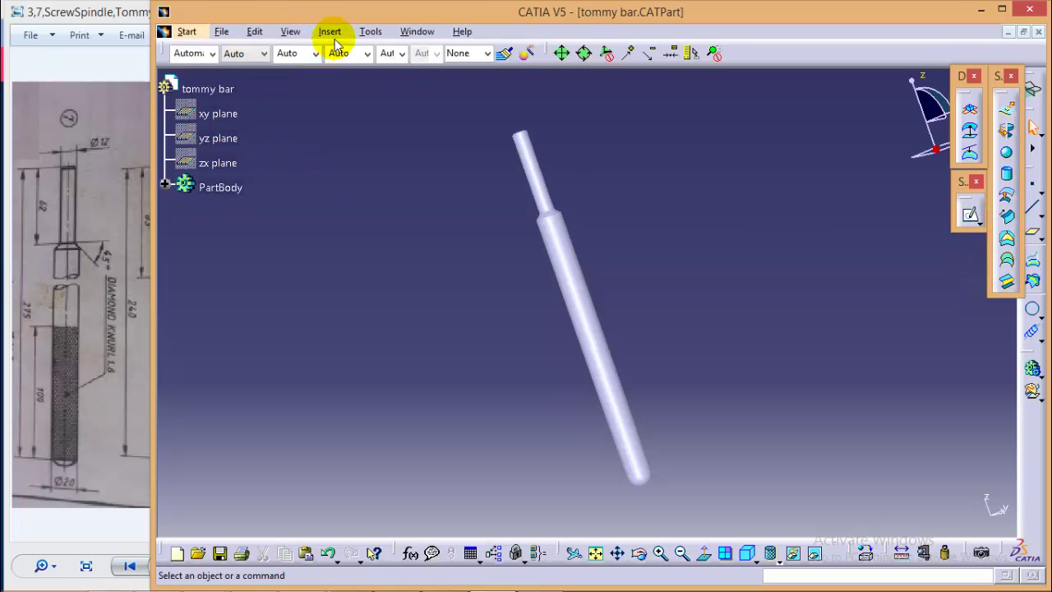
{"action": "left_click", "coordinate": [369, 33]}
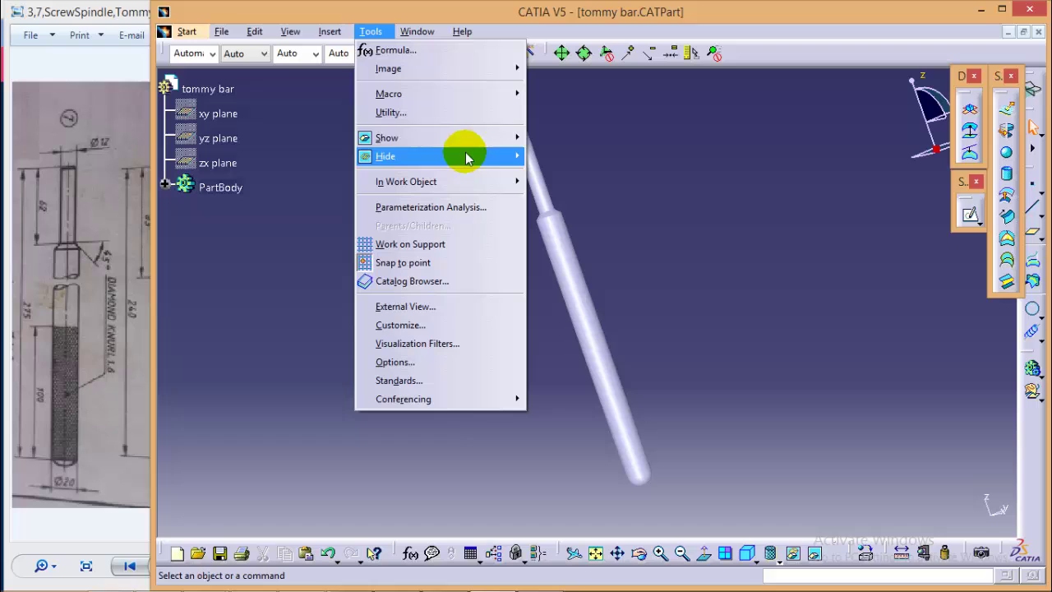
{"action": "mouse_move", "coordinate": [472, 143]}
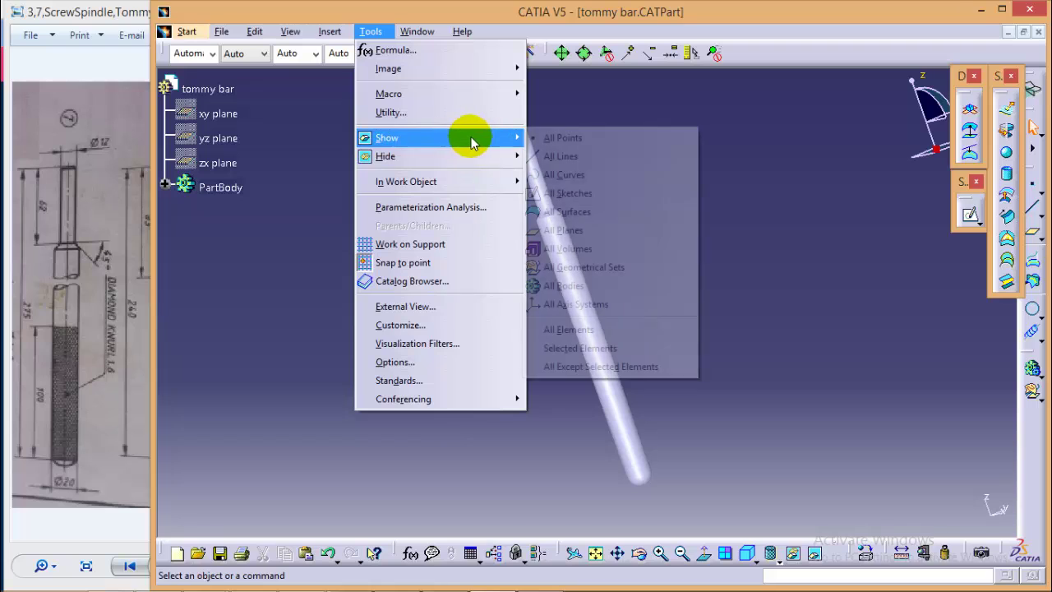
{"action": "left_click", "coordinate": [562, 231]}
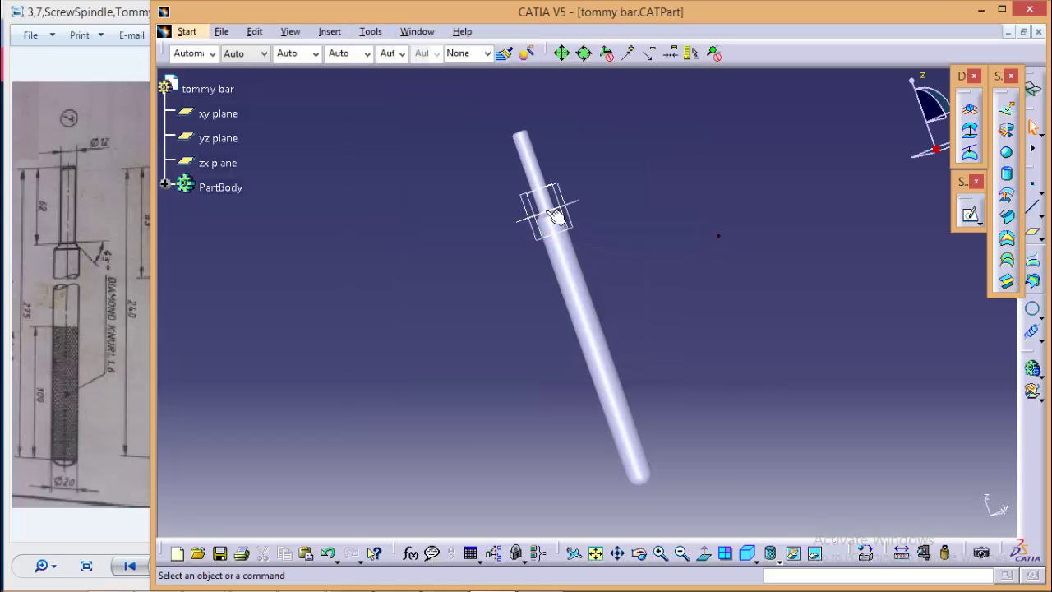
Step: Start a sketch on the yz plane and project the shaft face into it
{"action": "left_click", "coordinate": [224, 140]}
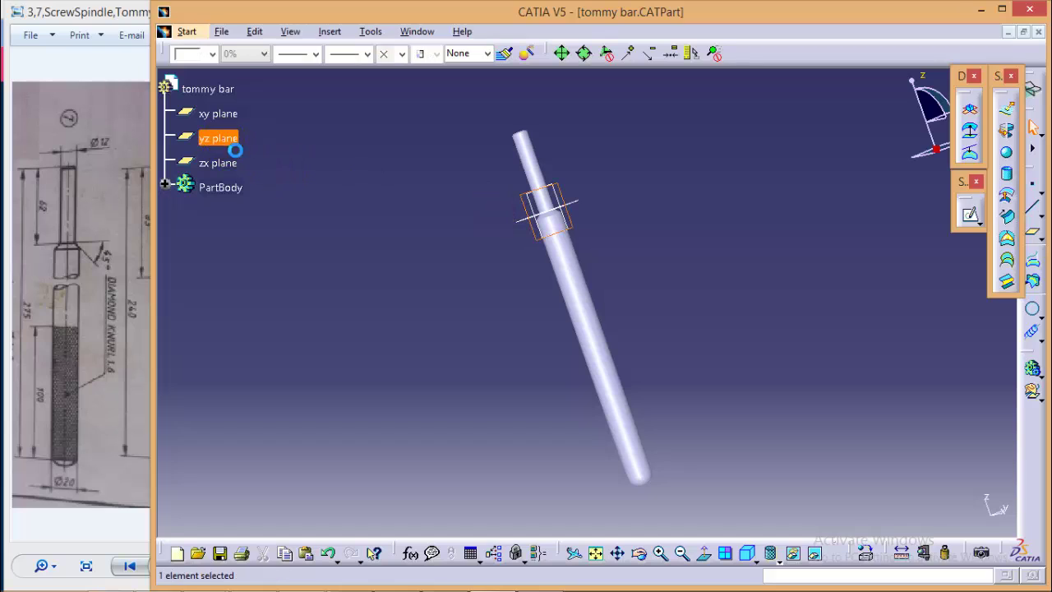
{"action": "left_click", "coordinate": [970, 214]}
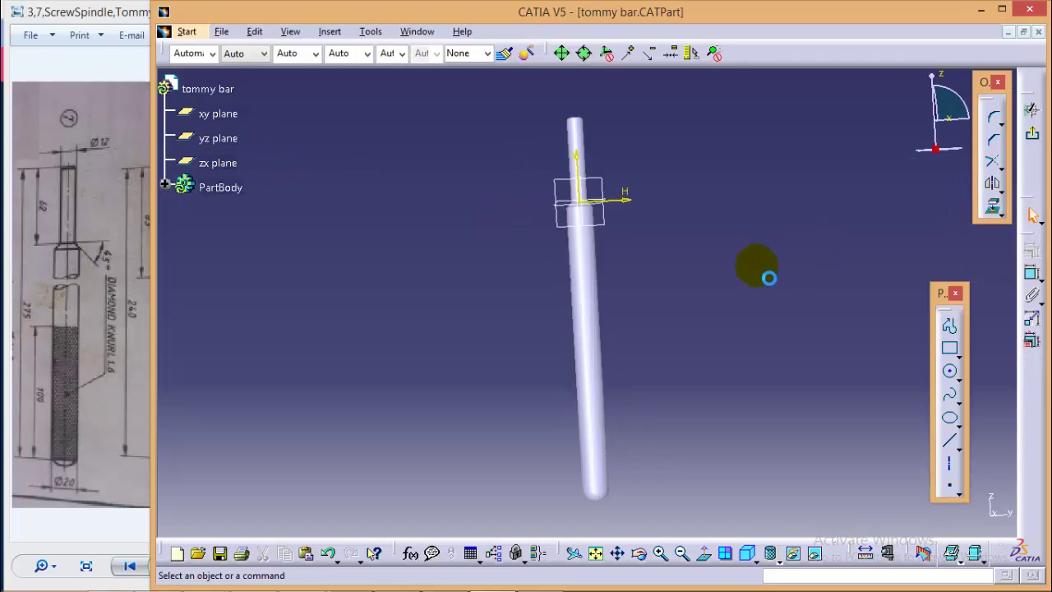
{"action": "left_click", "coordinate": [591, 405]}
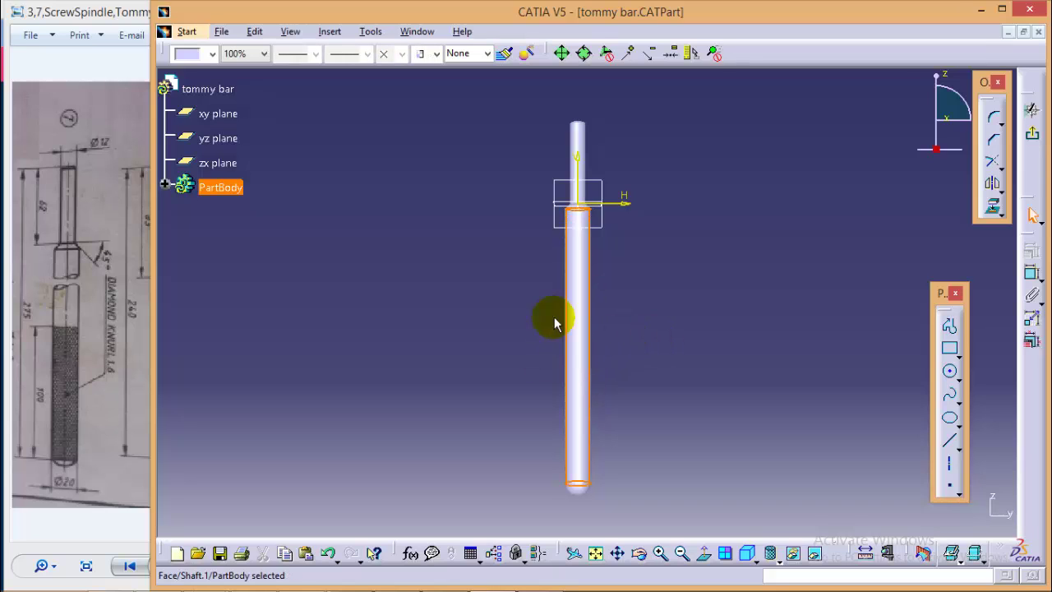
{"action": "left_click", "coordinate": [993, 205]}
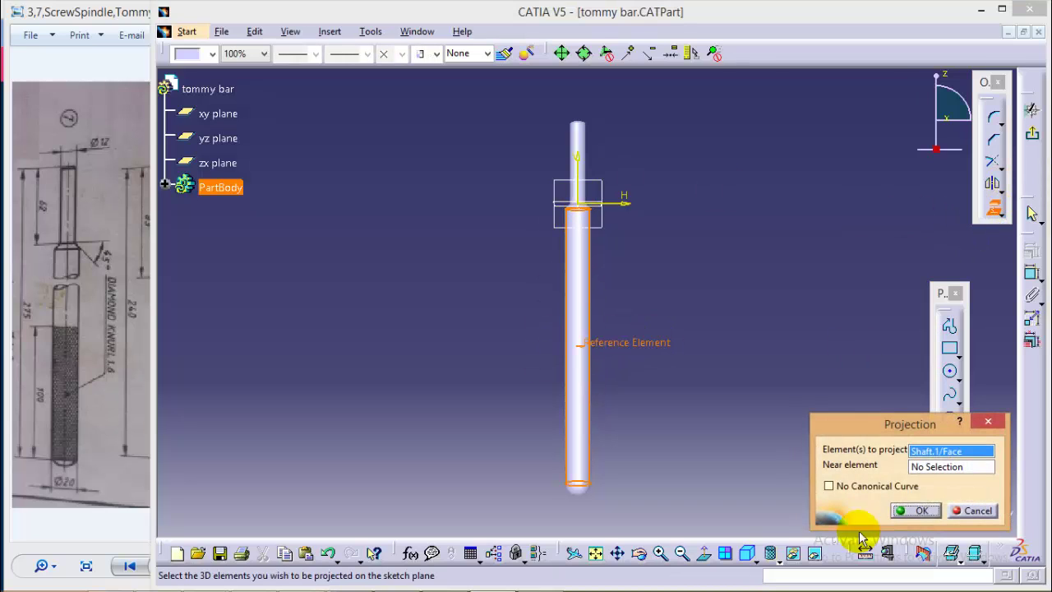
{"action": "left_click", "coordinate": [914, 510]}
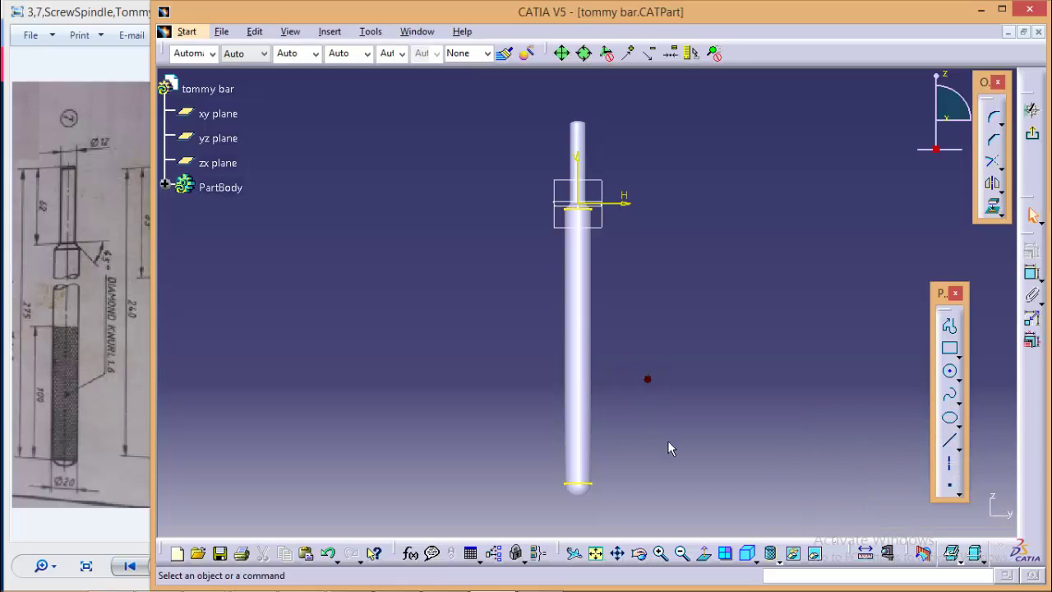
{"action": "mouse_move", "coordinate": [667, 492]}
{"action": "middle_mouse_down"}
{"action": "mouse_move", "coordinate": [658, 476]}
{"action": "mouse_move", "coordinate": [697, 291]}
{"action": "middle_mouse_up"}
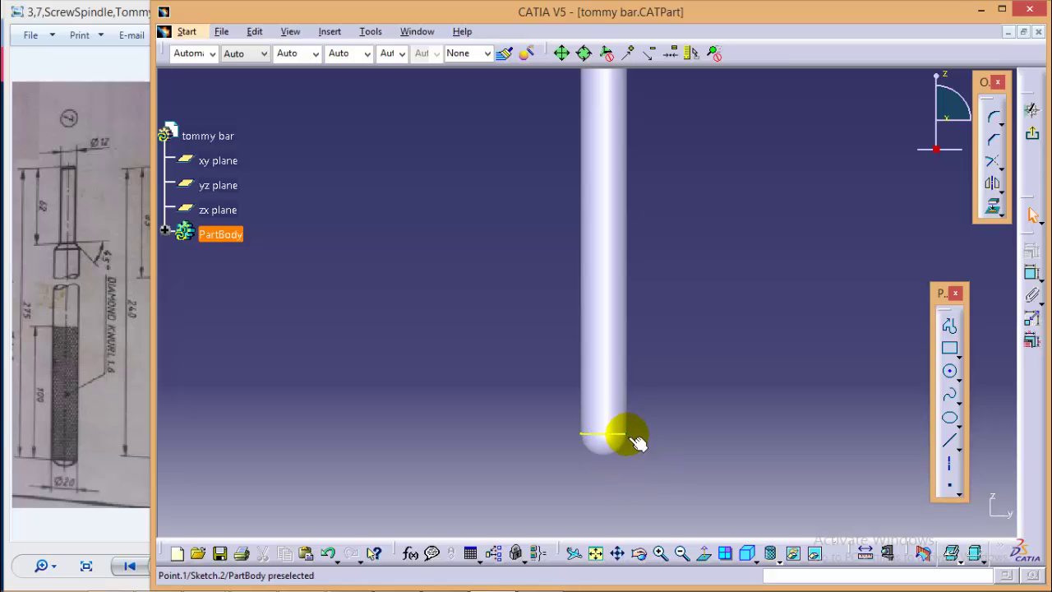
Step: Exit the sketch and start a helix at the bar's end point along its vertical axis
{"action": "left_click", "coordinate": [1034, 137]}
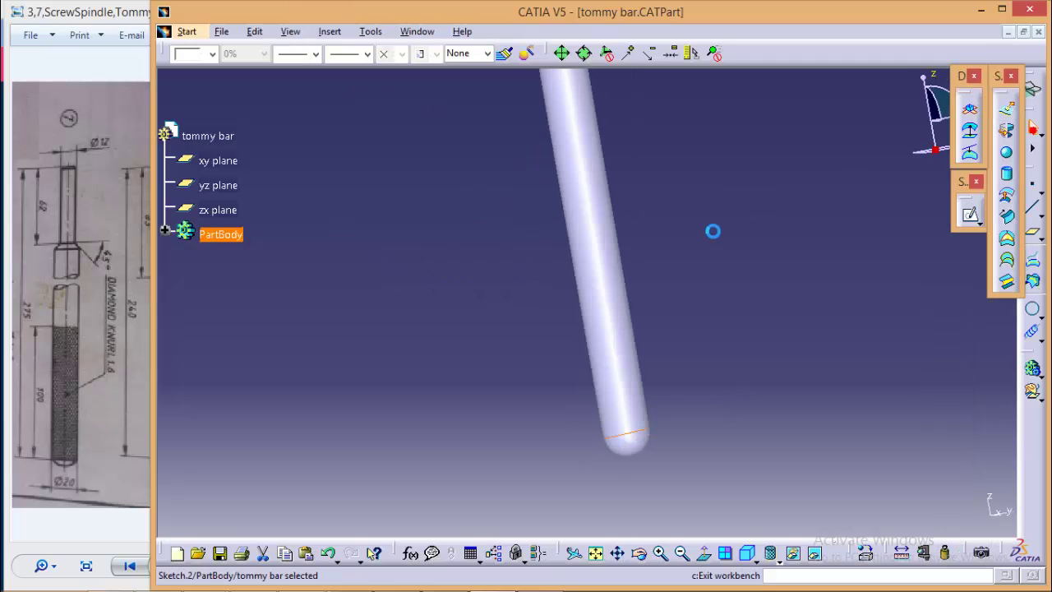
{"action": "left_click", "coordinate": [723, 286]}
{"action": "left_click", "coordinate": [328, 32]}
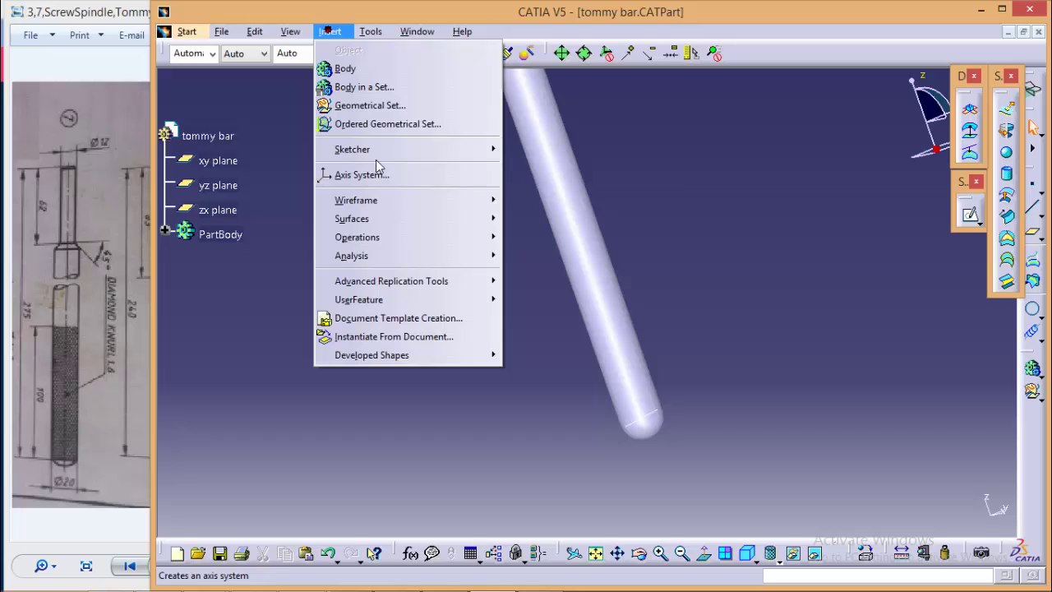
{"action": "mouse_move", "coordinate": [439, 199]}
{"action": "left_click", "coordinate": [567, 441]}
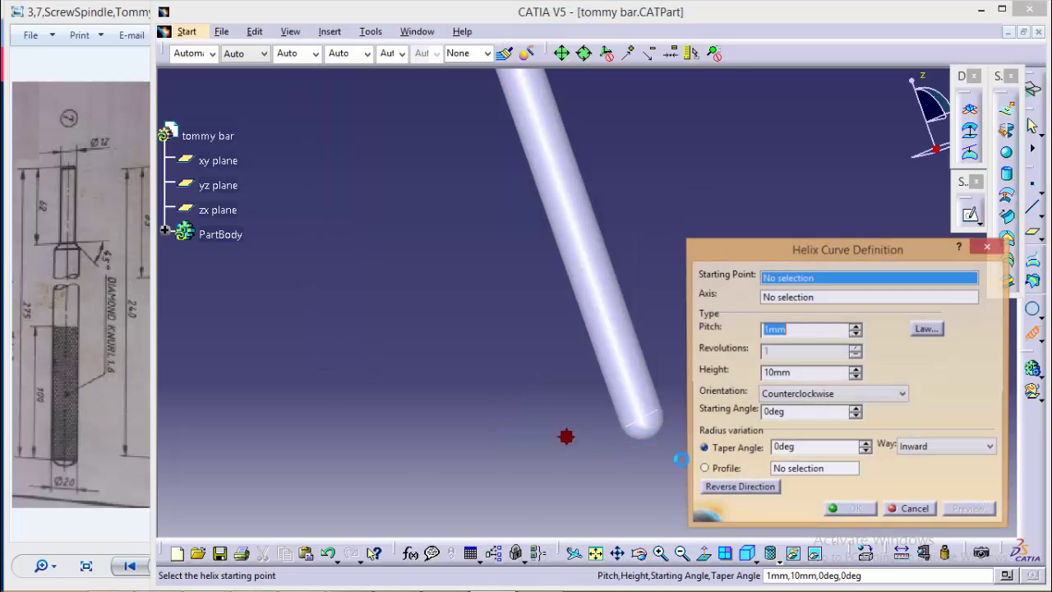
{"action": "left_click", "coordinate": [662, 411]}
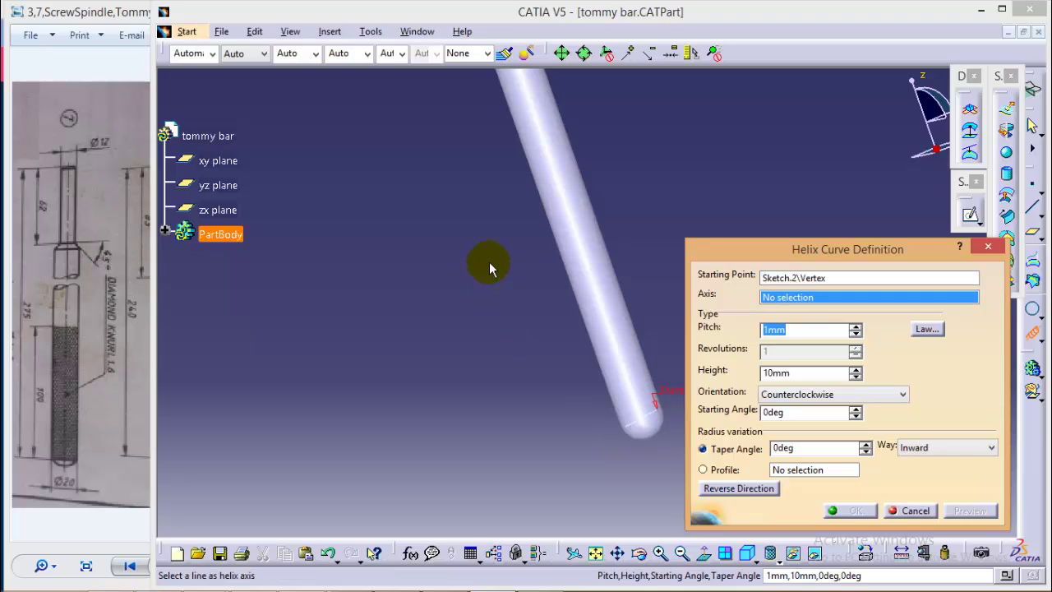
{"action": "mouse_move", "coordinate": [486, 257]}
{"action": "middle_mouse_down"}
{"action": "mouse_move", "coordinate": [470, 348]}
{"action": "mouse_move", "coordinate": [460, 252]}
{"action": "mouse_move", "coordinate": [516, 371]}
{"action": "mouse_move", "coordinate": [564, 240]}
{"action": "middle_mouse_up"}
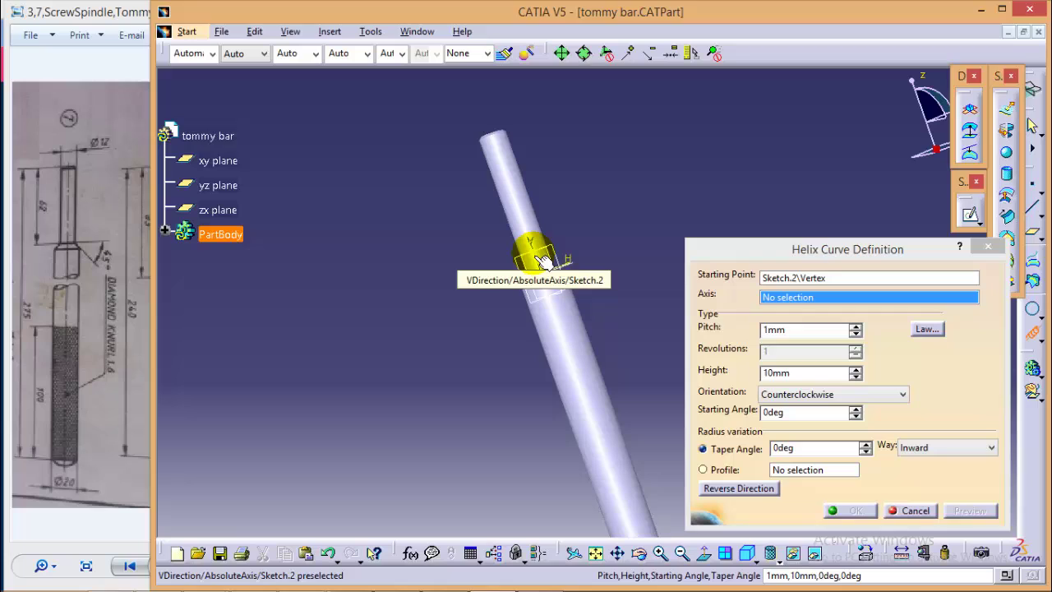
{"action": "left_click", "coordinate": [543, 262]}
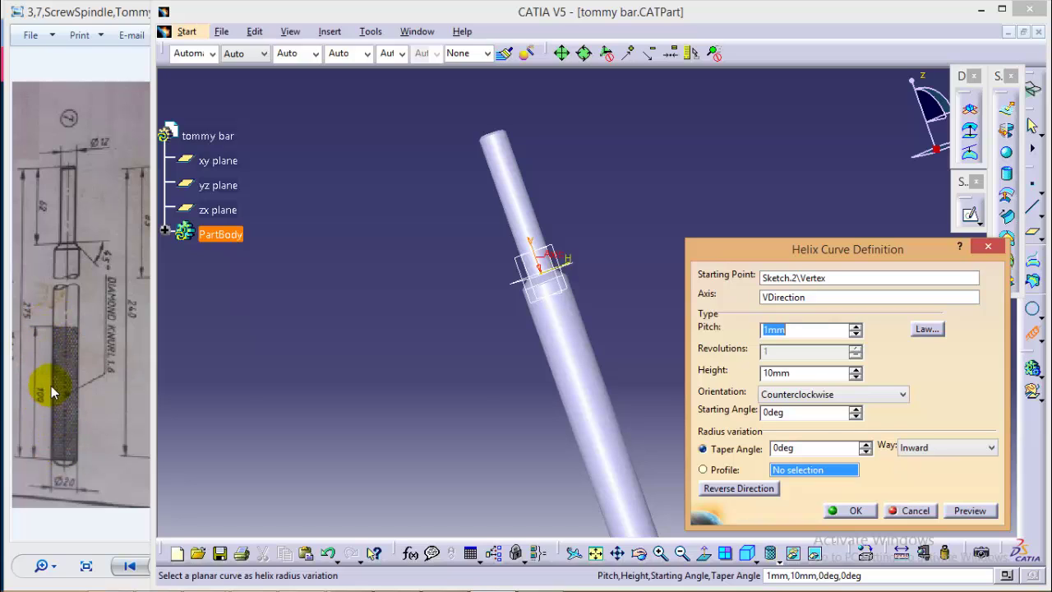
Step: Give the helix 100mm height, 350 pitch and counterclockwise orientation, then confirm
{"action": "left_click", "coordinate": [801, 372]}
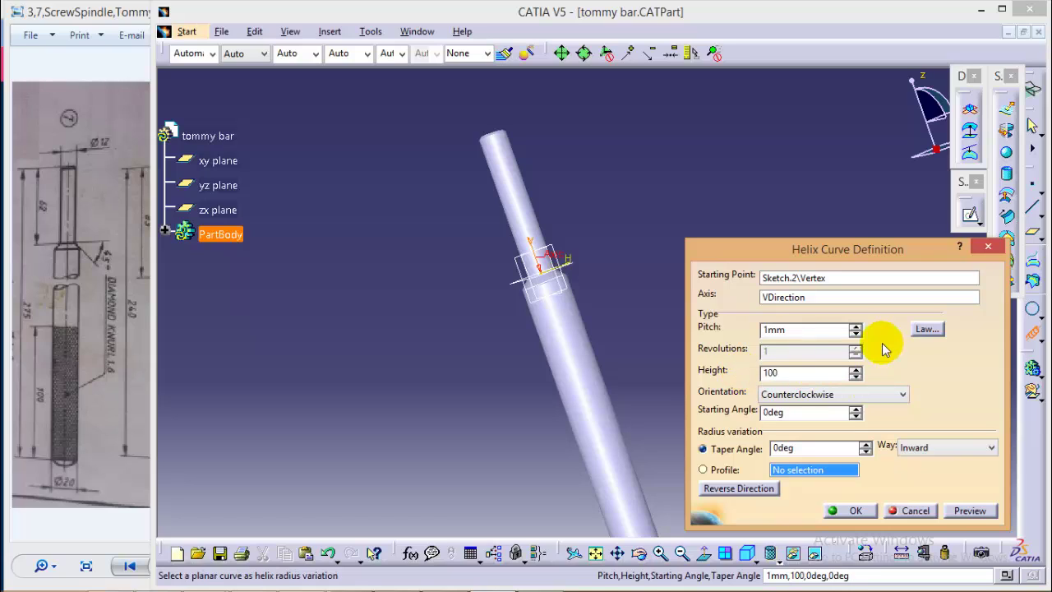
{"action": "left_click", "coordinate": [822, 330]}
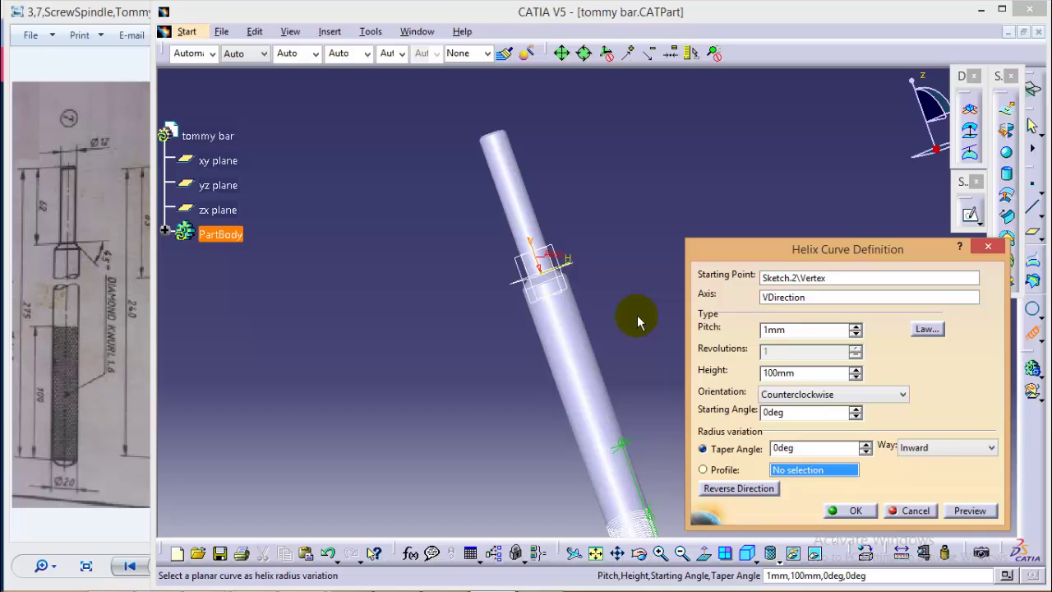
{"action": "middle_click_drag", "start_coordinate": [633, 318], "coordinate": [604, 311]}
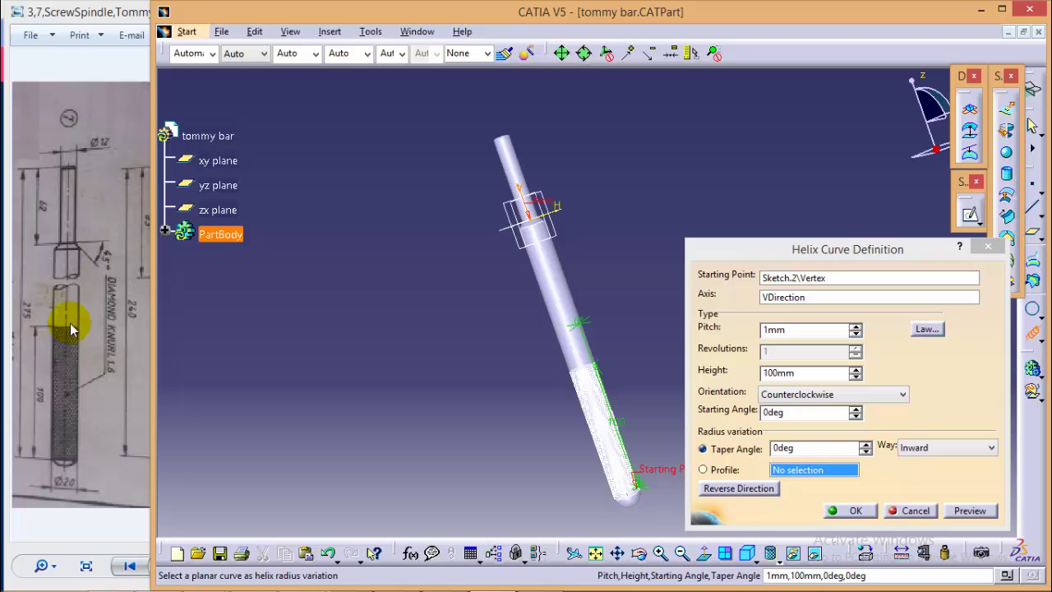
{"action": "left_click", "coordinate": [809, 333]}
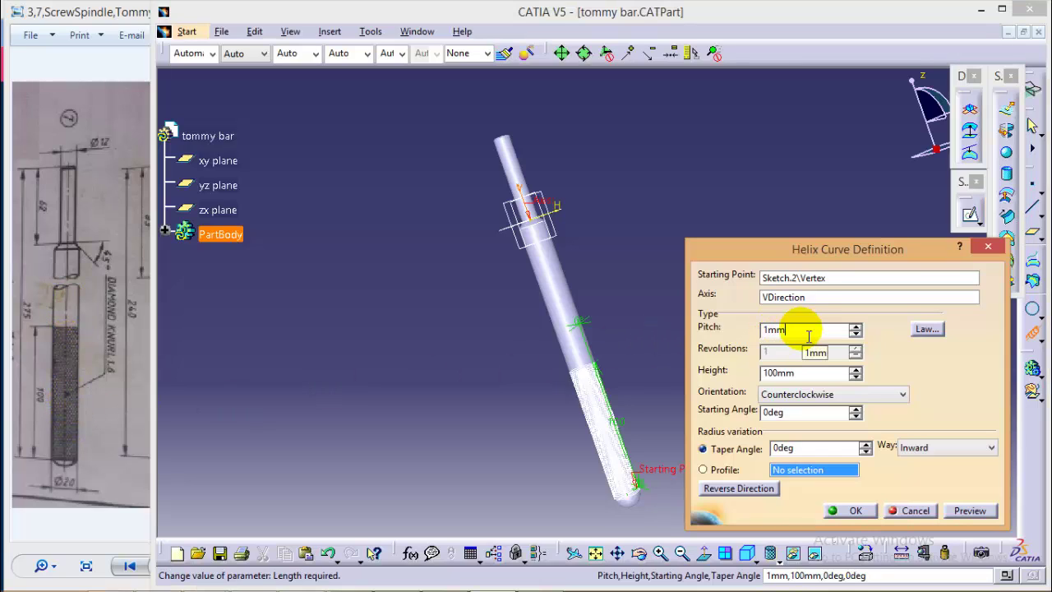
{"action": "double_click", "coordinate": [793, 339]}
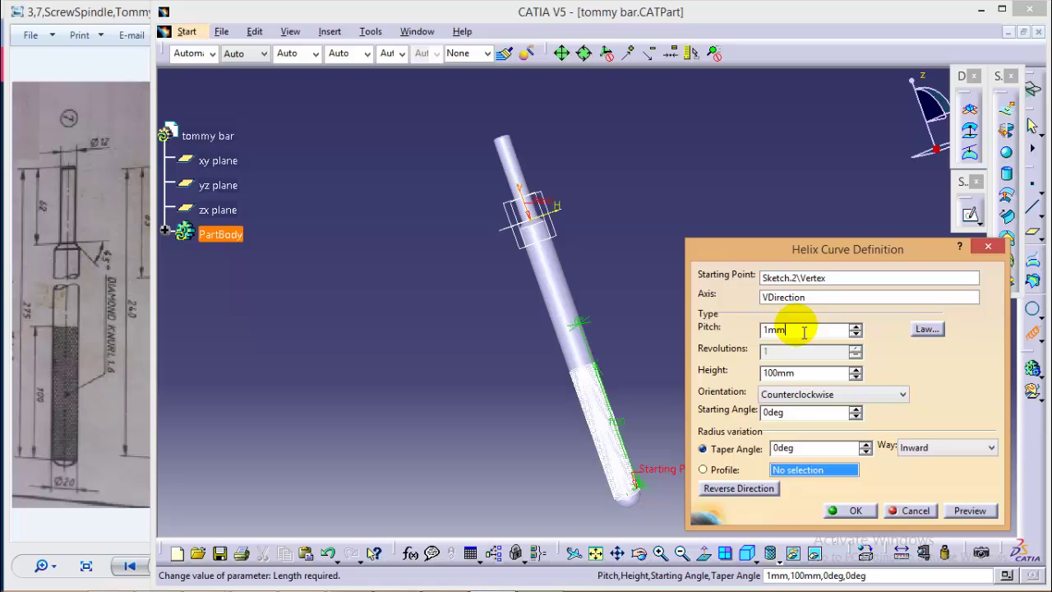
{"action": "double_click", "coordinate": [818, 334]}
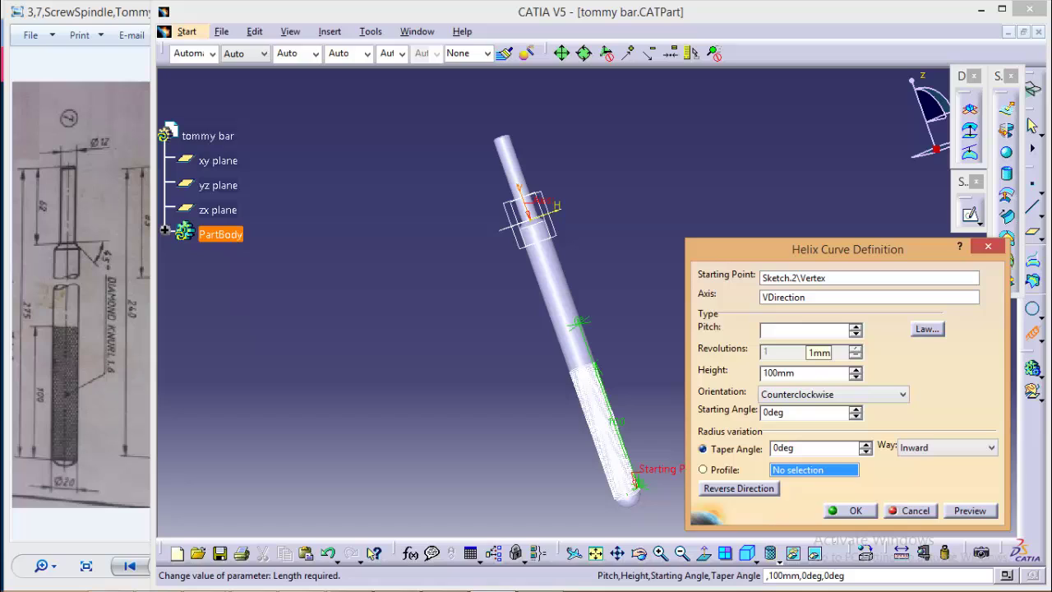
{"action": "left_click", "coordinate": [804, 329]}
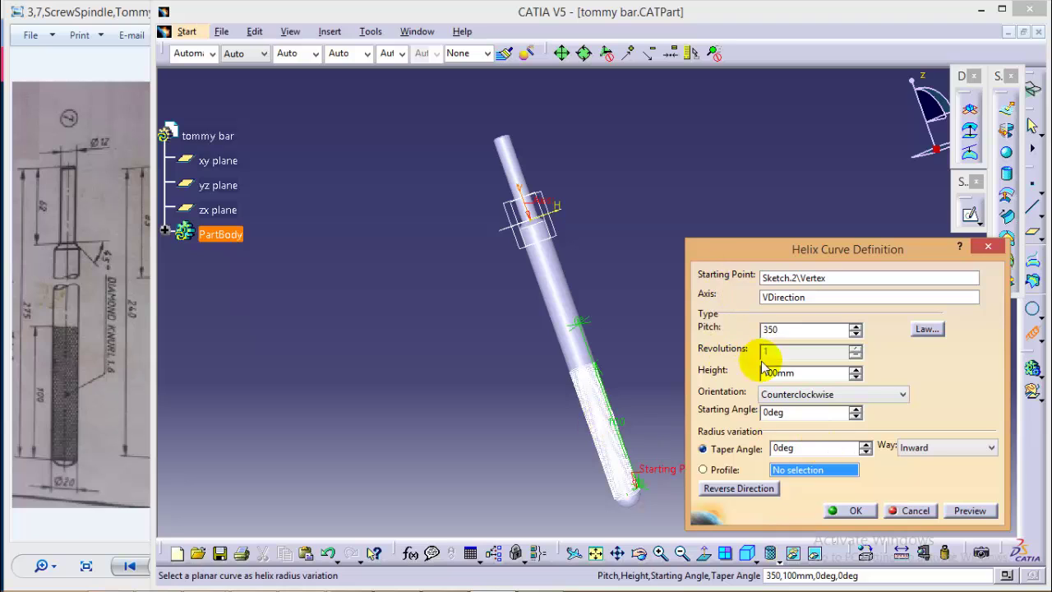
{"action": "left_click", "coordinate": [850, 510]}
Step: Start an Extrapolate with the sketch vertex as its boundary
{"action": "scroll", "coordinate": [706, 453], "scroll_direction": "up", "scroll_amount": 3}
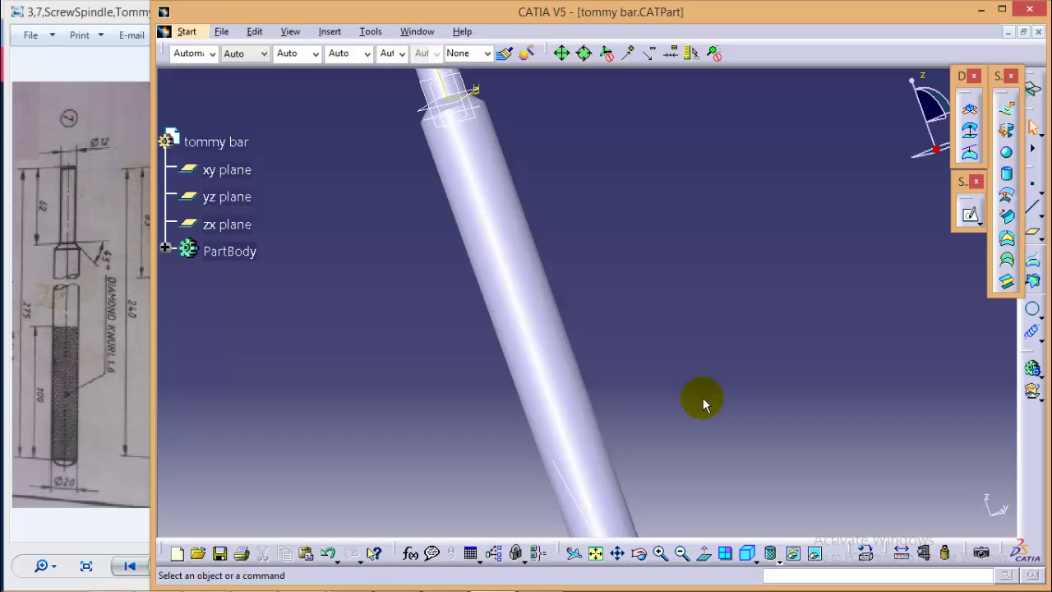
{"action": "middle_click_drag", "start_coordinate": [700, 400], "coordinate": [695, 272]}
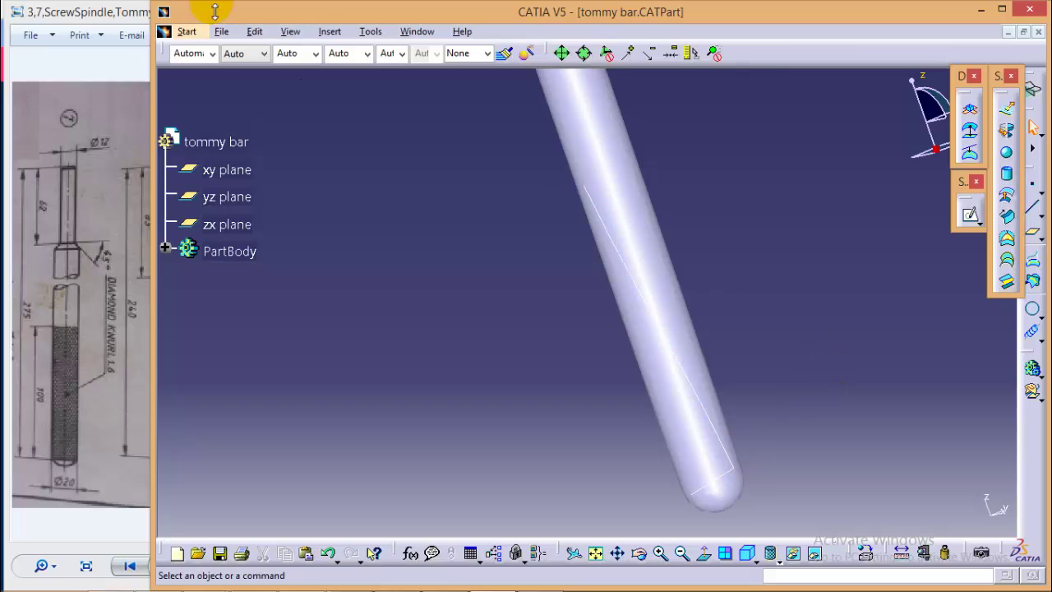
{"action": "left_click", "coordinate": [330, 31]}
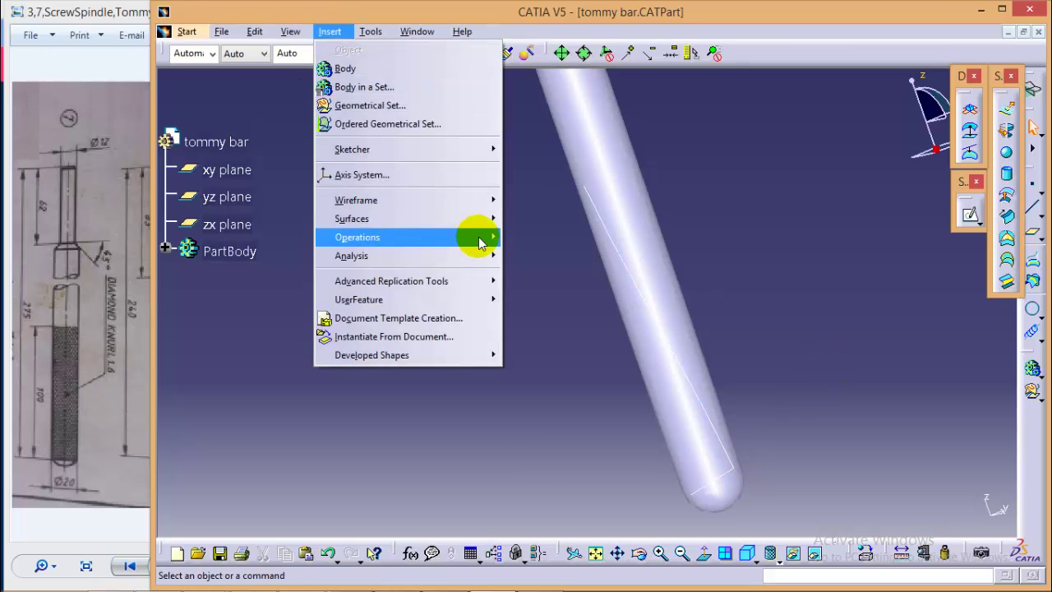
{"action": "mouse_move", "coordinate": [481, 241]}
{"action": "left_click", "coordinate": [564, 551]}
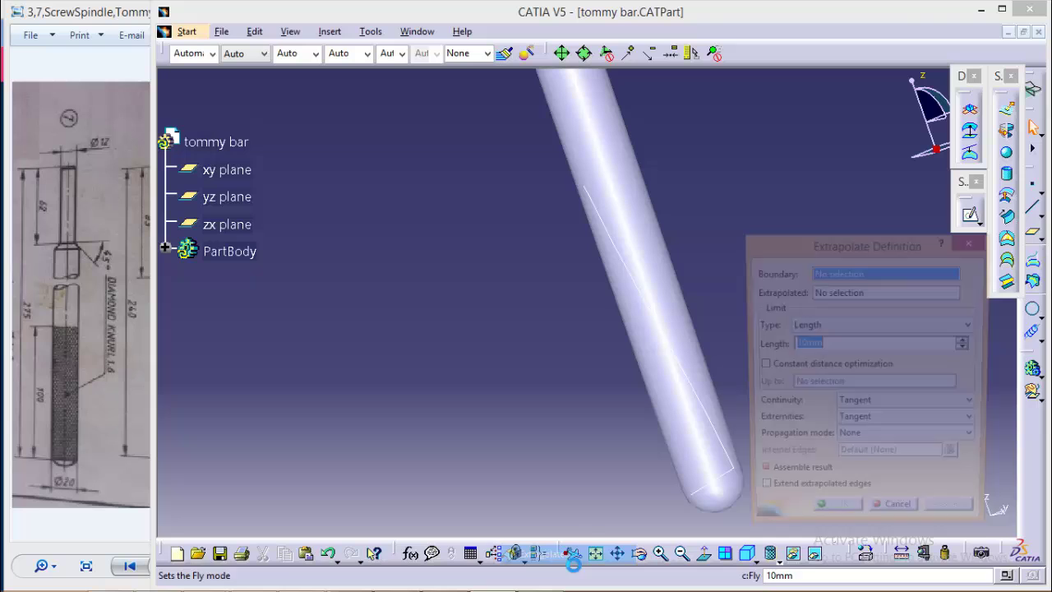
{"action": "middle_click_drag", "start_coordinate": [565, 413], "coordinate": [342, 286]}
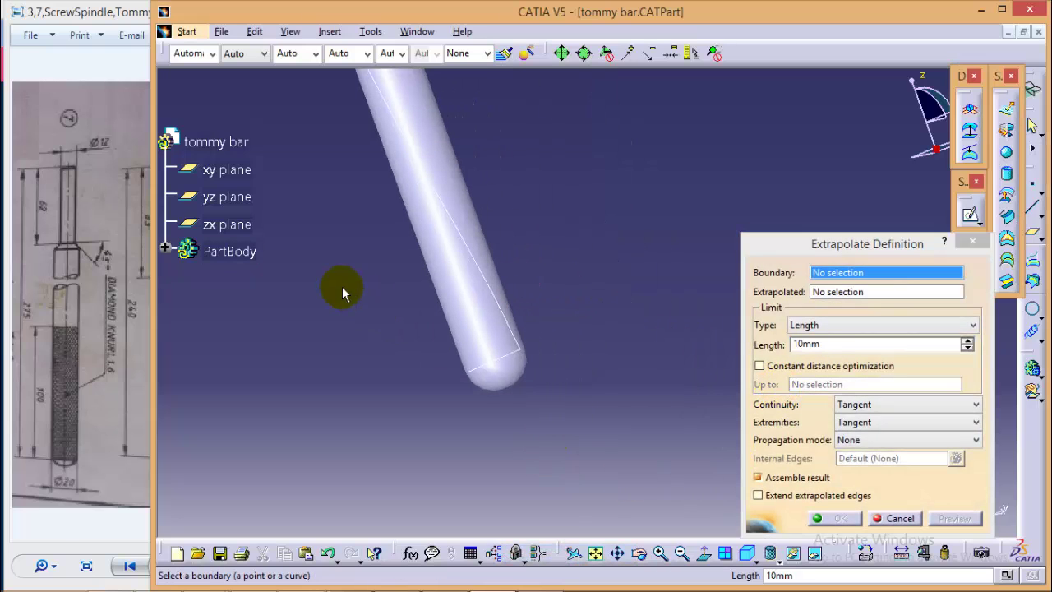
{"action": "middle_click_drag", "start_coordinate": [526, 445], "coordinate": [748, 368], "text": "ctrl"}
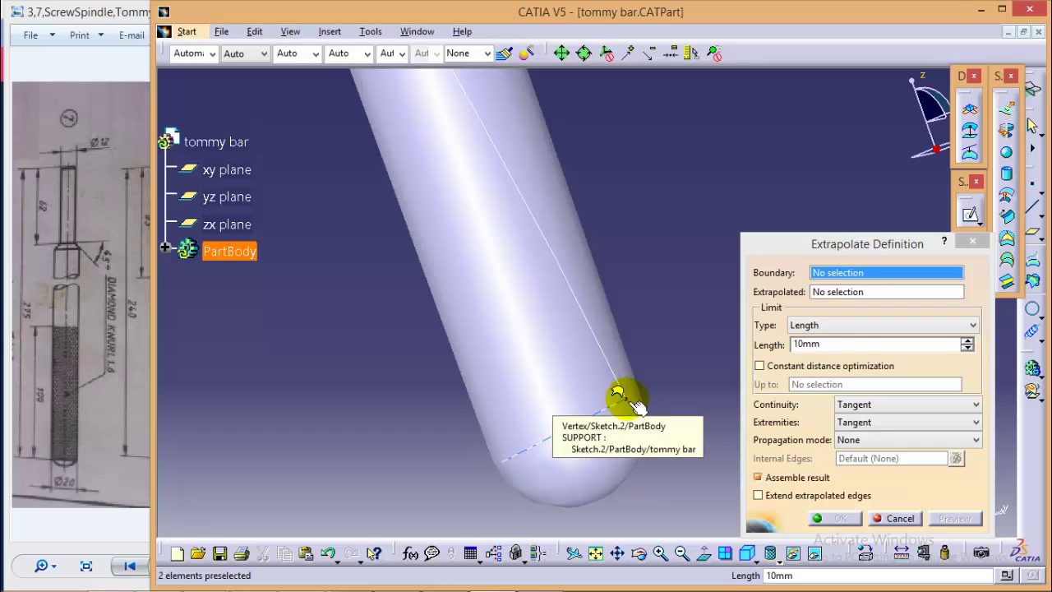
{"action": "left_click", "coordinate": [636, 403]}
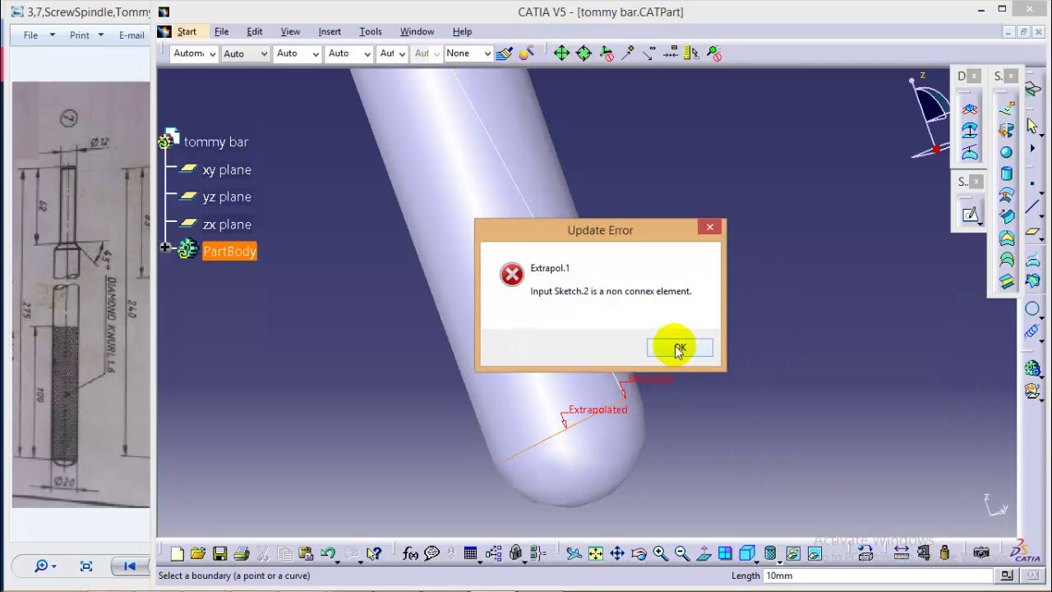
{"action": "left_click", "coordinate": [679, 349]}
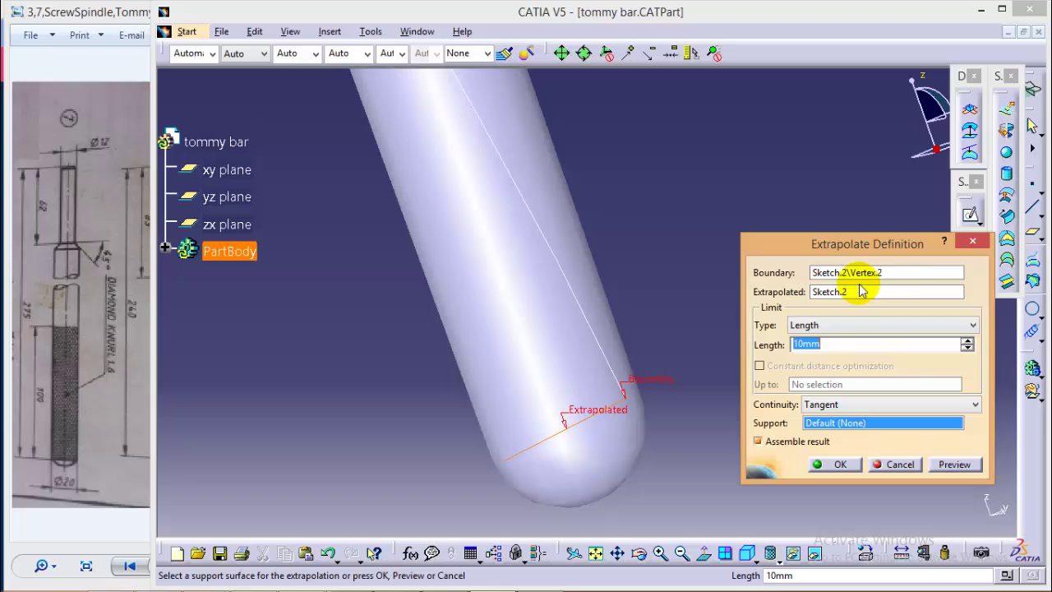
Step: Extrapolate Helix.1 by 15mm with curvature continuity
{"action": "left_click", "coordinate": [865, 293]}
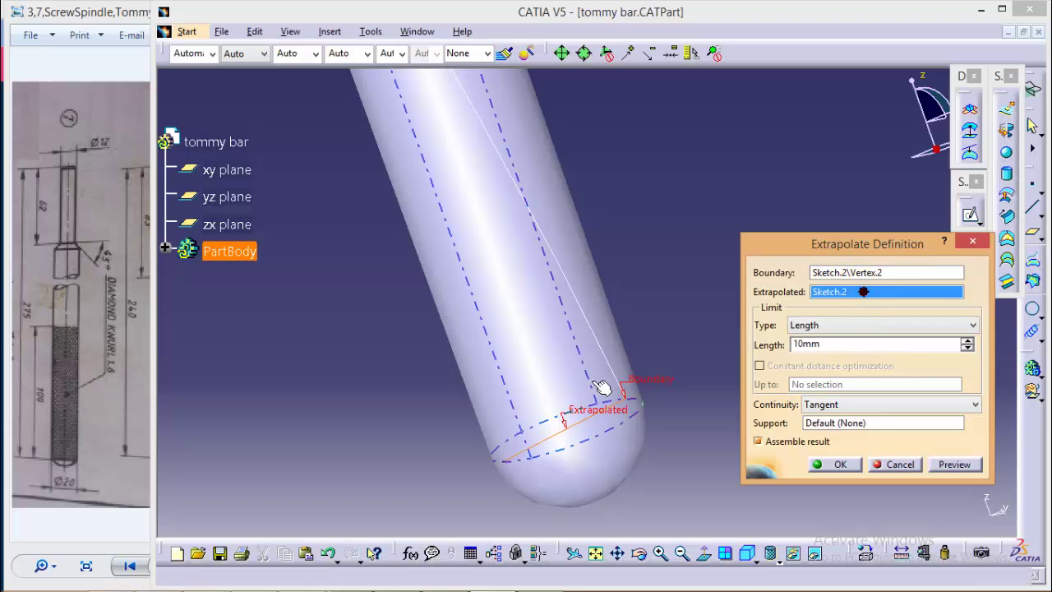
{"action": "left_click", "coordinate": [596, 328]}
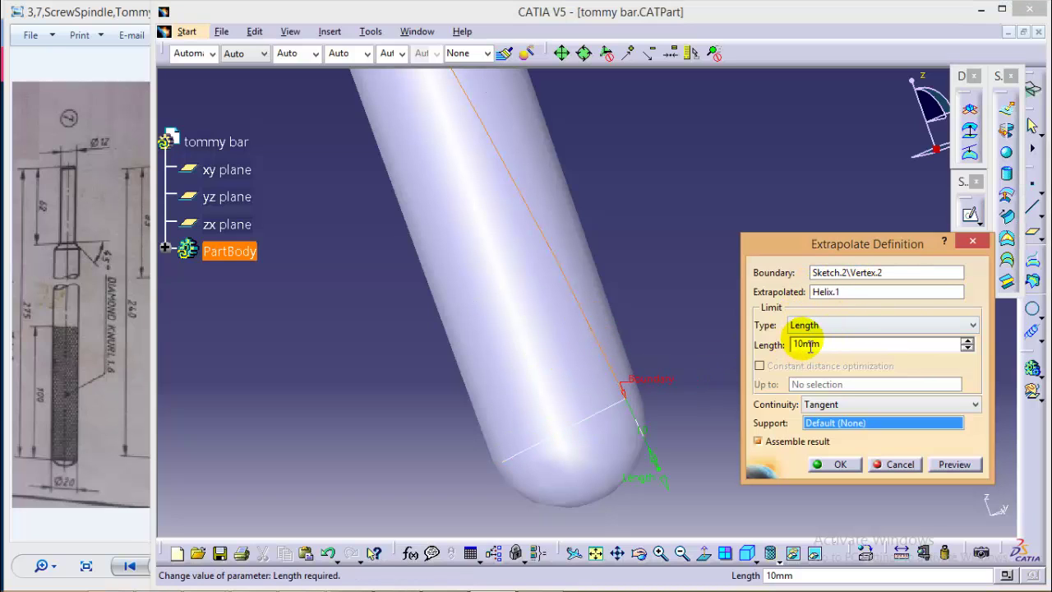
{"action": "double_click", "coordinate": [836, 344]}
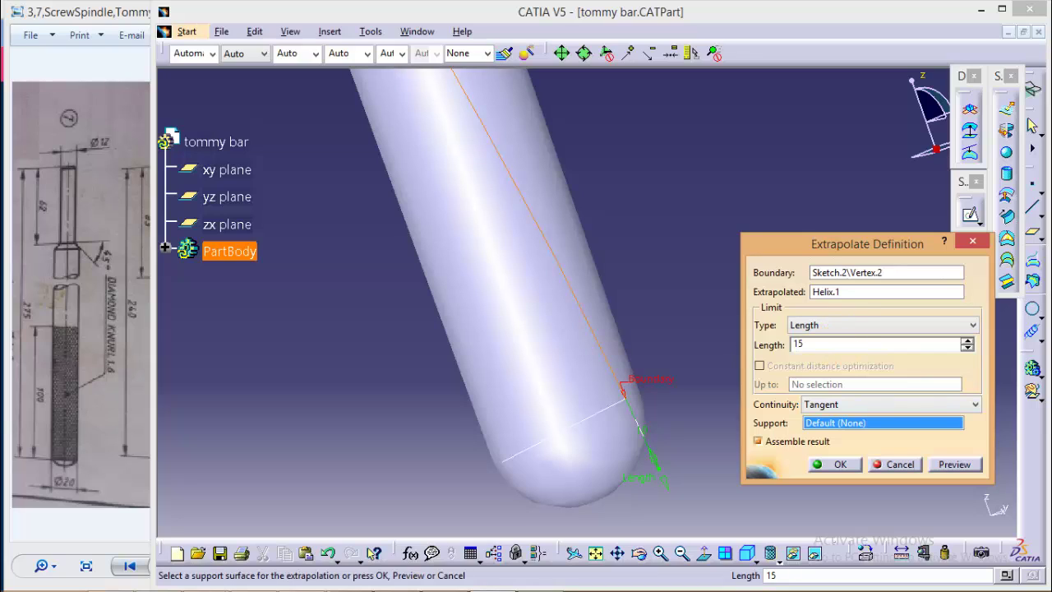
{"action": "left_click", "coordinate": [937, 404]}
{"action": "left_click", "coordinate": [824, 430]}
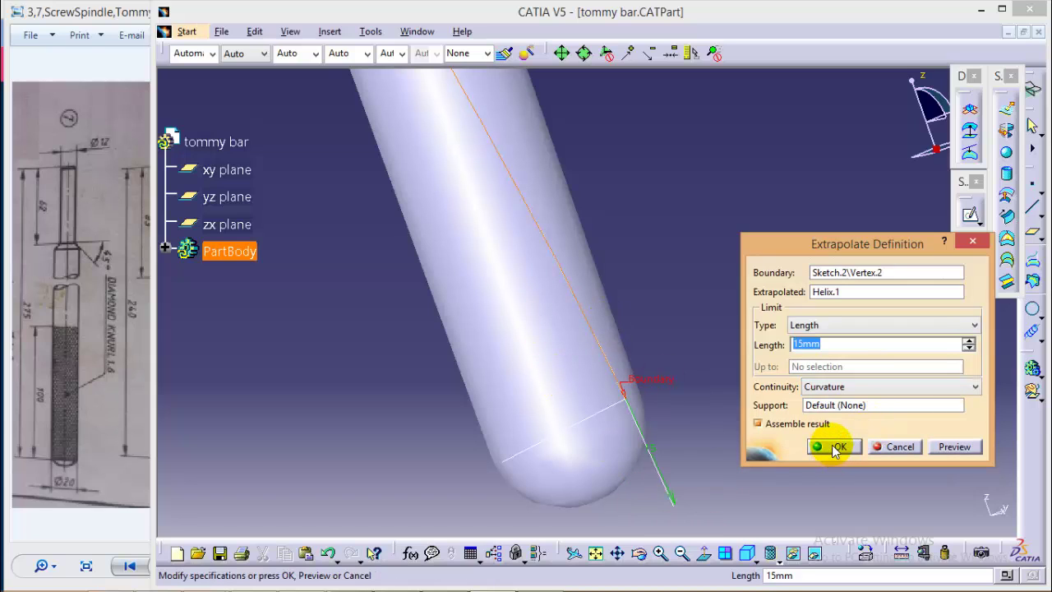
{"action": "left_click", "coordinate": [832, 445]}
{"action": "middle_click_drag", "start_coordinate": [740, 247], "coordinate": [744, 337]}
Step: Mirror Extrapol.1 across the yz plane using Insert > Operations > Symmetry
{"action": "middle_click_drag", "start_coordinate": [705, 214], "coordinate": [739, 296]}
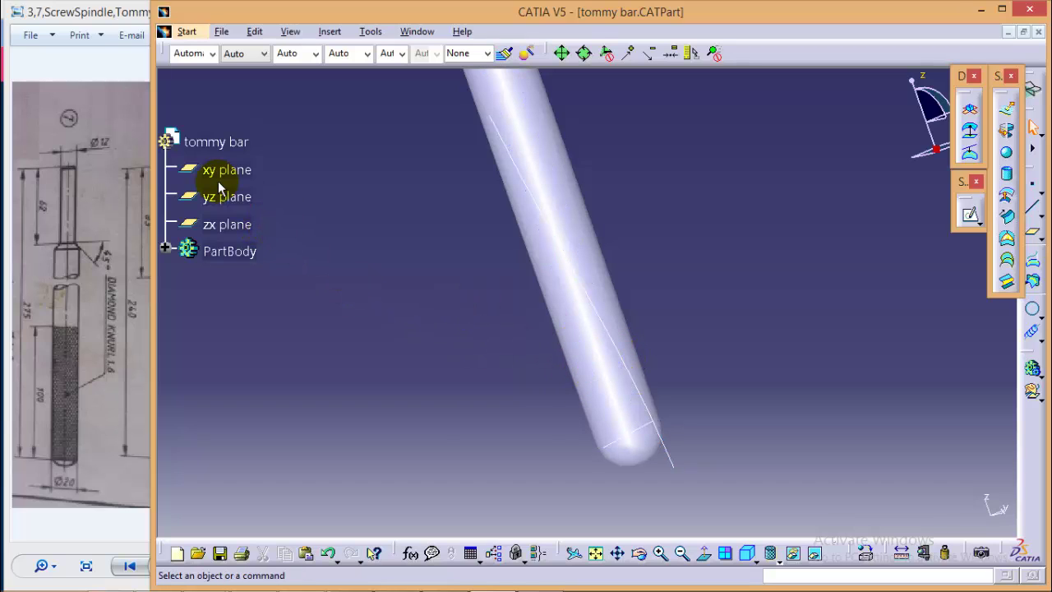
{"action": "left_click", "coordinate": [328, 33]}
{"action": "mouse_move", "coordinate": [419, 217]}
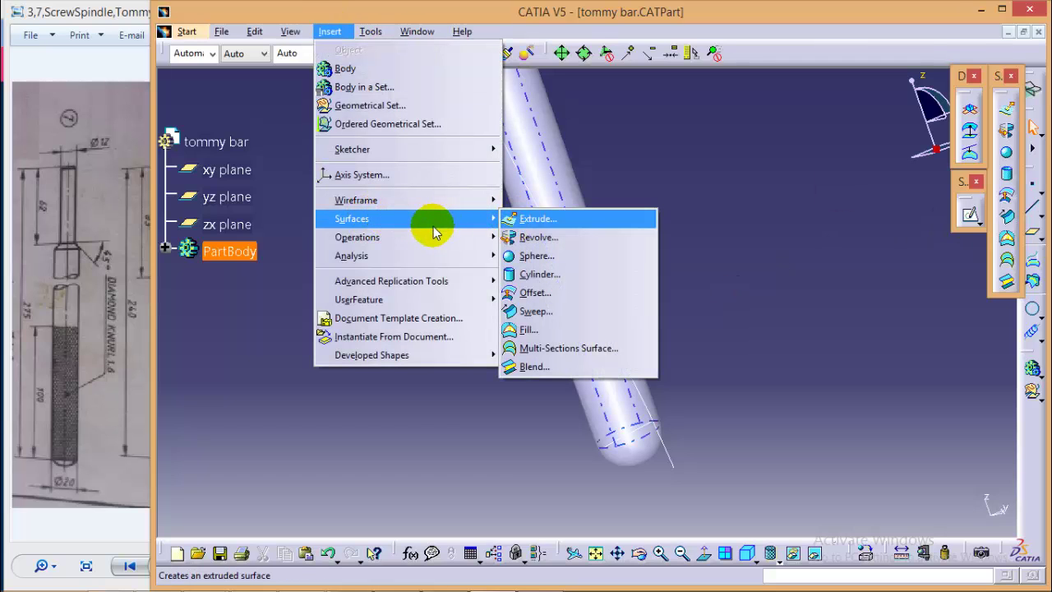
{"action": "mouse_move", "coordinate": [435, 237]}
{"action": "left_click", "coordinate": [573, 435]}
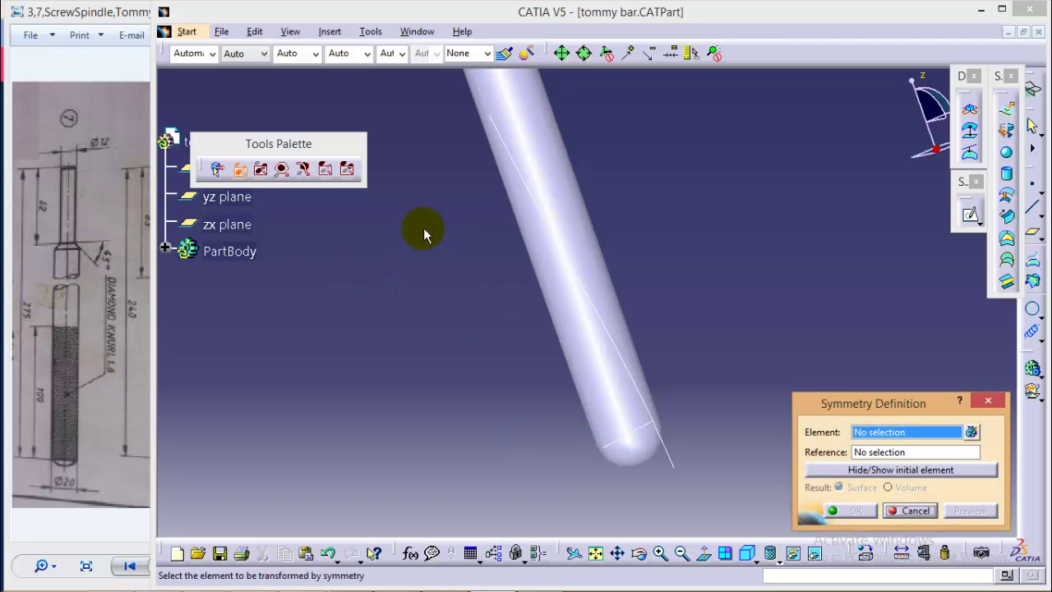
{"action": "middle_click_drag", "start_coordinate": [422, 227], "coordinate": [453, 287]}
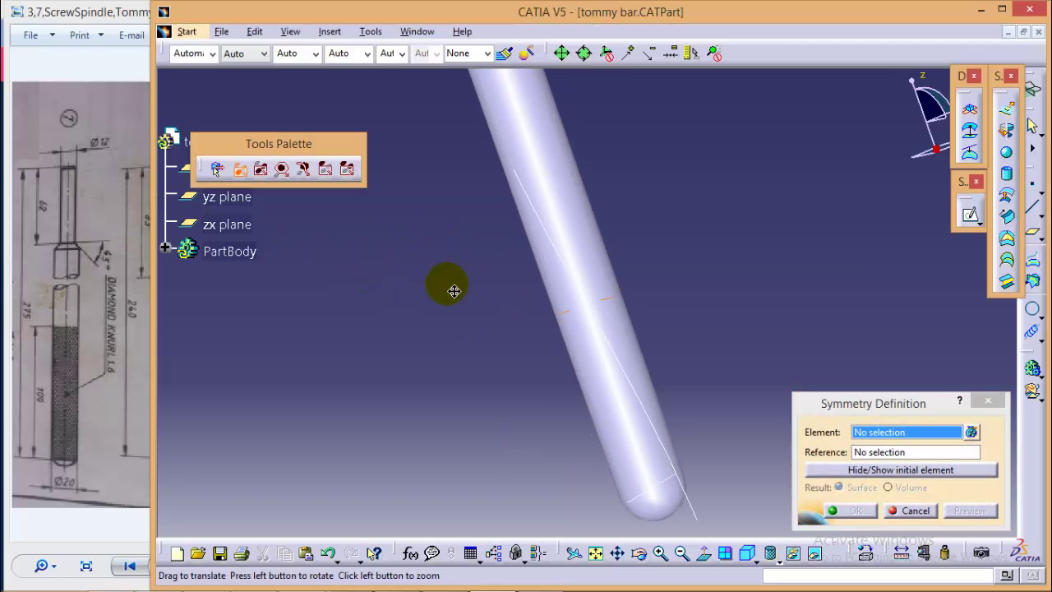
{"action": "left_click", "coordinate": [629, 370]}
{"action": "middle_click_drag", "start_coordinate": [439, 228], "coordinate": [450, 254]}
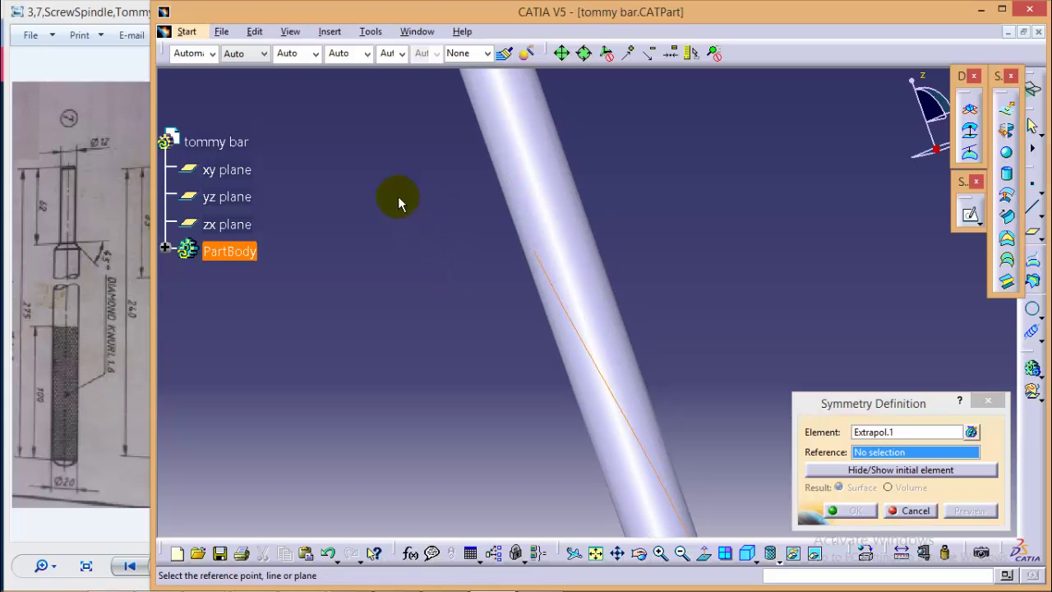
{"action": "middle_click_drag", "start_coordinate": [399, 202], "coordinate": [449, 325]}
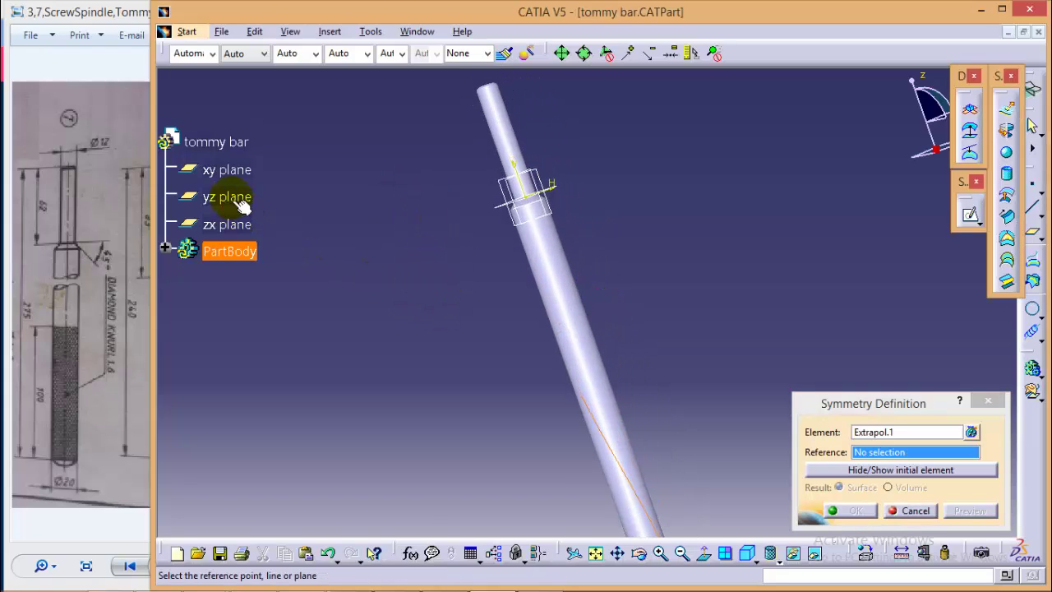
{"action": "left_click", "coordinate": [237, 201]}
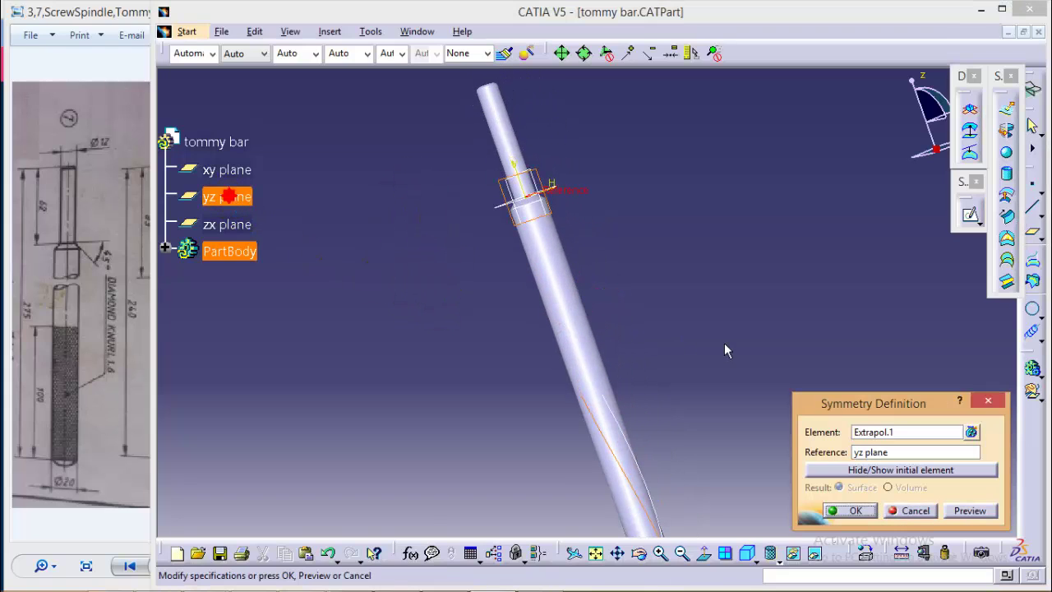
{"action": "left_click", "coordinate": [855, 511]}
{"action": "middle_click_drag", "start_coordinate": [711, 454], "coordinate": [681, 423]}
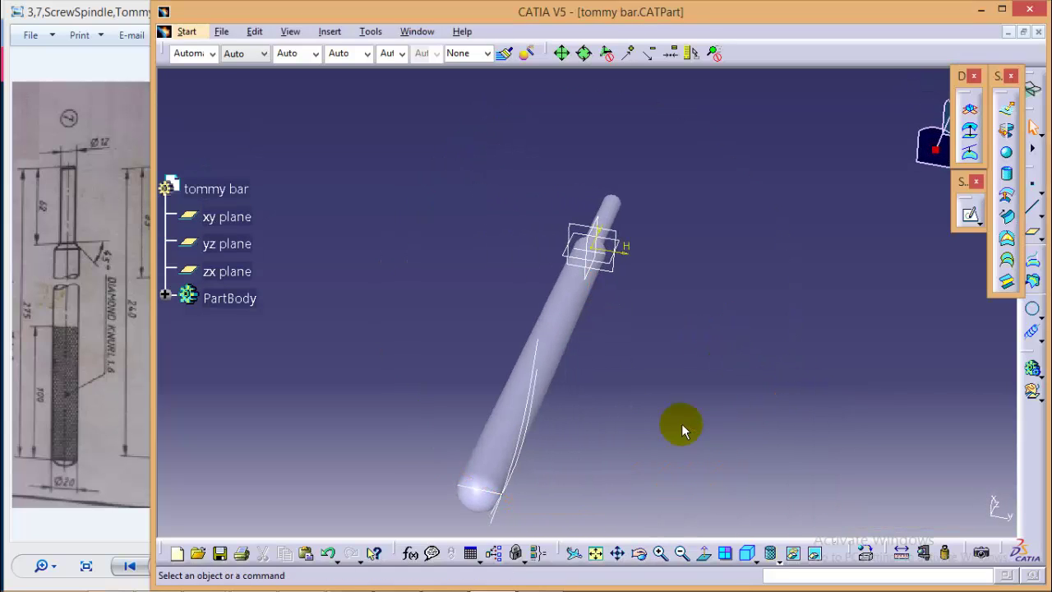
{"action": "middle_click_drag", "start_coordinate": [776, 277], "coordinate": [510, 292]}
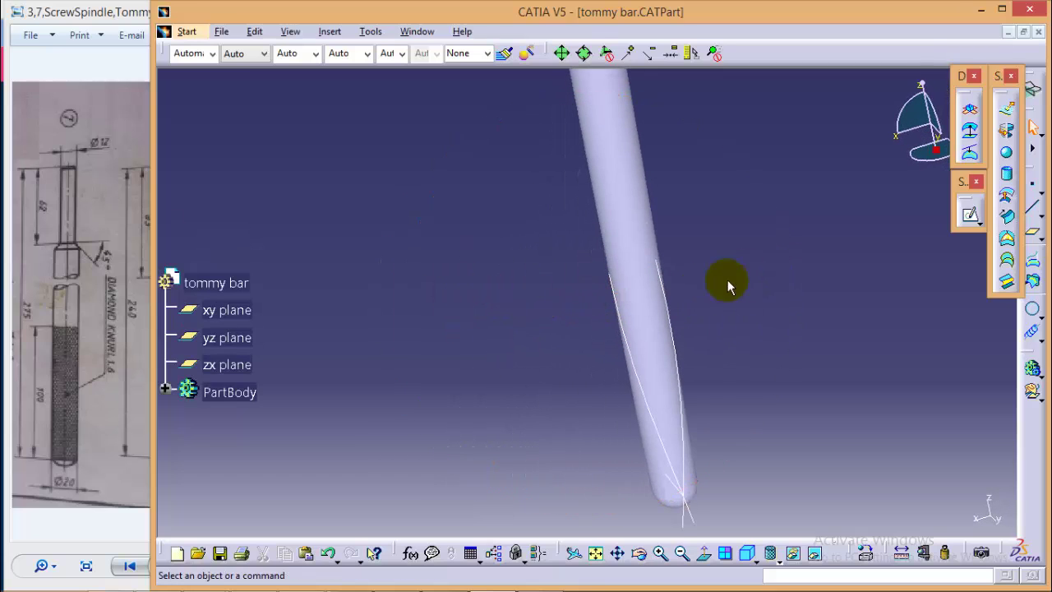
{"action": "middle_click_drag", "start_coordinate": [728, 282], "coordinate": [692, 423]}
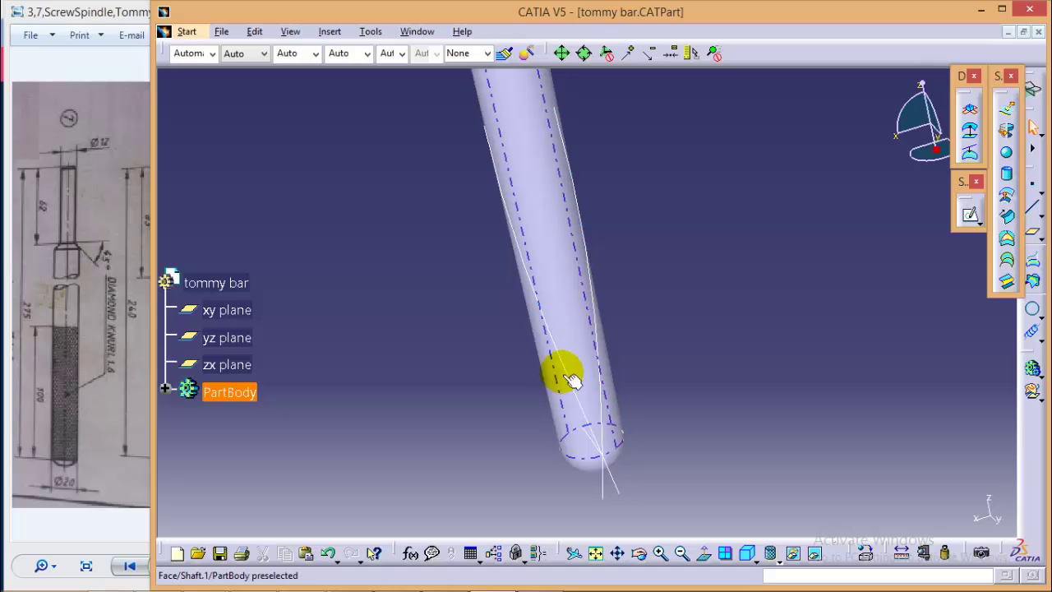
Step: Return to the Part Design workbench through Start > Mechanical Design
{"action": "left_click", "coordinate": [188, 33]}
{"action": "mouse_move", "coordinate": [353, 68]}
{"action": "left_click", "coordinate": [415, 70]}
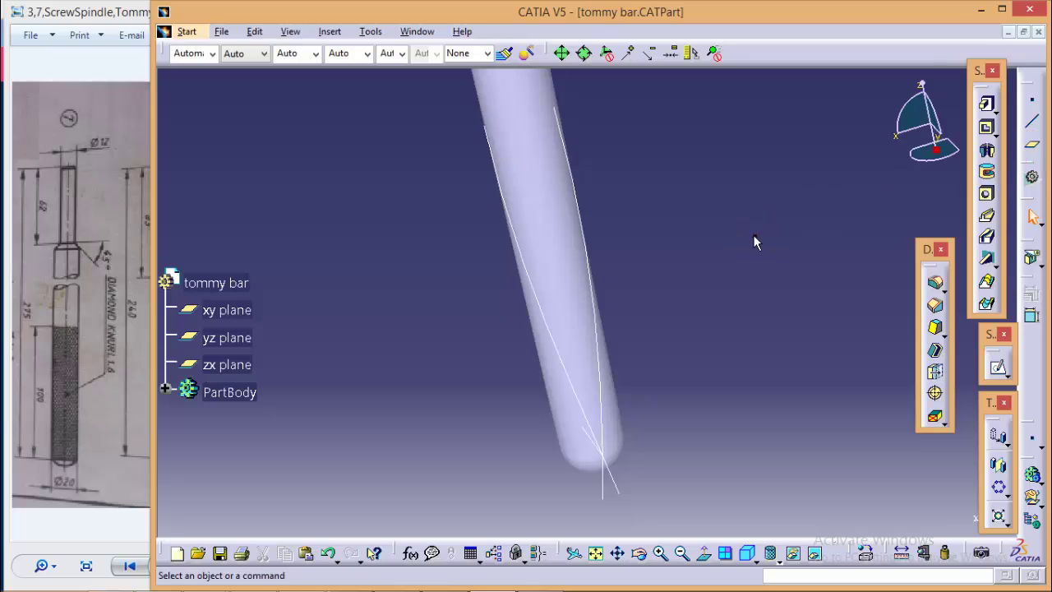
{"action": "middle_click_drag", "start_coordinate": [705, 442], "coordinate": [684, 368]}
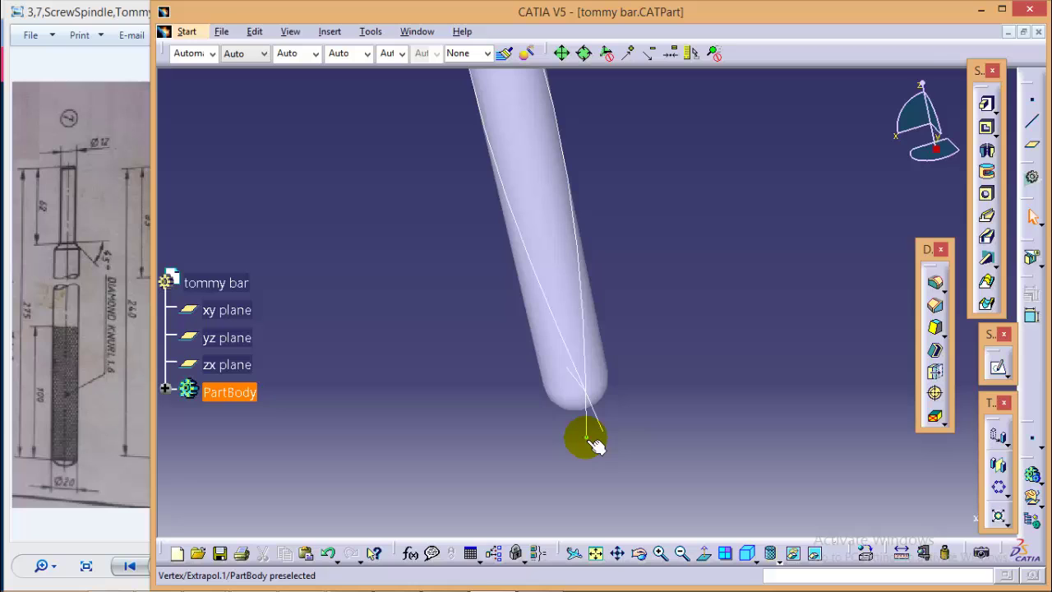
Step: Create a plane normal to Extrapol.1 at its tip vertex
{"action": "left_click", "coordinate": [1034, 150]}
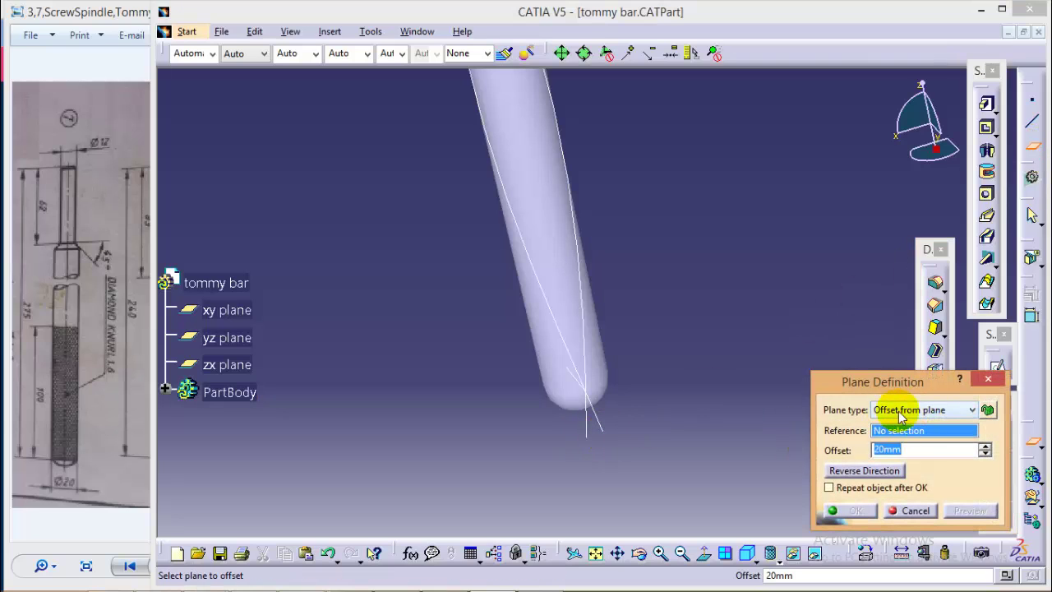
{"action": "left_click", "coordinate": [593, 370]}
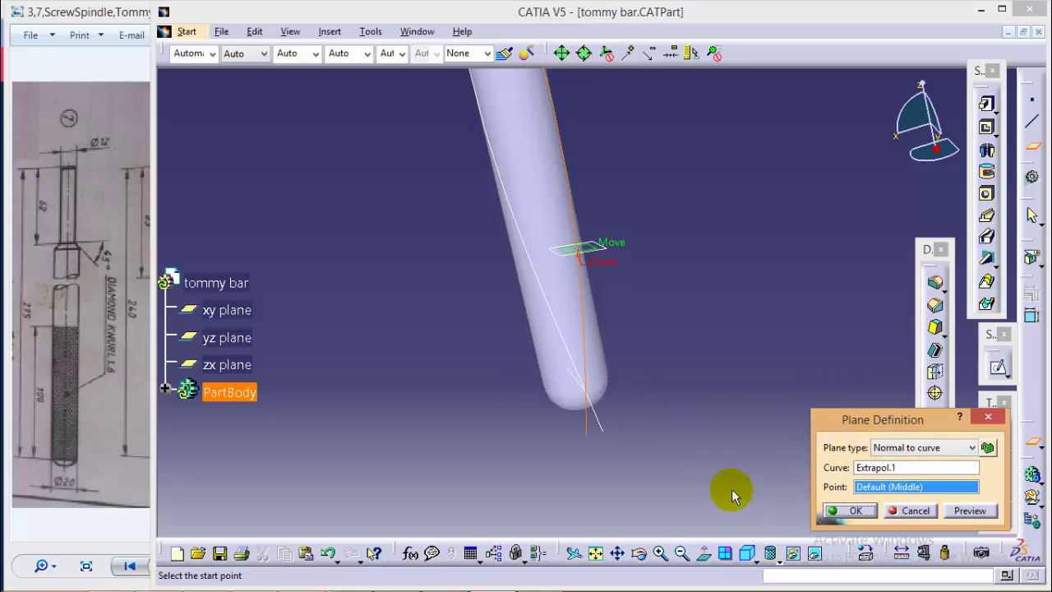
{"action": "left_click", "coordinate": [593, 445]}
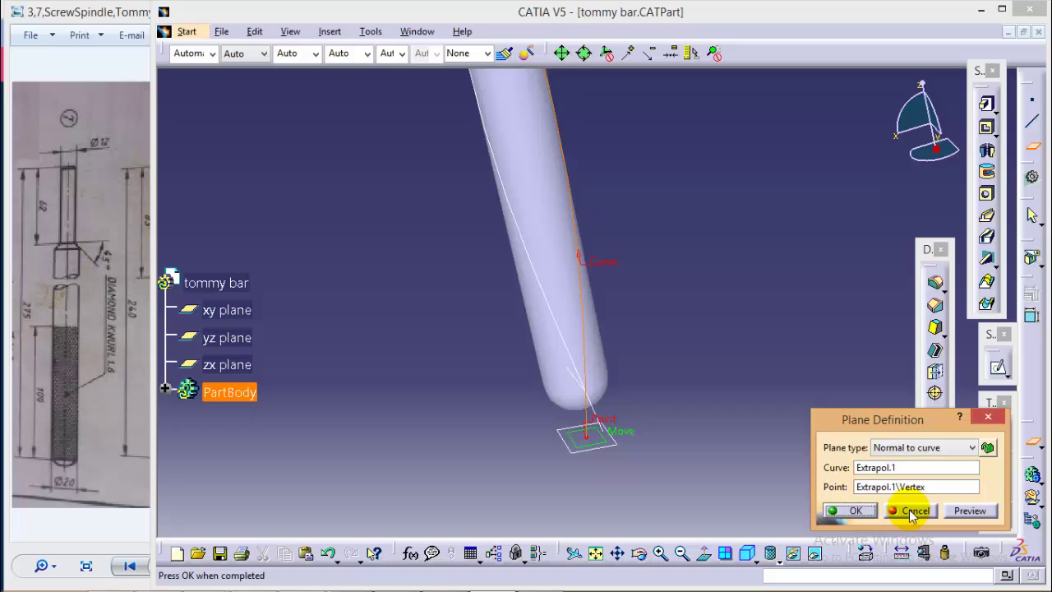
{"action": "left_click", "coordinate": [847, 510]}
{"action": "mouse_move", "coordinate": [564, 380]}
{"action": "middle_mouse_down"}
{"action": "mouse_move", "coordinate": [643, 446]}
{"action": "mouse_move", "coordinate": [628, 355]}
{"action": "mouse_move", "coordinate": [573, 382]}
{"action": "middle_mouse_up"}
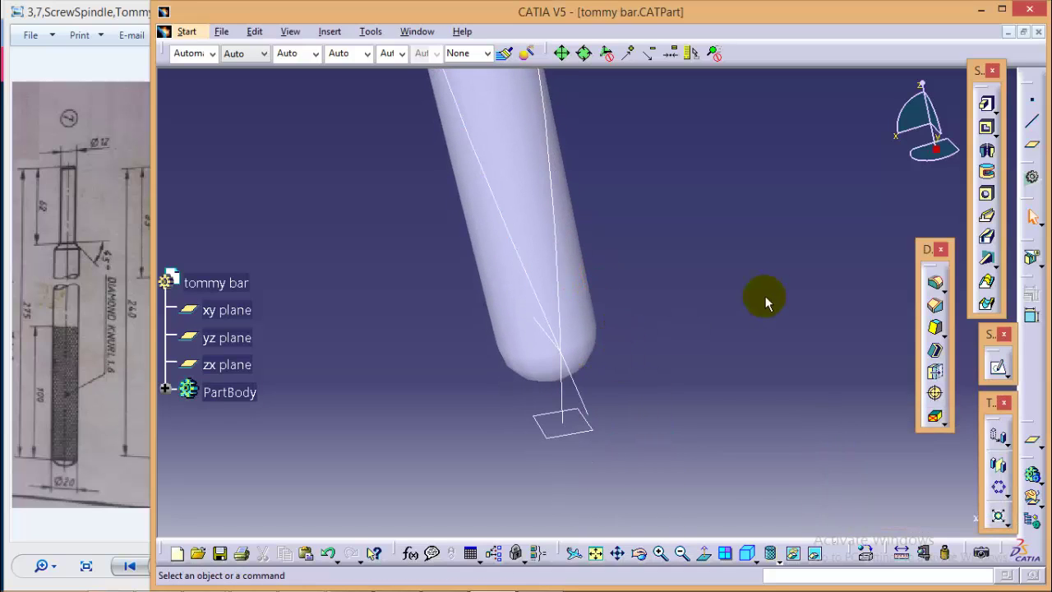
Step: Create a second plane normal to Symmetry.1 at its end vertex
{"action": "left_click", "coordinate": [1034, 146]}
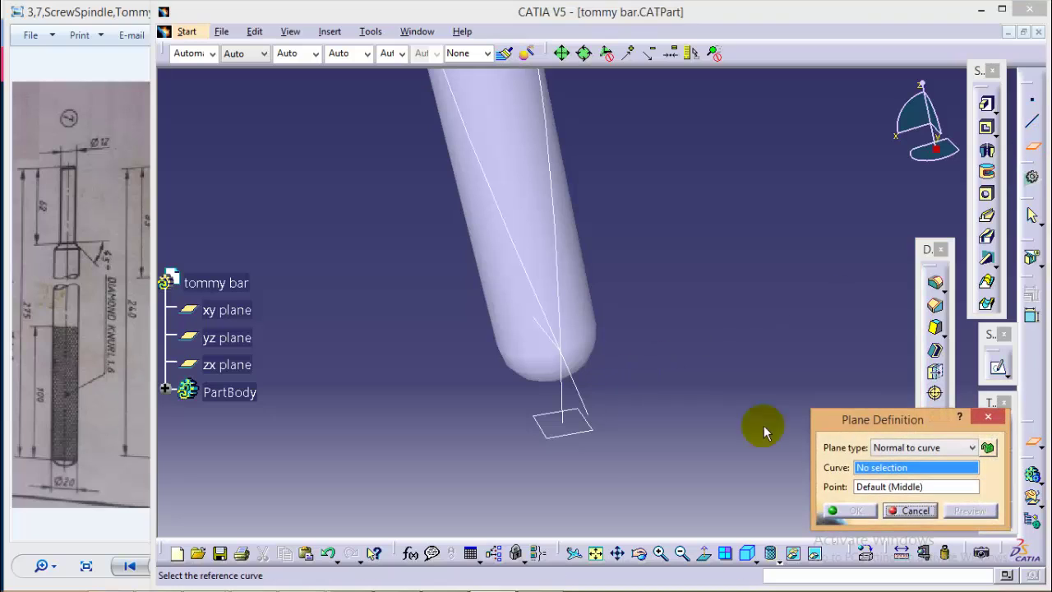
{"action": "left_click", "coordinate": [585, 395]}
{"action": "left_click", "coordinate": [596, 421]}
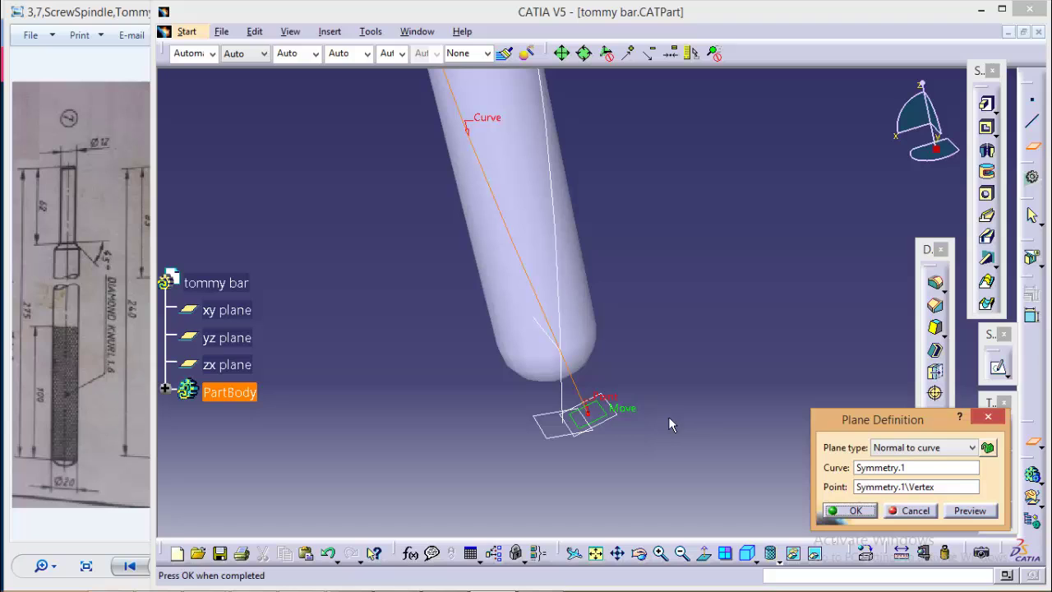
{"action": "left_click", "coordinate": [853, 510]}
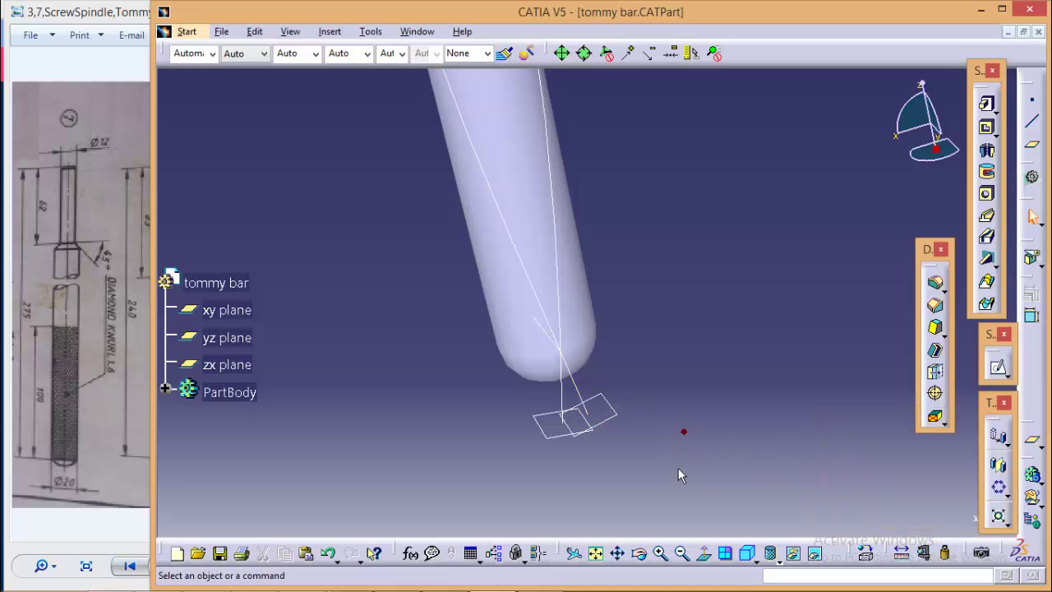
{"action": "mouse_move", "coordinate": [678, 468]}
{"action": "middle_mouse_down"}
{"action": "mouse_move", "coordinate": [691, 463]}
{"action": "mouse_move", "coordinate": [671, 453]}
{"action": "mouse_move", "coordinate": [741, 364]}
{"action": "middle_mouse_up"}
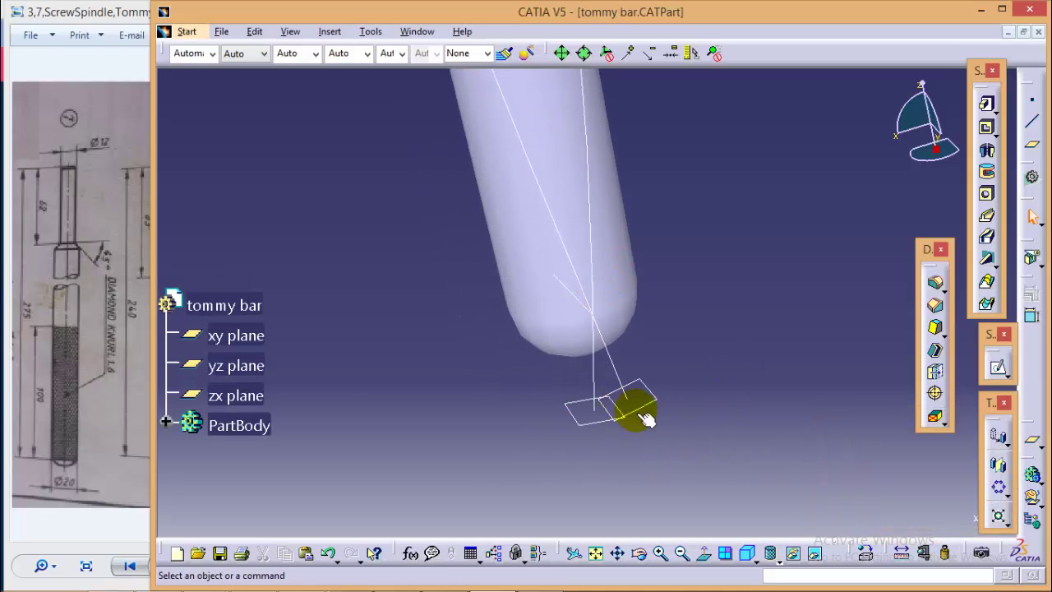
{"action": "middle_click_drag", "start_coordinate": [704, 462], "coordinate": [704, 463]}
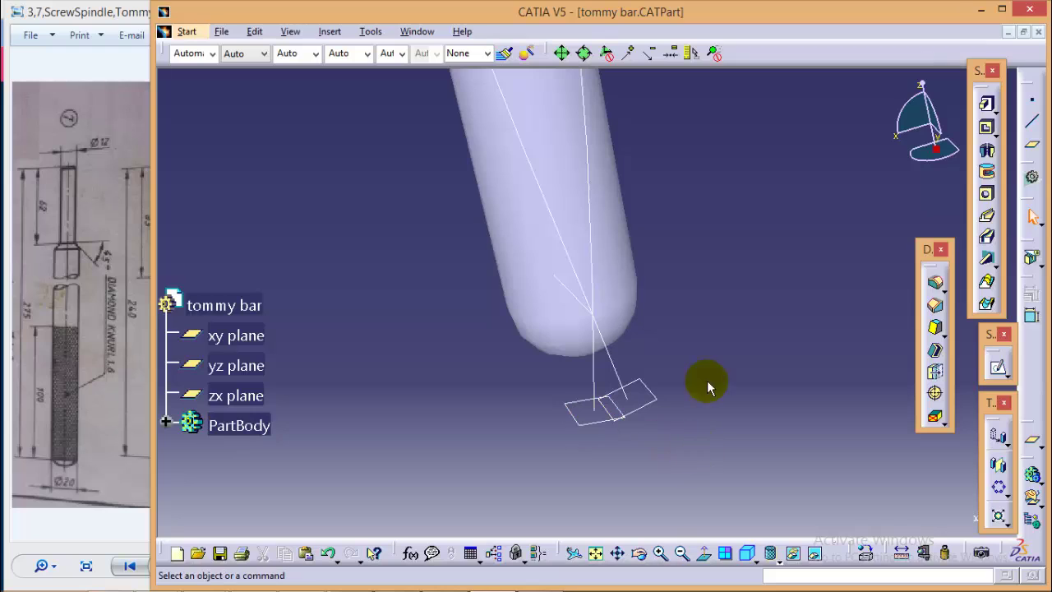
Step: Start a sketch on the new plane and zoom onto the rod's tapered end
{"action": "left_click", "coordinate": [639, 424]}
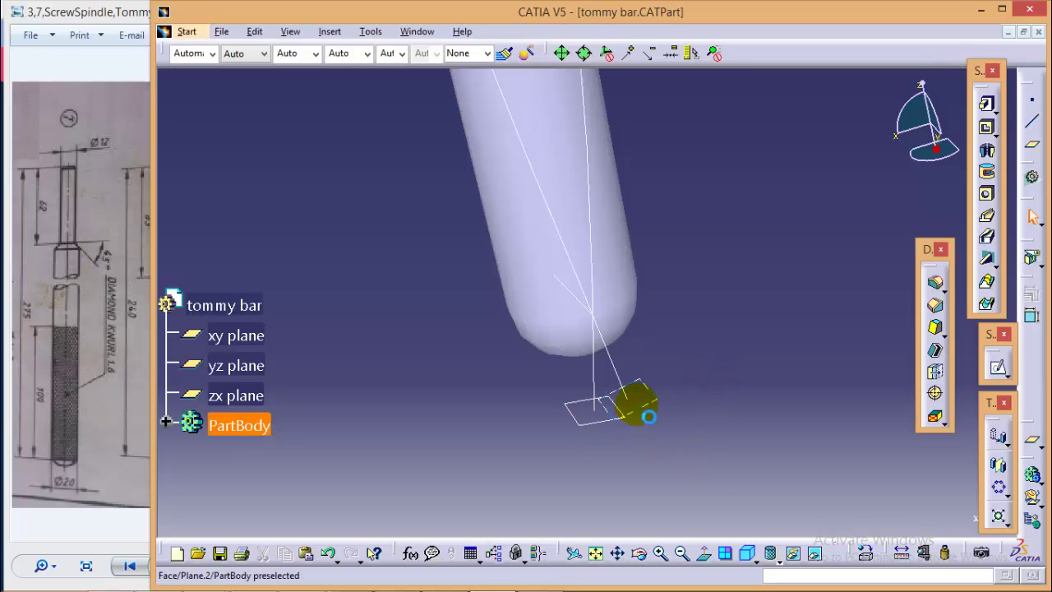
{"action": "left_click", "coordinate": [1004, 371]}
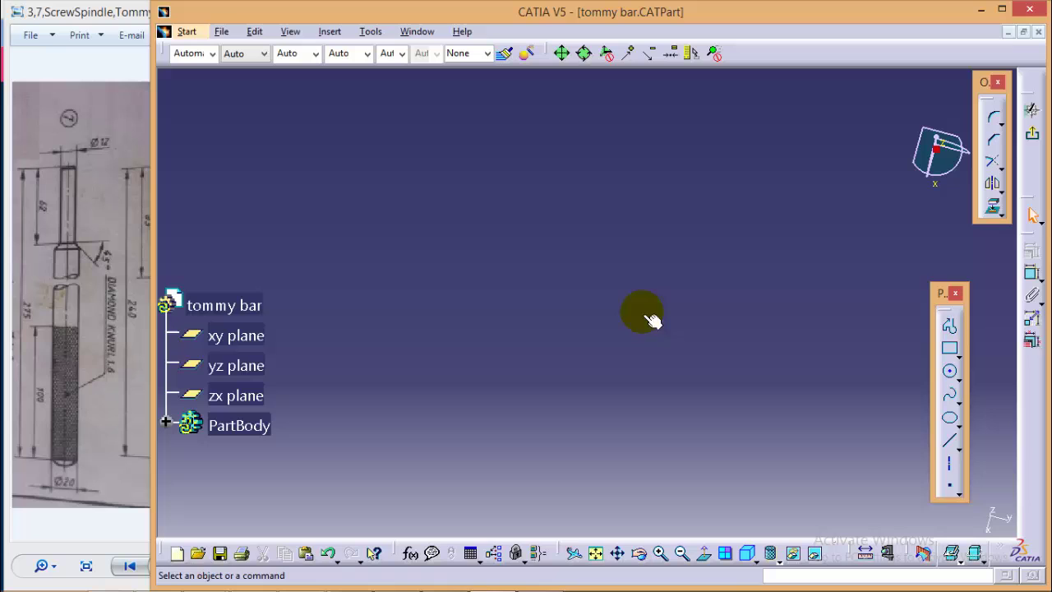
{"action": "left_click", "coordinate": [596, 553]}
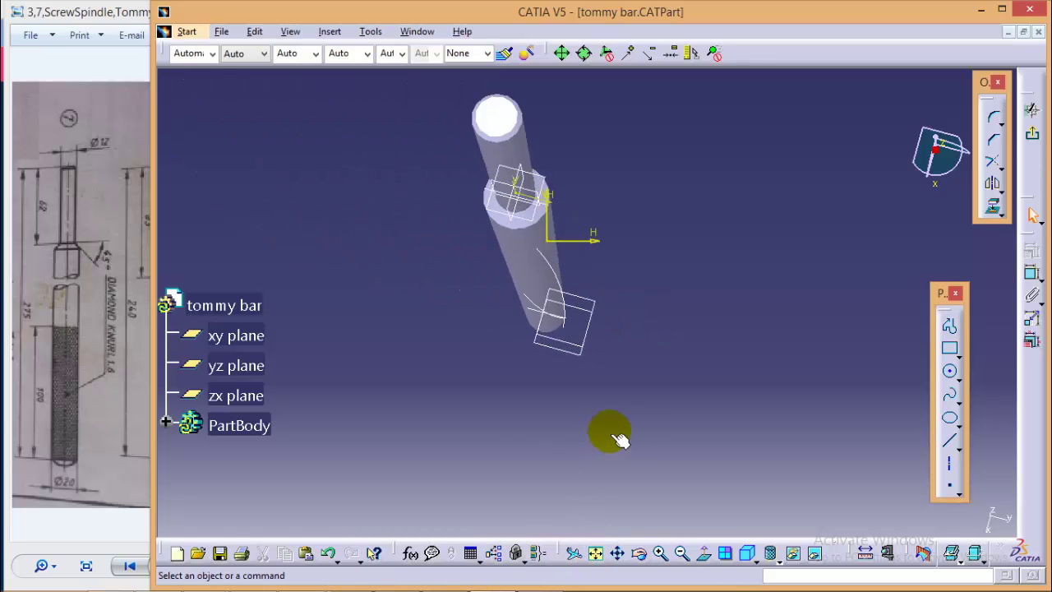
{"action": "mouse_move", "coordinate": [626, 451]}
{"action": "middle_mouse_down"}
{"action": "mouse_move", "coordinate": [611, 418]}
{"action": "mouse_move", "coordinate": [625, 357]}
{"action": "middle_mouse_up"}
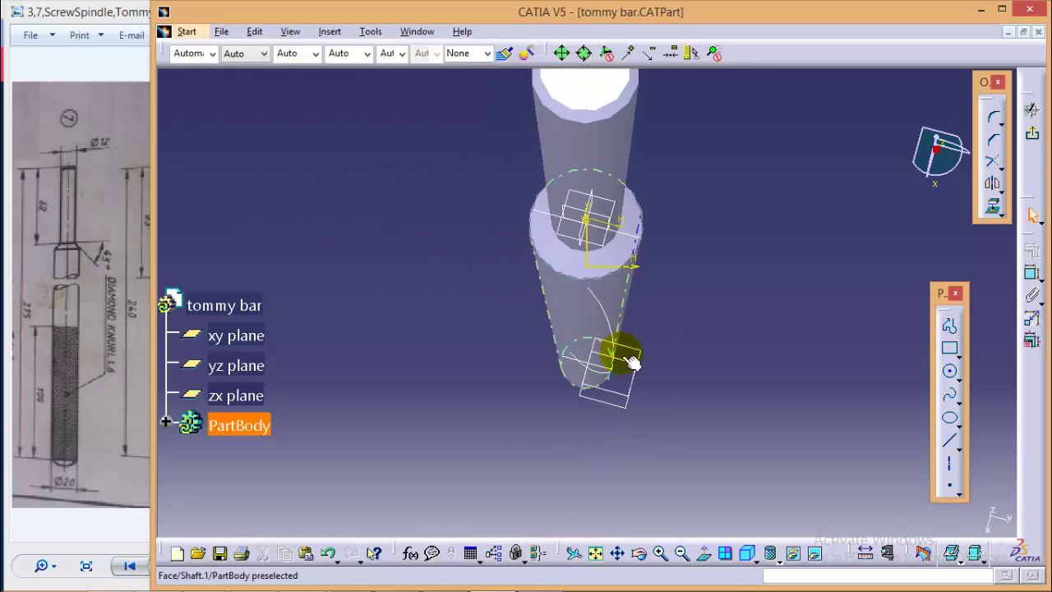
{"action": "mouse_move", "coordinate": [611, 423]}
{"action": "middle_mouse_down"}
{"action": "mouse_move", "coordinate": [615, 470]}
{"action": "mouse_move", "coordinate": [615, 422]}
{"action": "mouse_move", "coordinate": [683, 485]}
{"action": "middle_mouse_up"}
{"action": "mouse_move", "coordinate": [673, 430]}
{"action": "middle_mouse_down"}
{"action": "mouse_move", "coordinate": [677, 404]}
{"action": "mouse_move", "coordinate": [739, 469]}
{"action": "mouse_move", "coordinate": [739, 400]}
{"action": "middle_mouse_up"}
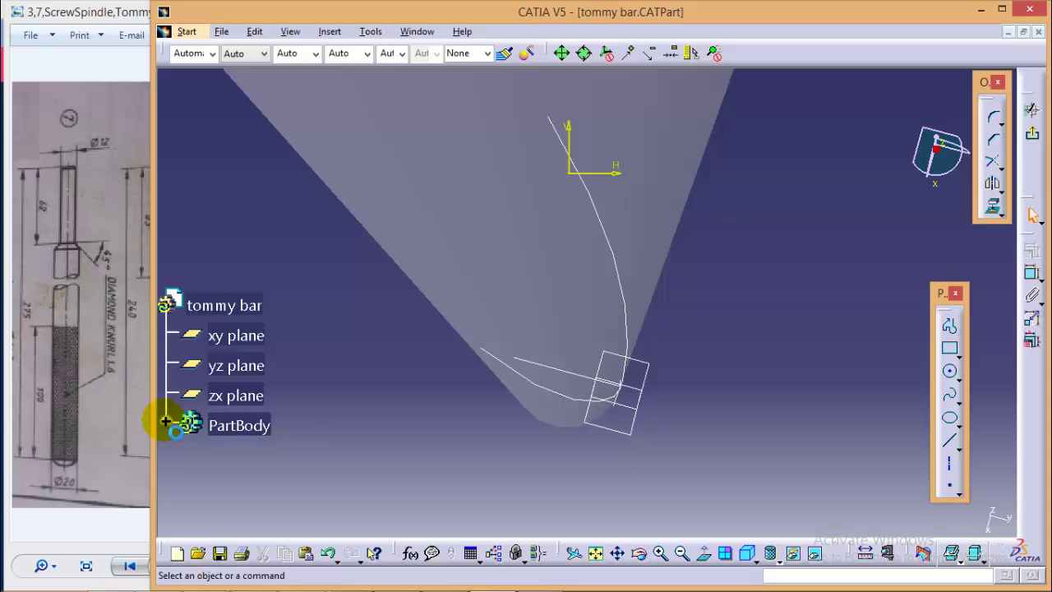
Step: Expand PartBody to Plane.2, undo the empty sketch and return to part design
{"action": "left_click", "coordinate": [167, 422]}
{"action": "left_click", "coordinate": [274, 500]}
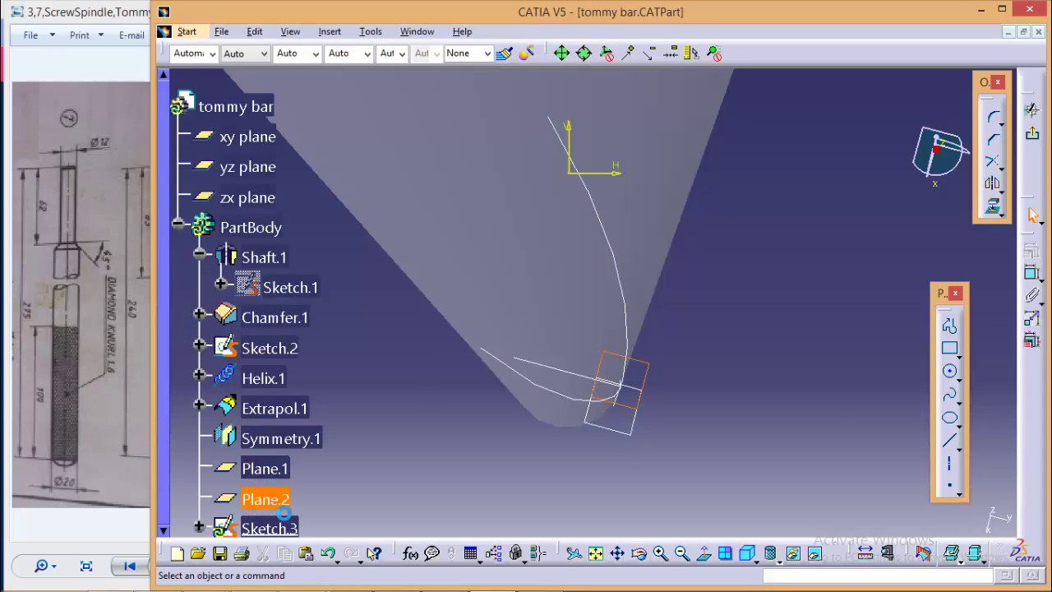
{"action": "right_click", "coordinate": [282, 511]}
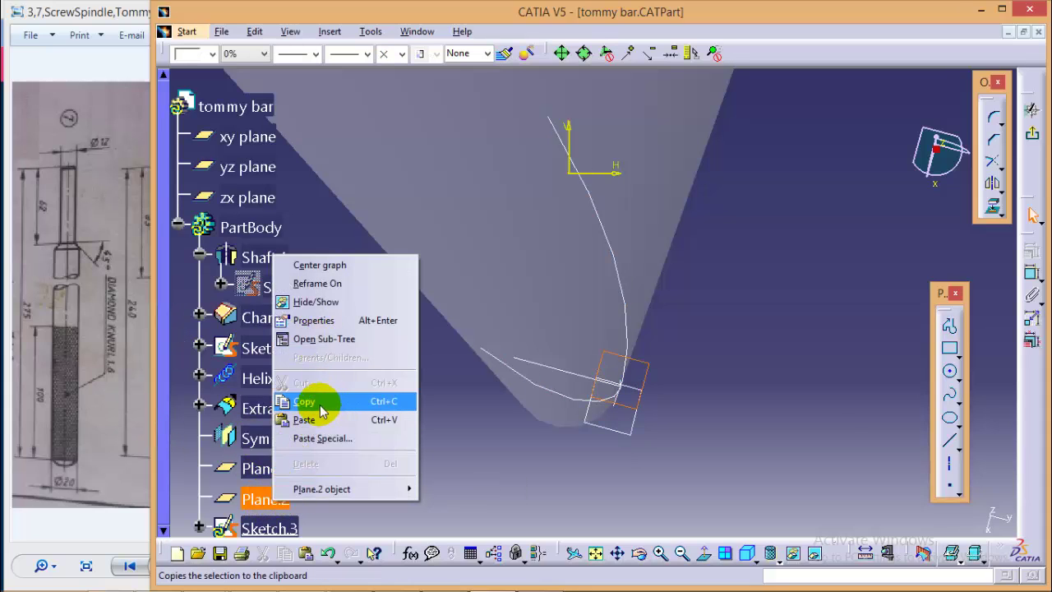
{"action": "left_click", "coordinate": [485, 477]}
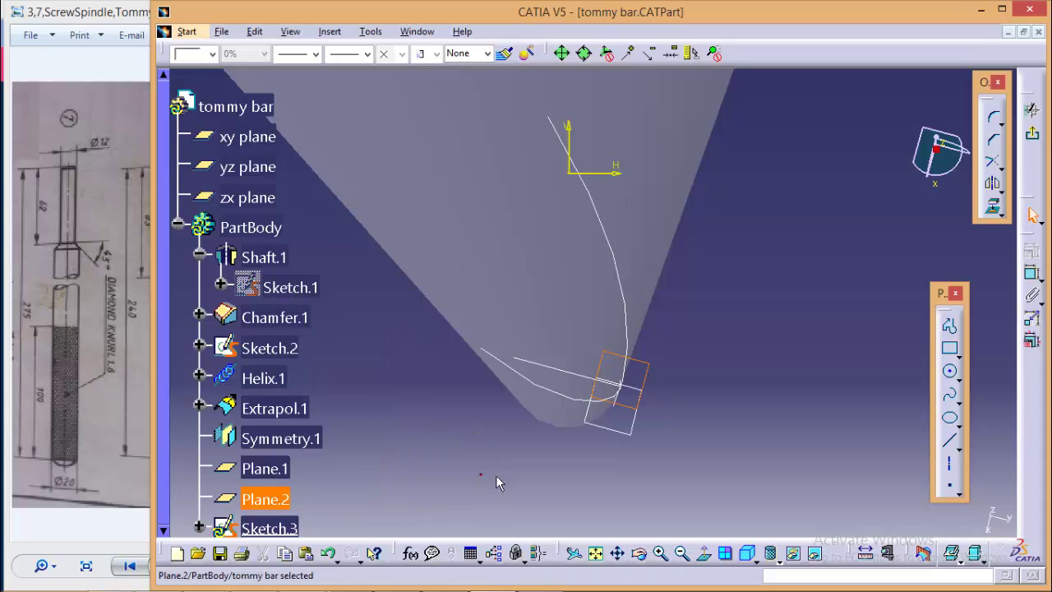
{"action": "key", "text": "ctrl+z"}
{"action": "left_click", "coordinate": [774, 335]}
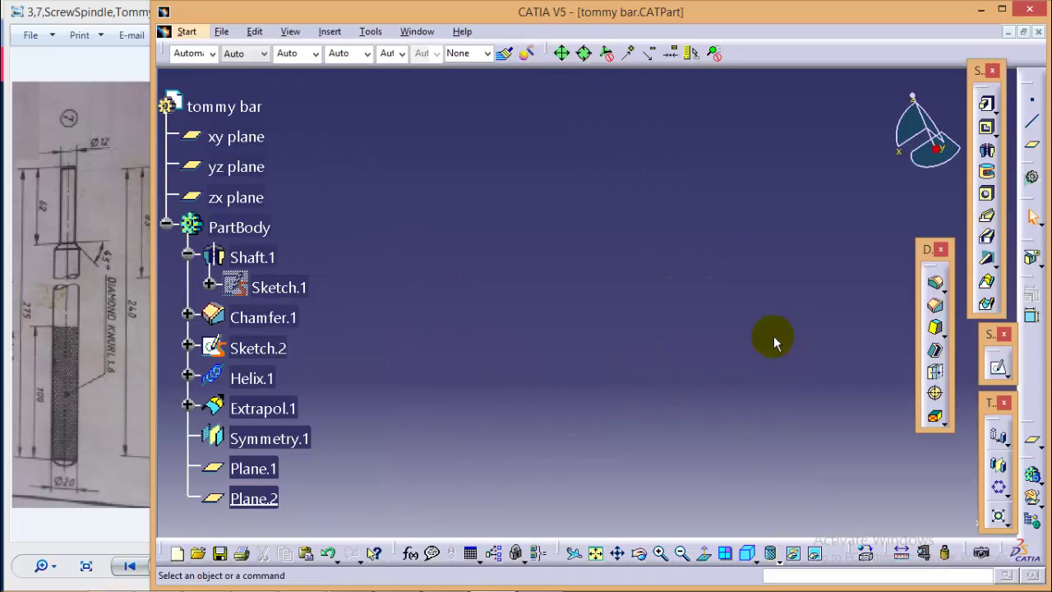
Step: Tilt the view, hide Plane.1 and select Plane.2 at the rod tip
{"action": "middle_click_drag", "start_coordinate": [817, 365], "coordinate": [727, 262]}
{"action": "mouse_move", "coordinate": [731, 363]}
{"action": "middle_mouse_down"}
{"action": "mouse_move", "coordinate": [740, 371]}
{"action": "mouse_move", "coordinate": [730, 364]}
{"action": "mouse_move", "coordinate": [721, 417]}
{"action": "mouse_move", "coordinate": [734, 354]}
{"action": "middle_mouse_up"}
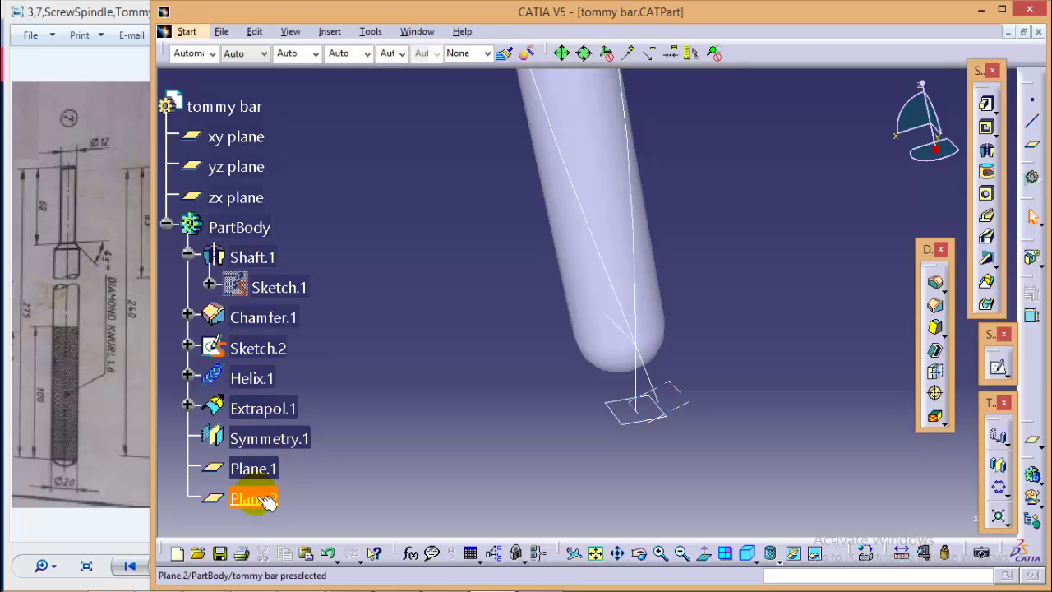
{"action": "right_click", "coordinate": [261, 477]}
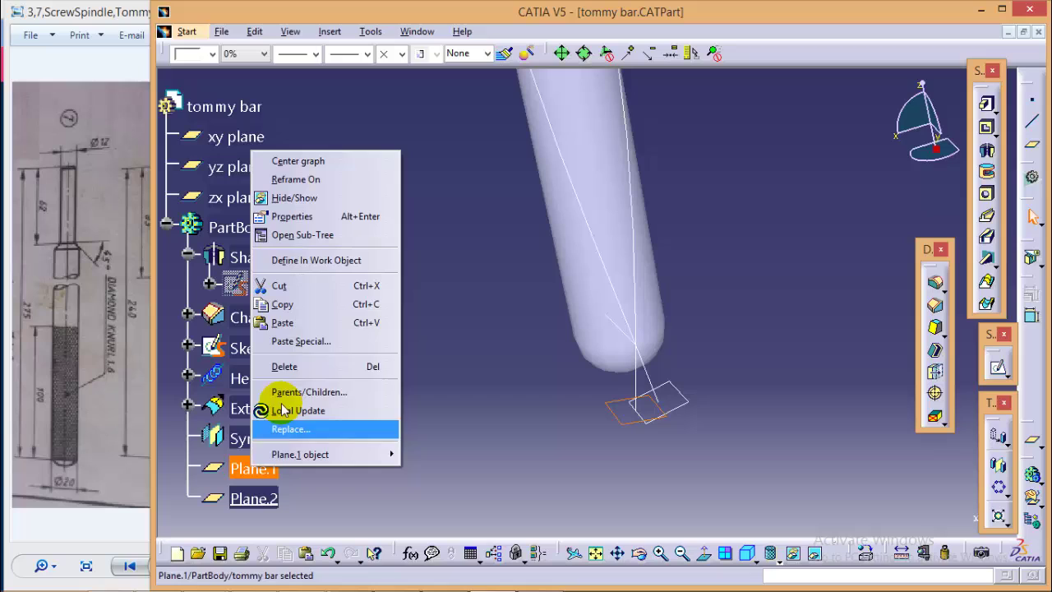
{"action": "left_click", "coordinate": [287, 199]}
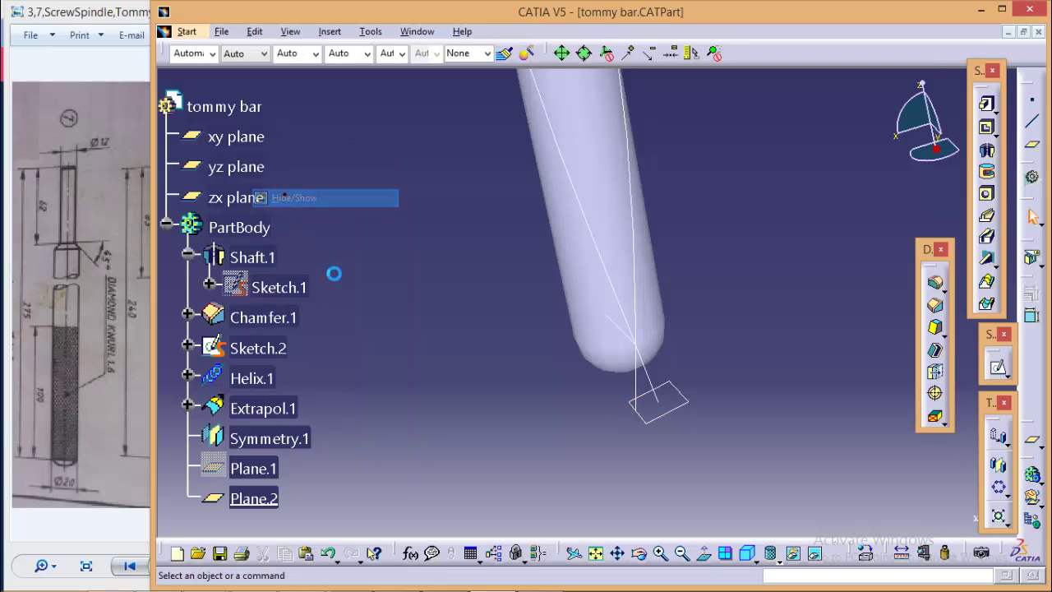
{"action": "left_click", "coordinate": [671, 419]}
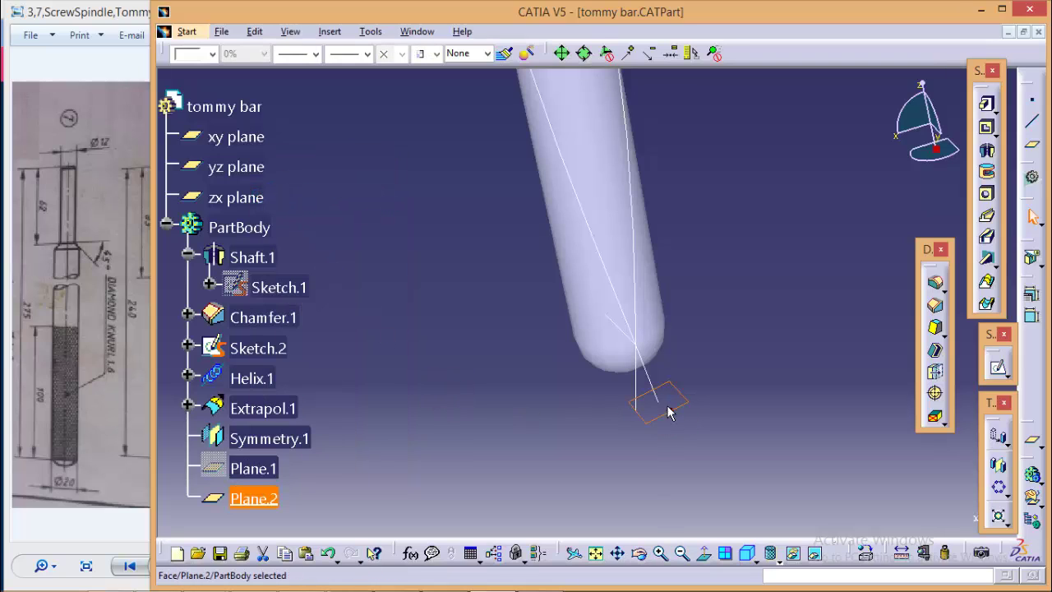
Step: Open a sketch on Plane.2 and draw a two-line V profile beside the rod tip
{"action": "left_click", "coordinate": [998, 368]}
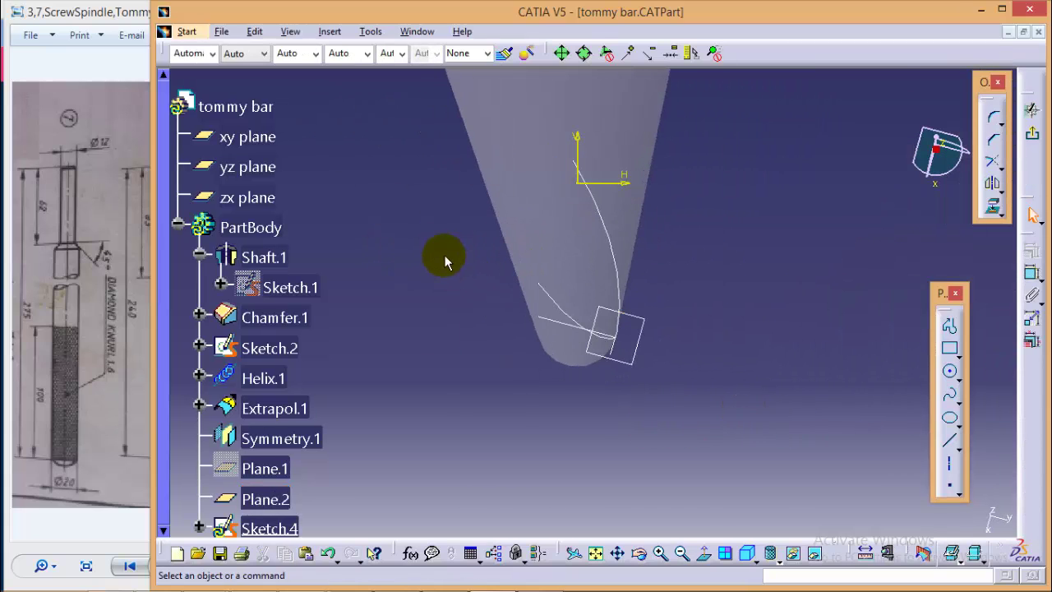
{"action": "middle_click_drag", "start_coordinate": [641, 416], "coordinate": [835, 374]}
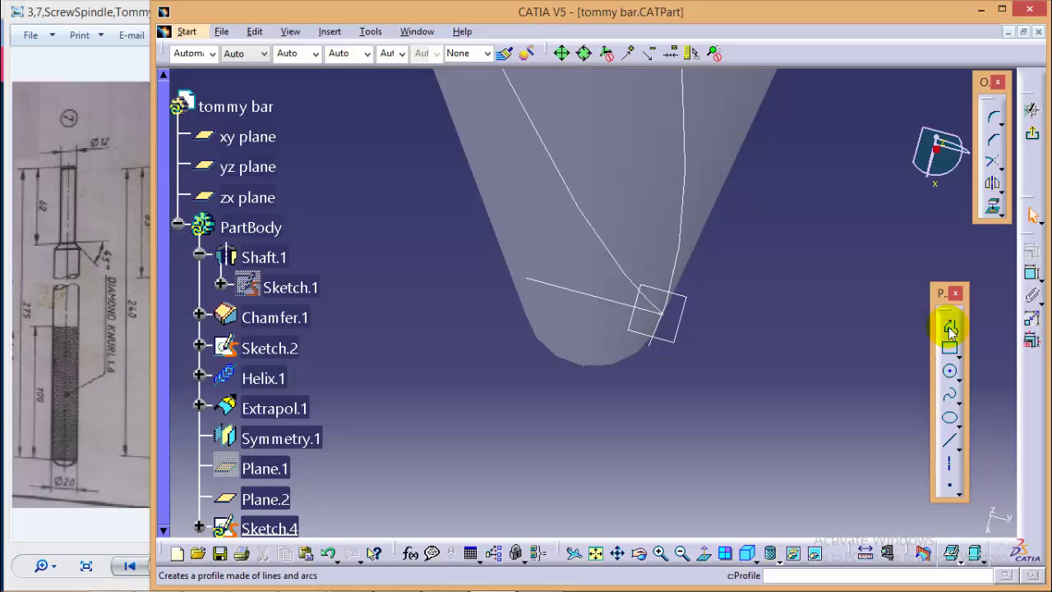
{"action": "left_click", "coordinate": [757, 303]}
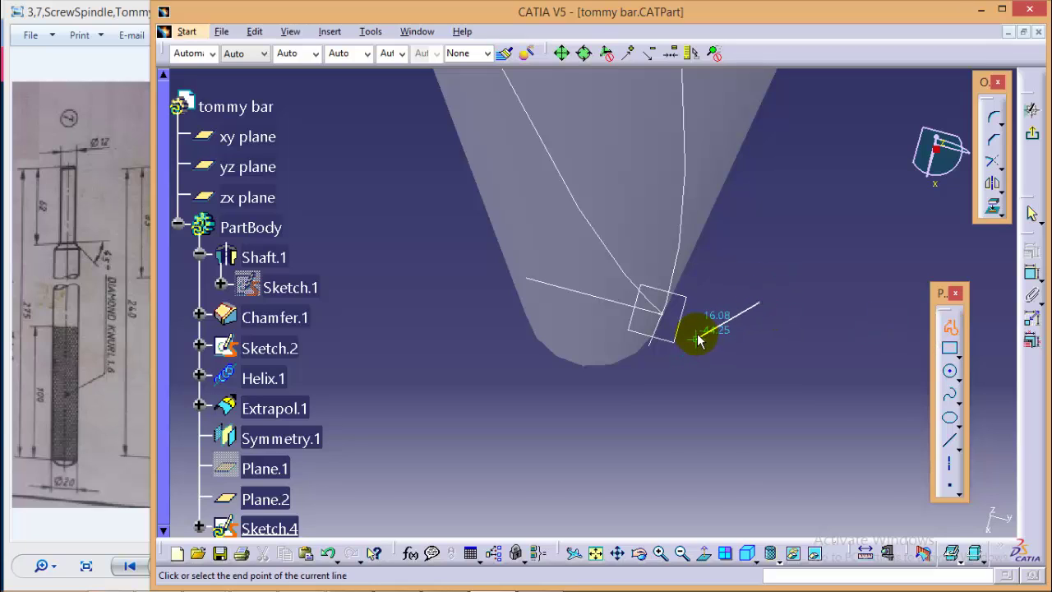
{"action": "left_click", "coordinate": [697, 338]}
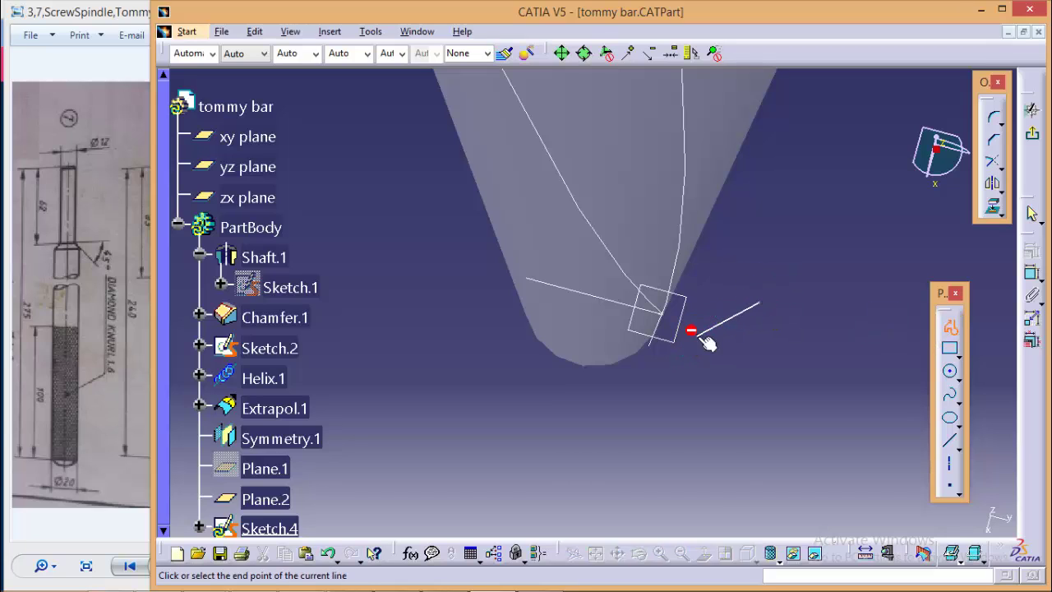
{"action": "double_click", "coordinate": [781, 378]}
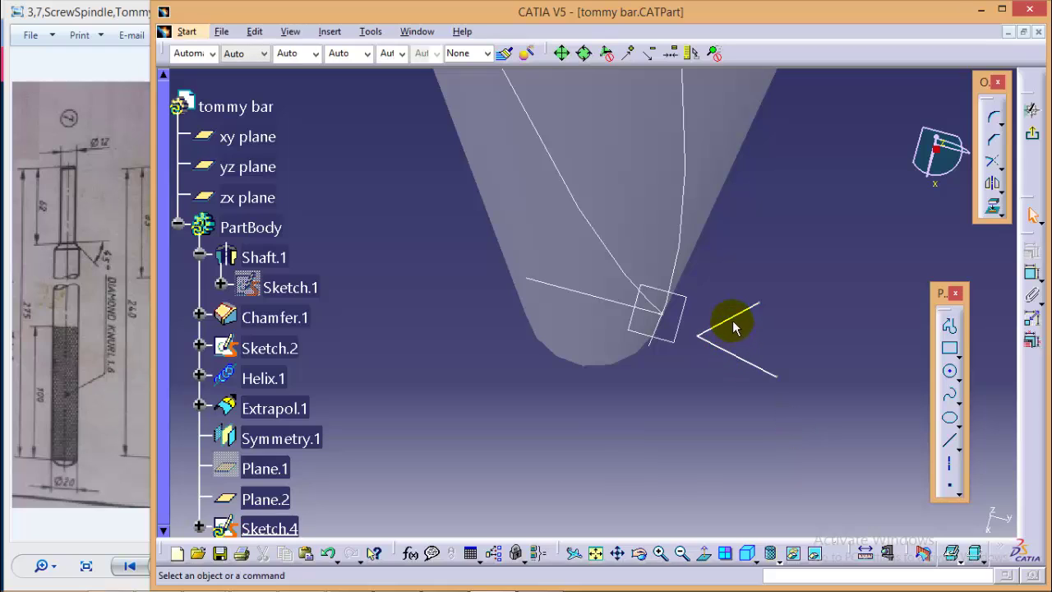
{"action": "left_click", "coordinate": [835, 319]}
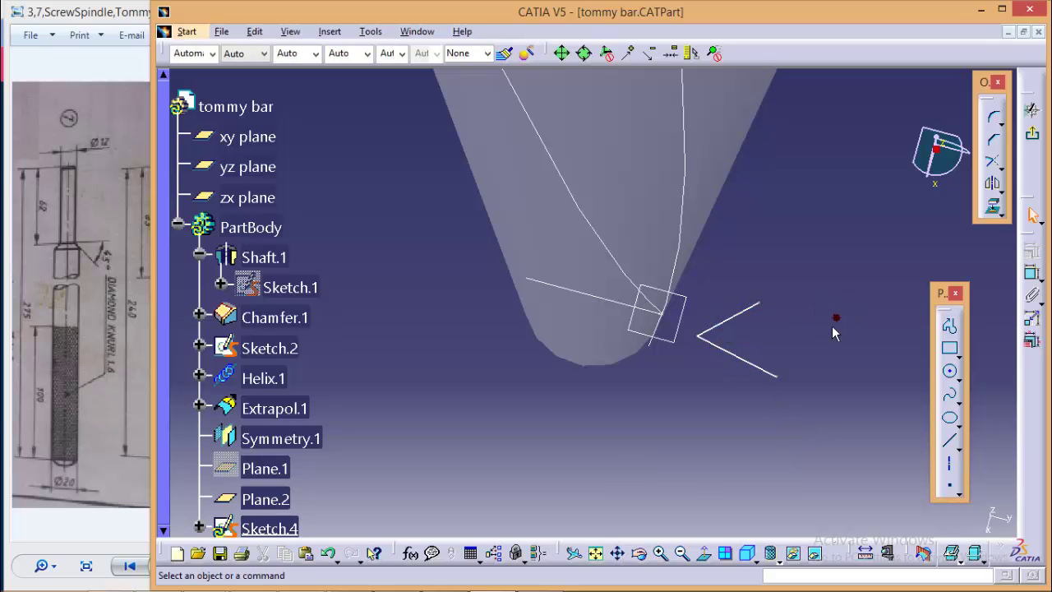
{"action": "mouse_move", "coordinate": [799, 331]}
{"action": "middle_mouse_down"}
{"action": "mouse_move", "coordinate": [735, 326]}
{"action": "mouse_move", "coordinate": [758, 311]}
{"action": "middle_mouse_up"}
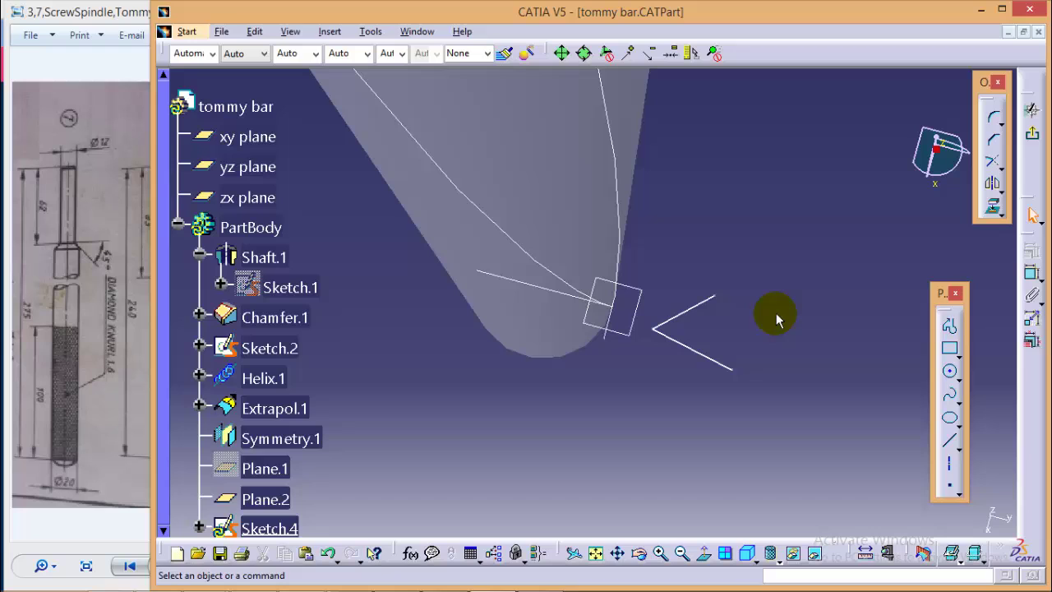
{"action": "left_click", "coordinate": [950, 326]}
{"action": "mouse_move", "coordinate": [779, 377]}
{"action": "middle_mouse_down"}
{"action": "mouse_move", "coordinate": [806, 422]}
{"action": "mouse_move", "coordinate": [801, 375]}
{"action": "middle_mouse_up"}
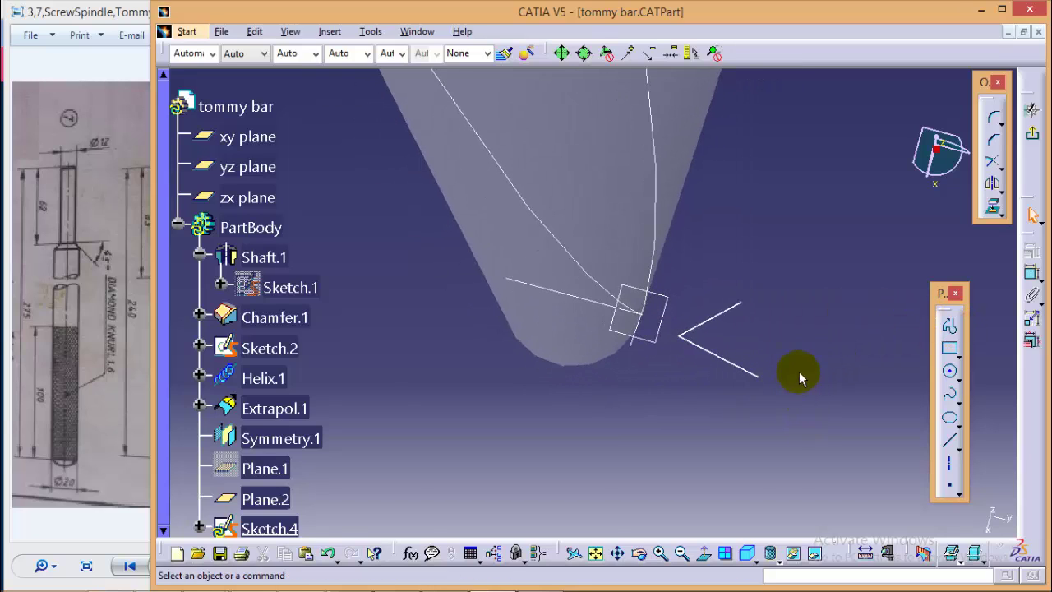
Step: Constrain the opening angle between the two V lines to 80°
{"action": "left_click", "coordinate": [725, 320]}
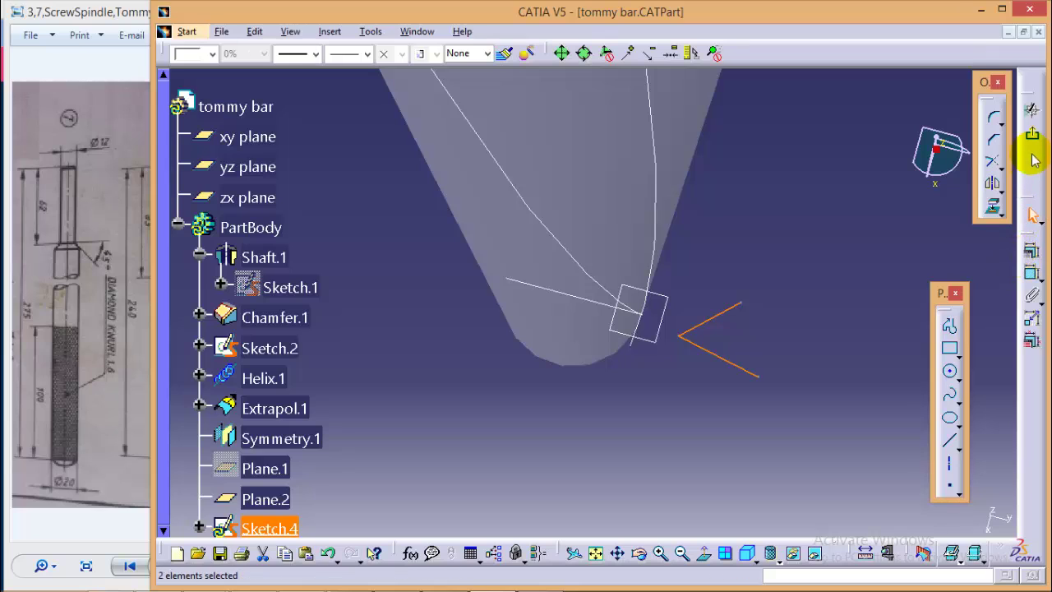
{"action": "left_click", "coordinate": [1034, 278]}
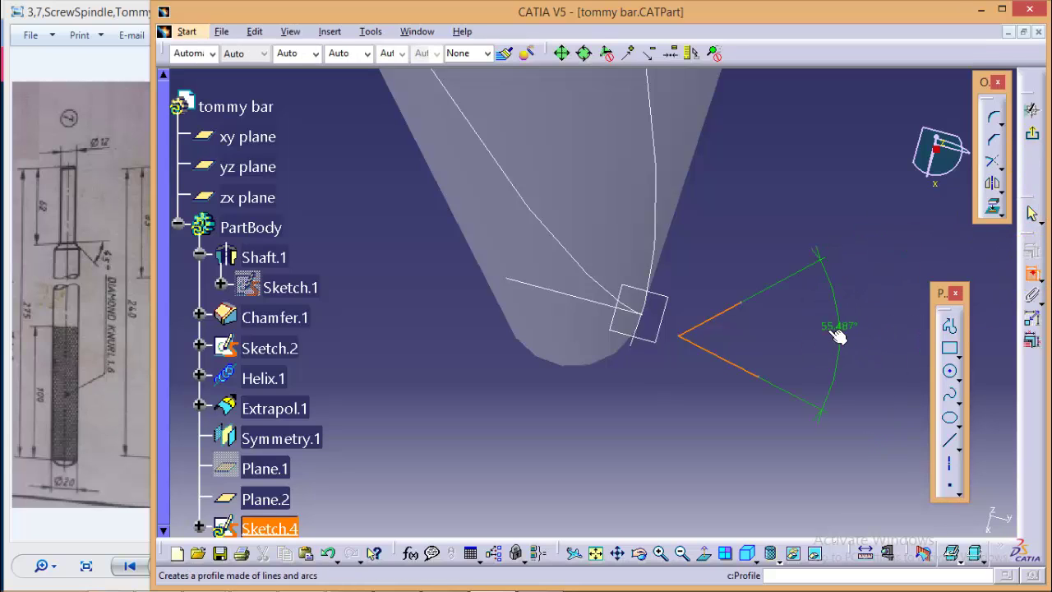
{"action": "left_click", "coordinate": [764, 333]}
{"action": "double_click", "coordinate": [756, 329]}
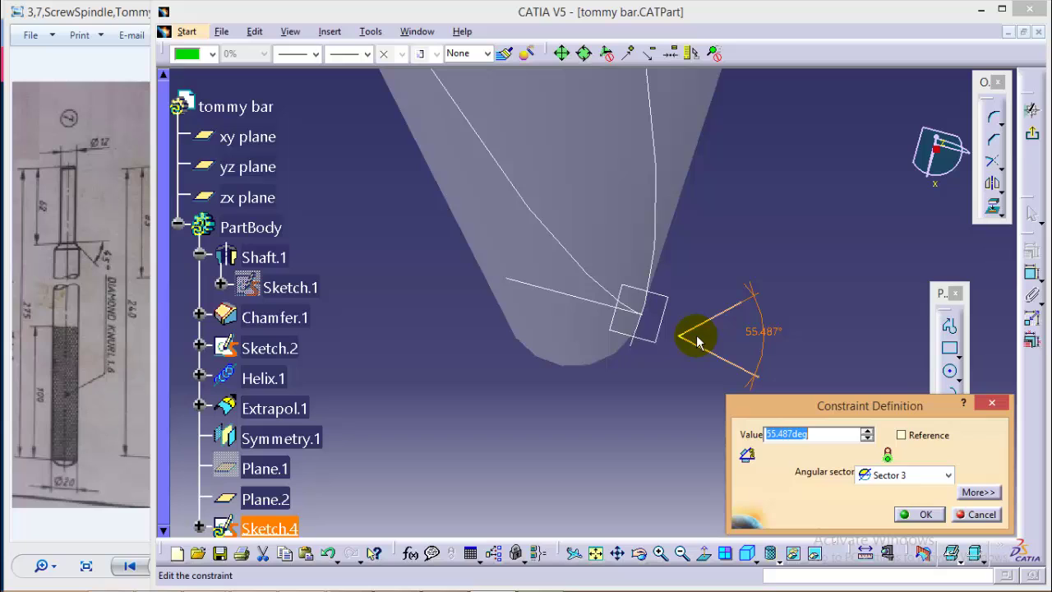
{"action": "key", "text": "Return"}
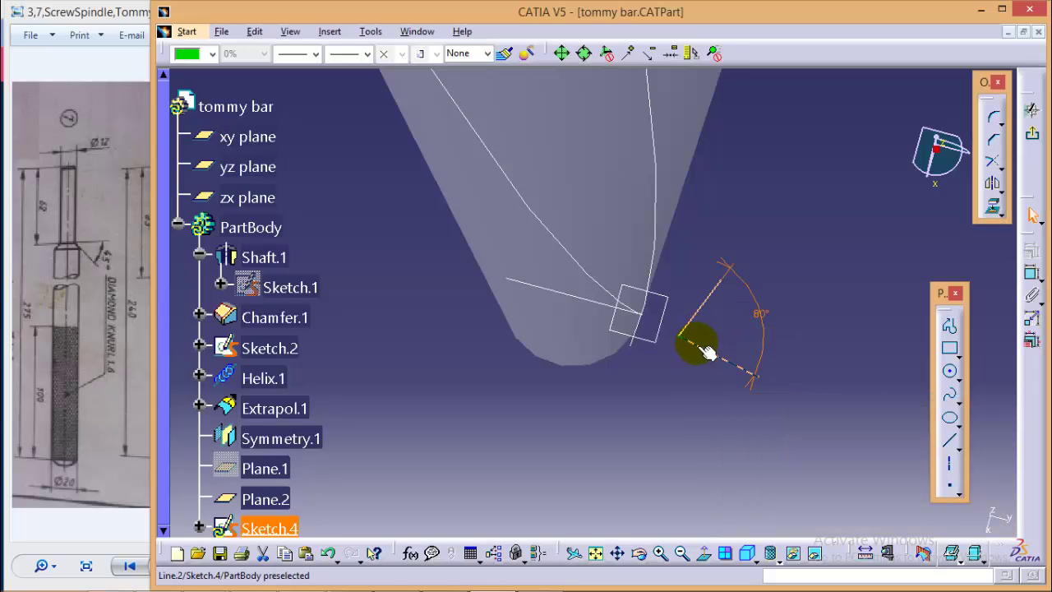
{"action": "left_click", "coordinate": [705, 365]}
Step: Constrain the upper V line to 45° from the Sketch.2 line
{"action": "left_click", "coordinate": [570, 294]}
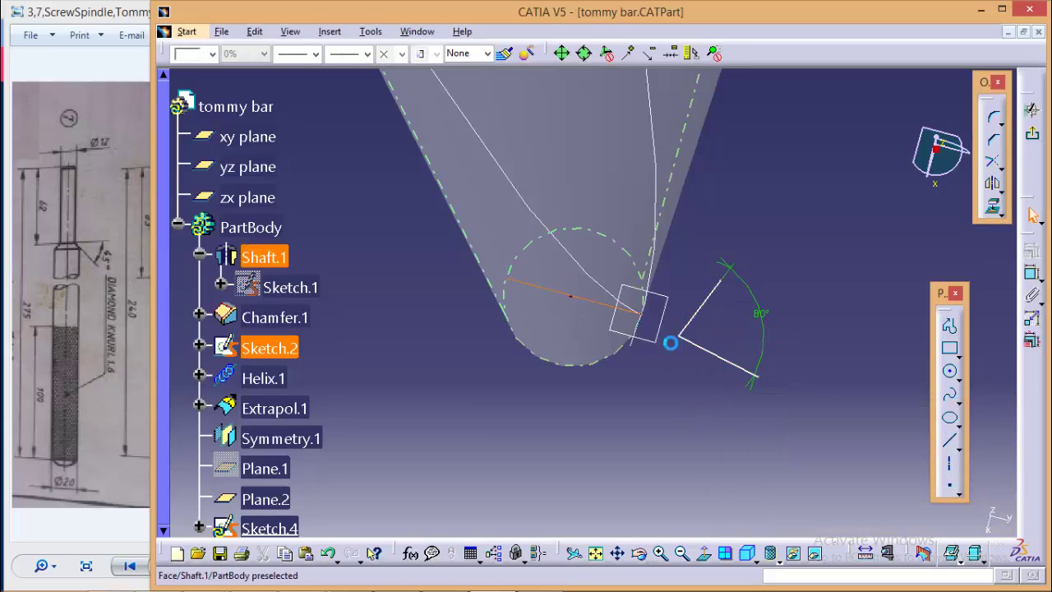
{"action": "double_click", "coordinate": [701, 302]}
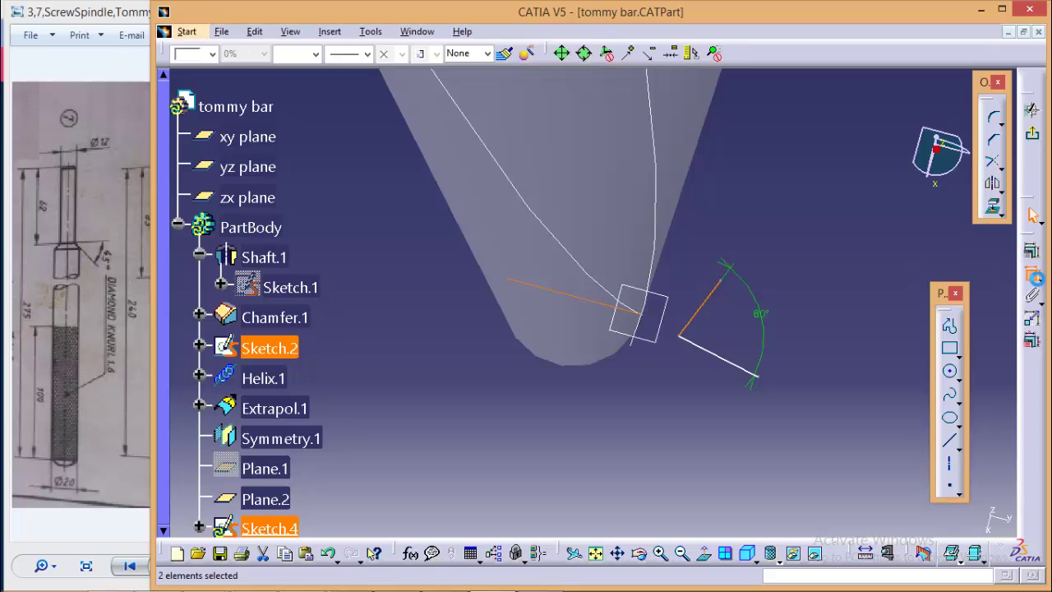
{"action": "left_click", "coordinate": [1032, 250]}
{"action": "left_click", "coordinate": [830, 308]}
{"action": "double_click", "coordinate": [830, 308]}
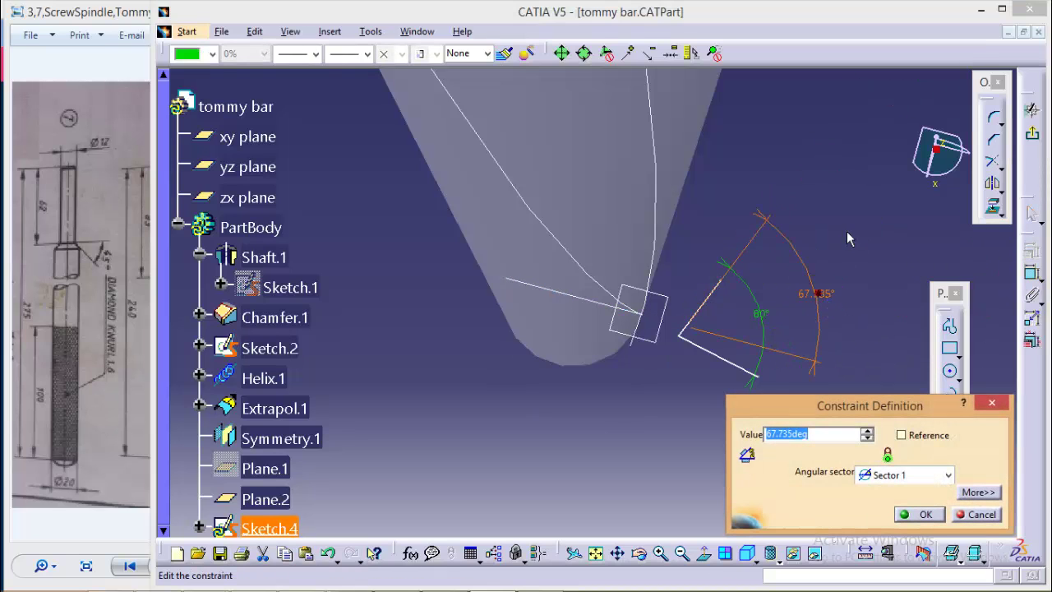
{"action": "key", "text": "Return"}
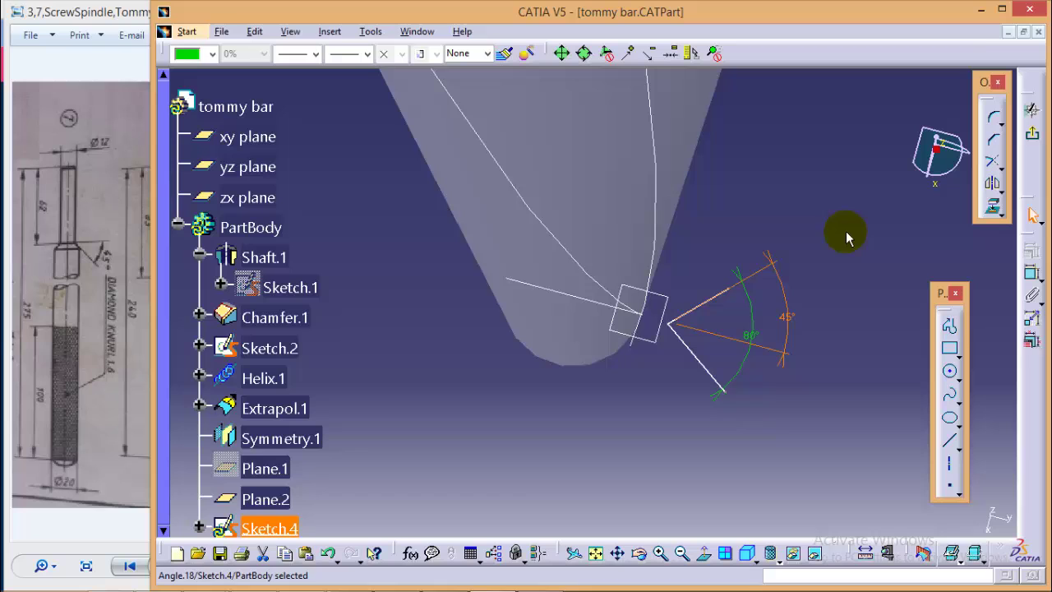
{"action": "left_click", "coordinate": [747, 427]}
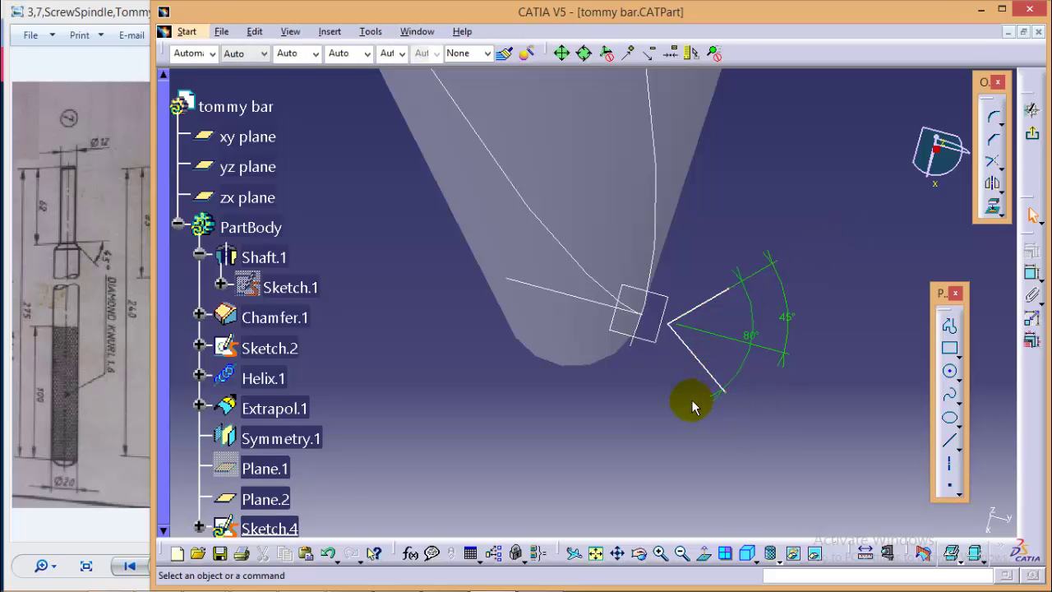
{"action": "mouse_move", "coordinate": [666, 415]}
{"action": "middle_mouse_down"}
{"action": "mouse_move", "coordinate": [669, 401]}
{"action": "mouse_move", "coordinate": [664, 434]}
{"action": "mouse_move", "coordinate": [629, 416]}
{"action": "mouse_move", "coordinate": [636, 392]}
{"action": "mouse_move", "coordinate": [633, 420]}
{"action": "mouse_move", "coordinate": [648, 392]}
{"action": "mouse_move", "coordinate": [638, 364]}
{"action": "middle_mouse_up"}
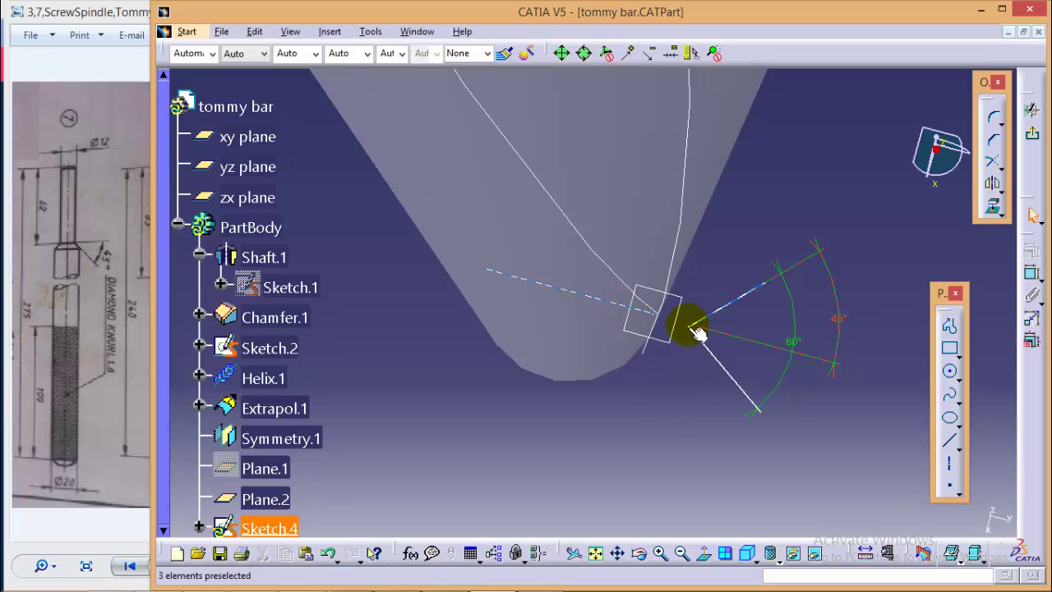
Step: Make the V profile's tip coincide with the Sketch.2 curve
{"action": "left_click", "coordinate": [570, 293]}
{"action": "left_click", "coordinate": [1032, 250]}
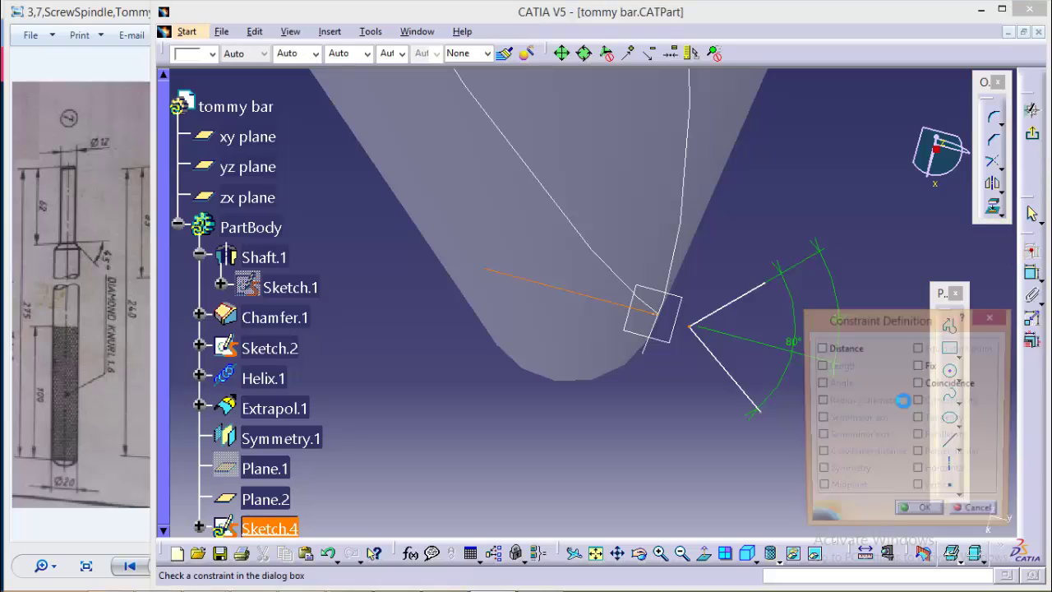
{"action": "left_click", "coordinate": [919, 384]}
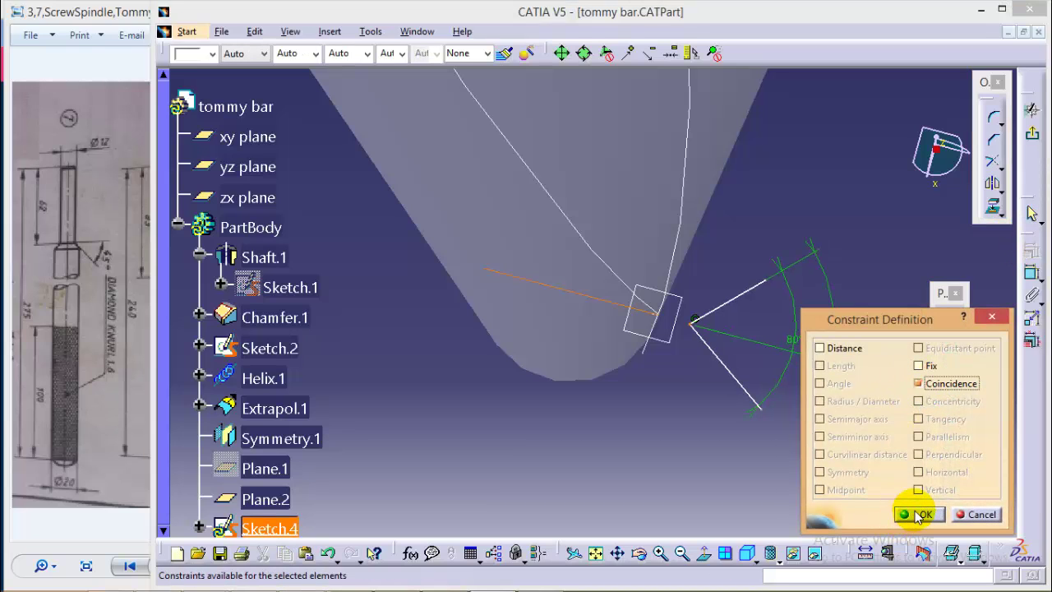
{"action": "left_click", "coordinate": [918, 515]}
Step: Dimension the V tip 9.5 mm from the vertical sketch axis, fully constraining Sketch.4
{"action": "mouse_move", "coordinate": [677, 419]}
{"action": "middle_mouse_down"}
{"action": "mouse_move", "coordinate": [682, 411]}
{"action": "mouse_move", "coordinate": [676, 481]}
{"action": "middle_mouse_up"}
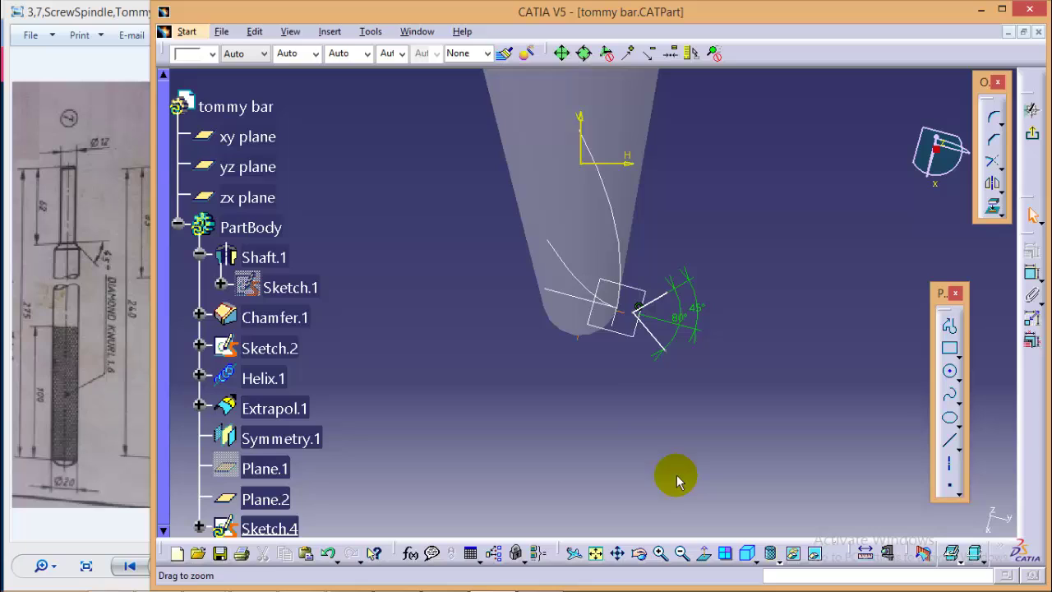
{"action": "left_click", "coordinate": [592, 164]}
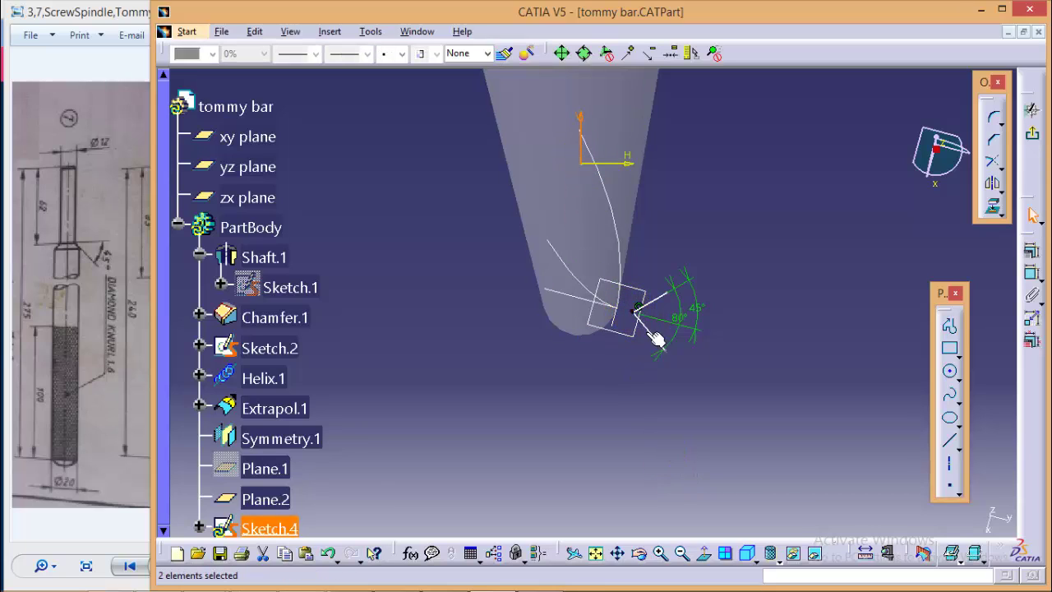
{"action": "left_click", "coordinate": [1032, 276]}
{"action": "left_click", "coordinate": [637, 307]}
{"action": "left_click", "coordinate": [670, 419]}
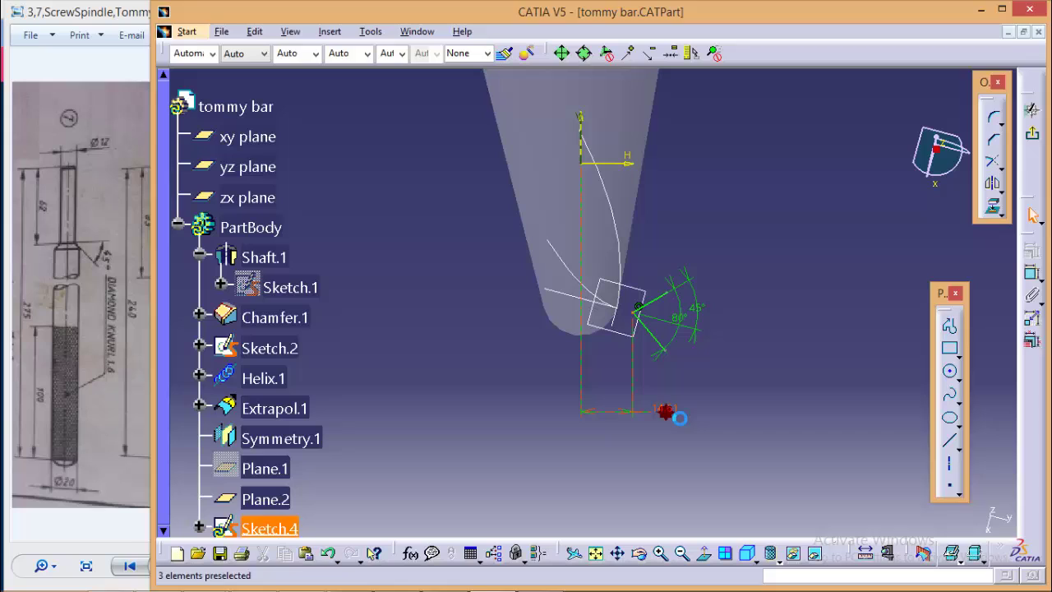
{"action": "double_click", "coordinate": [665, 407]}
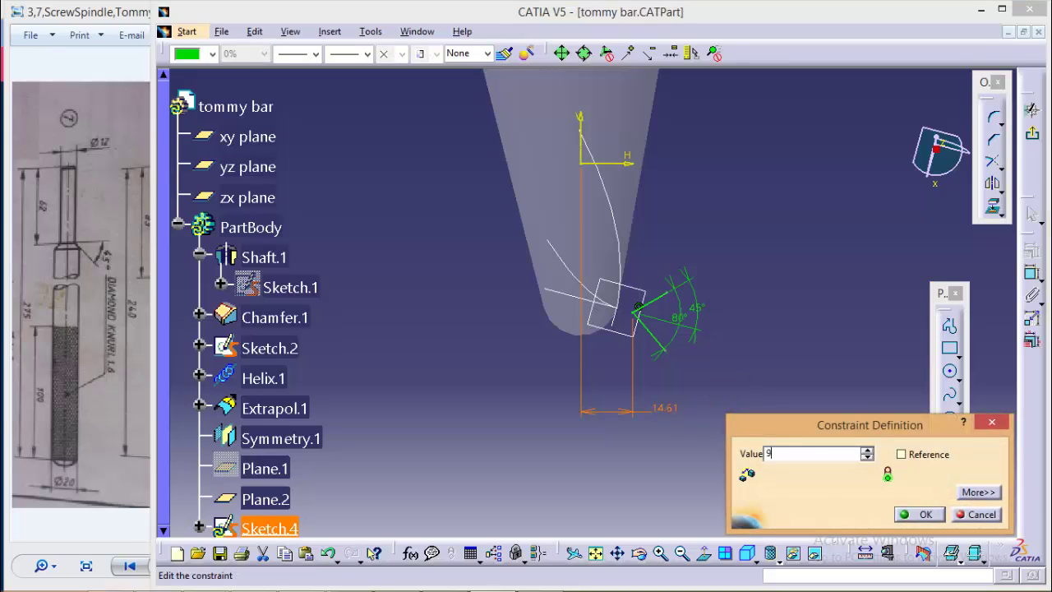
{"action": "key", "text": "Return"}
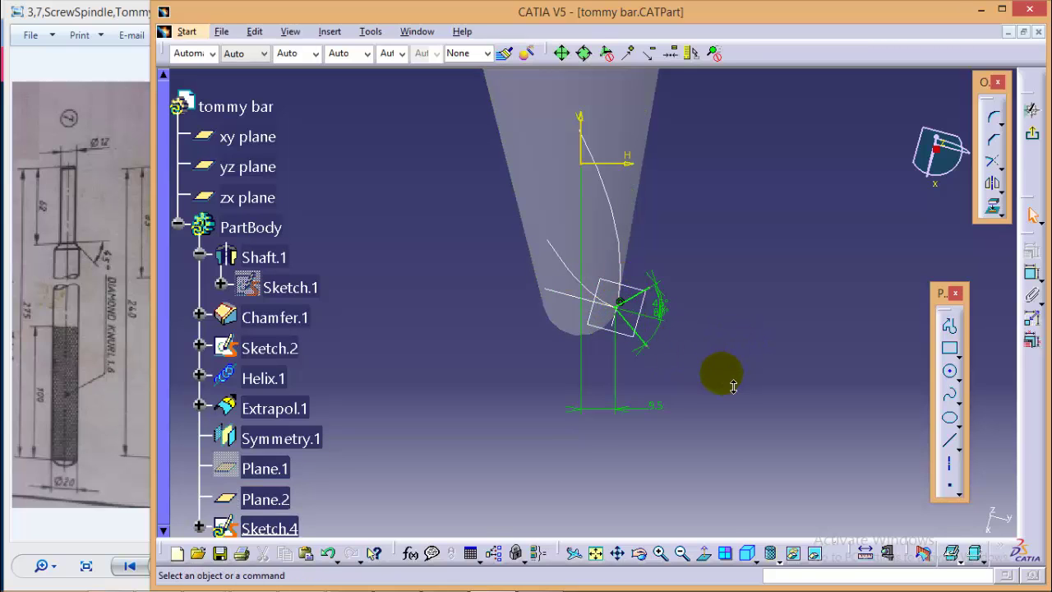
{"action": "middle_click_drag", "start_coordinate": [733, 386], "coordinate": [716, 357]}
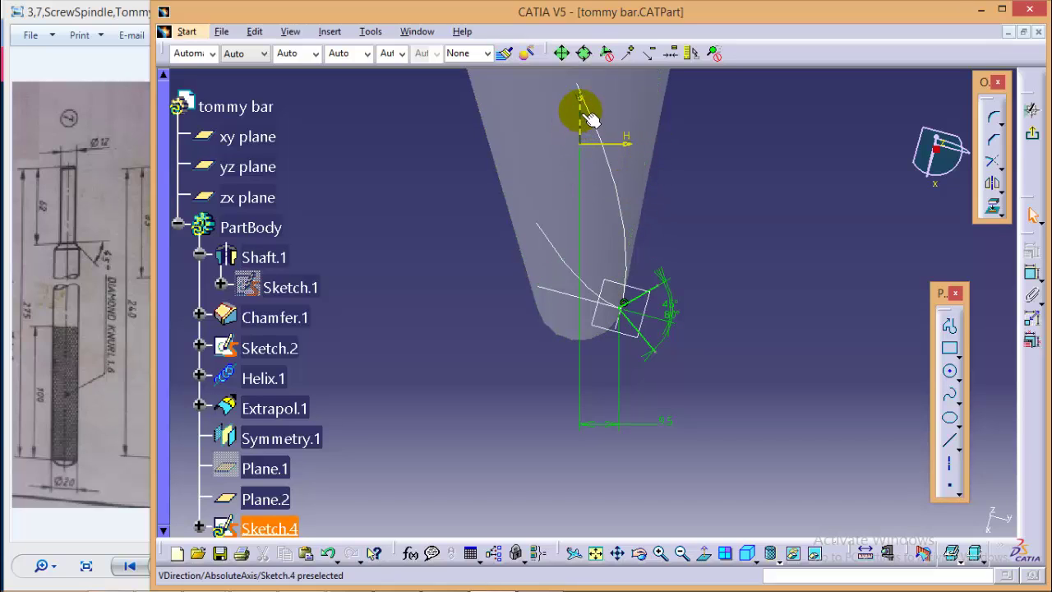
{"action": "mouse_move", "coordinate": [764, 380]}
{"action": "middle_mouse_down"}
{"action": "mouse_move", "coordinate": [774, 424]}
{"action": "mouse_move", "coordinate": [747, 310]}
{"action": "middle_mouse_up"}
{"action": "scroll", "coordinate": [724, 354], "scroll_direction": "down", "scroll_amount": 2}
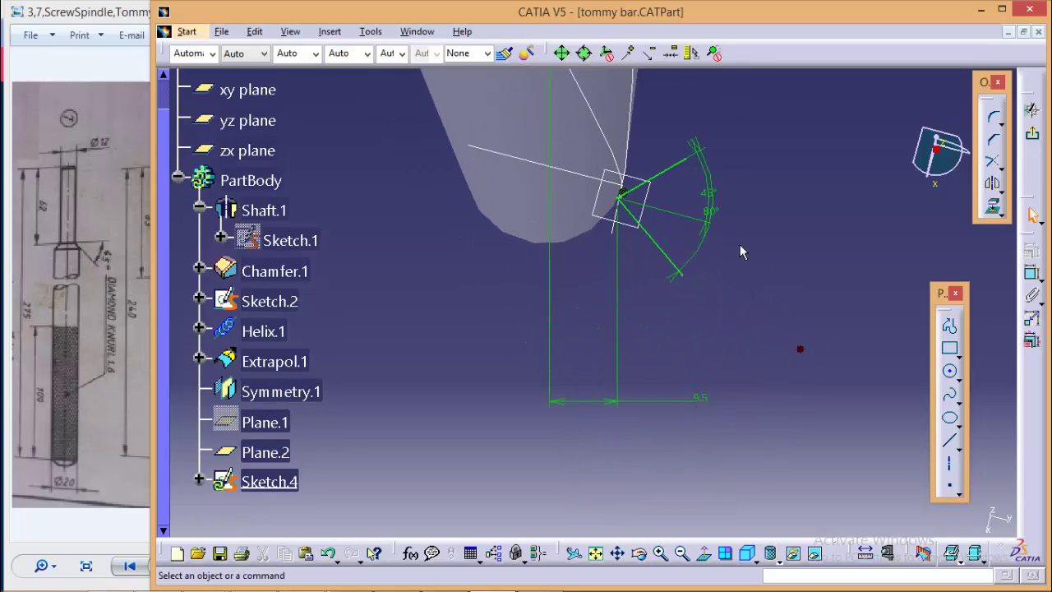
Step: Exit the sketch and cut Slot.1, sweeping Sketch.4 along the Symmetry.1 helix with the shaft axis as pulling direction
{"action": "left_click", "coordinate": [1033, 136]}
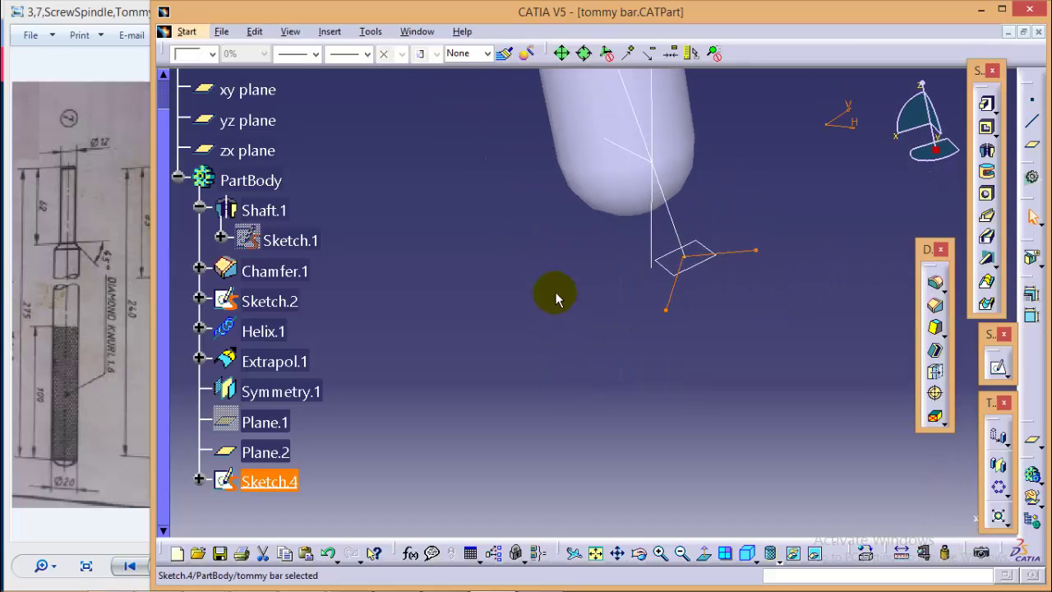
{"action": "left_click", "coordinate": [986, 238]}
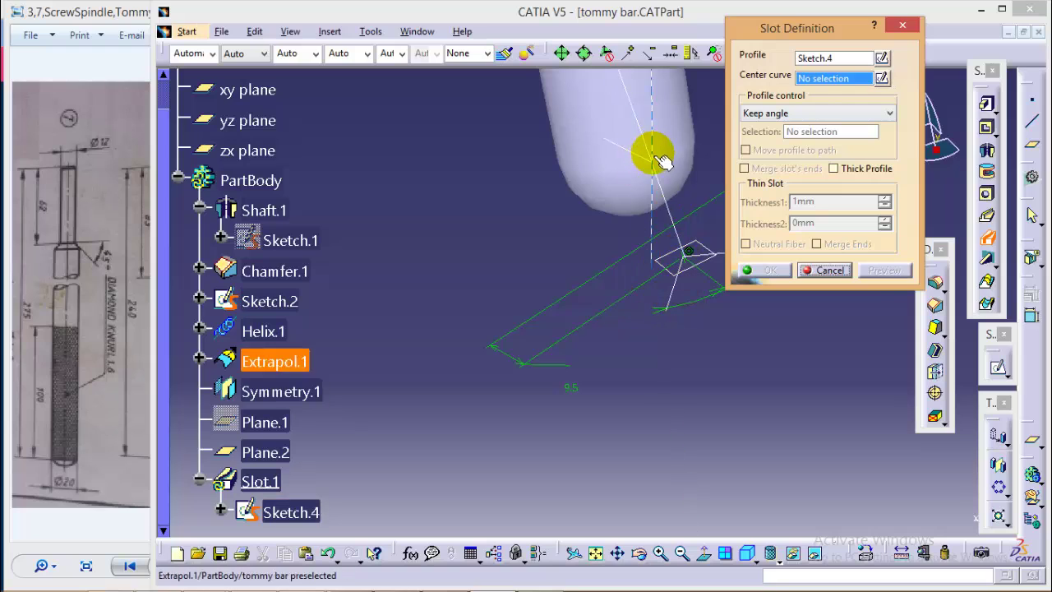
{"action": "left_click", "coordinate": [679, 218]}
{"action": "mouse_move", "coordinate": [469, 145]}
{"action": "middle_mouse_down"}
{"action": "mouse_move", "coordinate": [483, 350]}
{"action": "mouse_move", "coordinate": [439, 249]}
{"action": "mouse_move", "coordinate": [467, 313]}
{"action": "mouse_move", "coordinate": [436, 249]}
{"action": "mouse_move", "coordinate": [433, 314]}
{"action": "middle_mouse_up"}
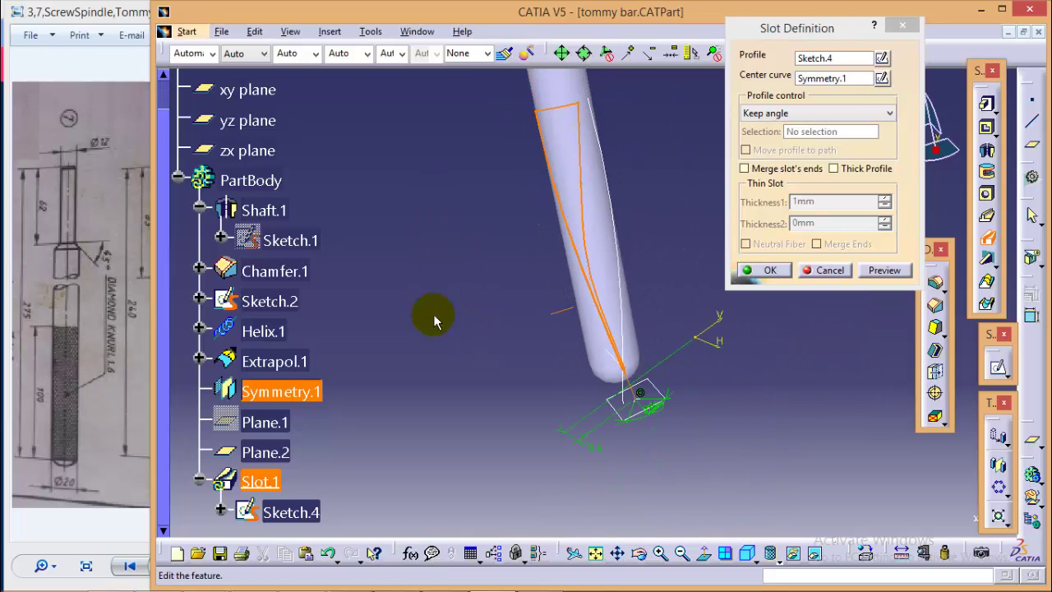
{"action": "left_click", "coordinate": [888, 116]}
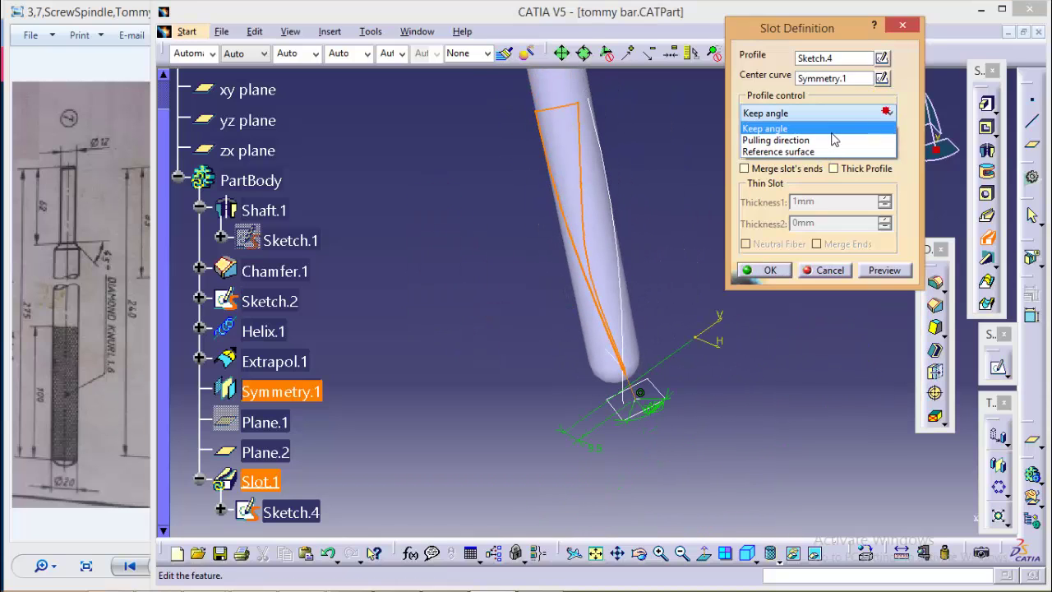
{"action": "left_click", "coordinate": [777, 141]}
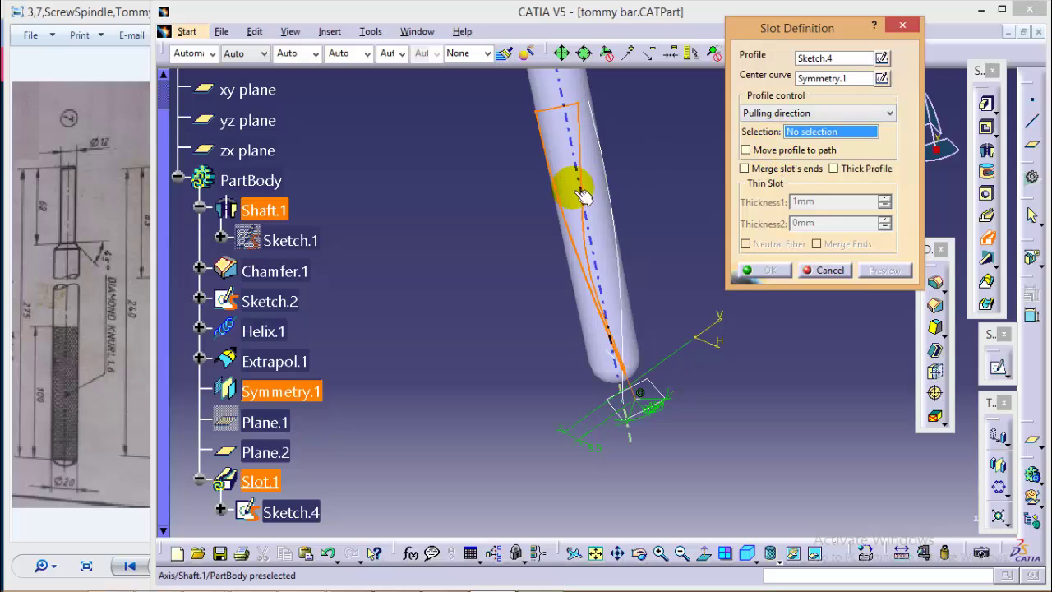
{"action": "left_click", "coordinate": [596, 238]}
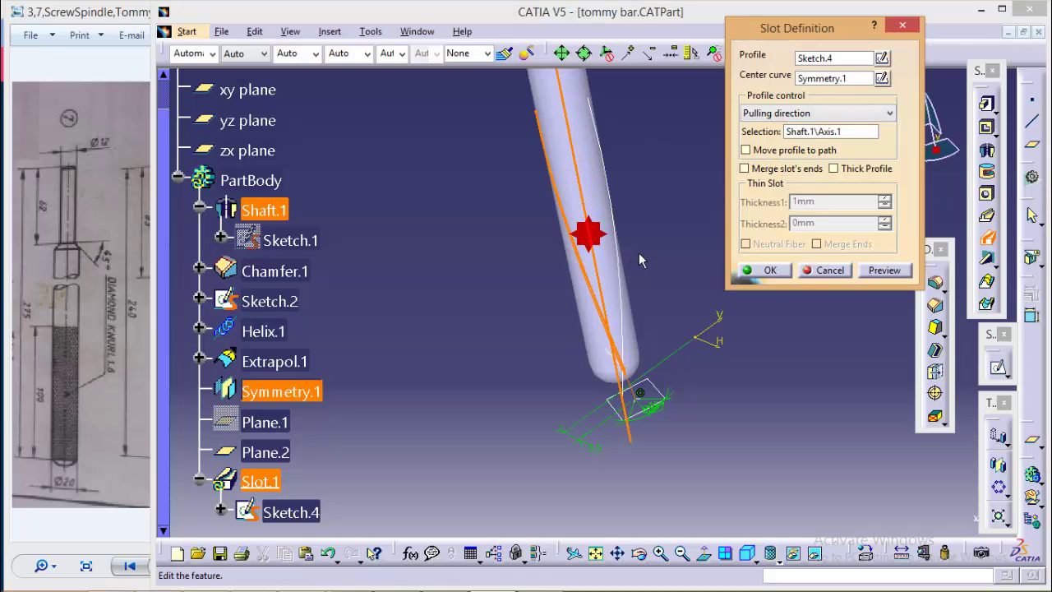
{"action": "left_click", "coordinate": [752, 270]}
{"action": "middle_click_drag", "start_coordinate": [555, 352], "coordinate": [434, 266]}
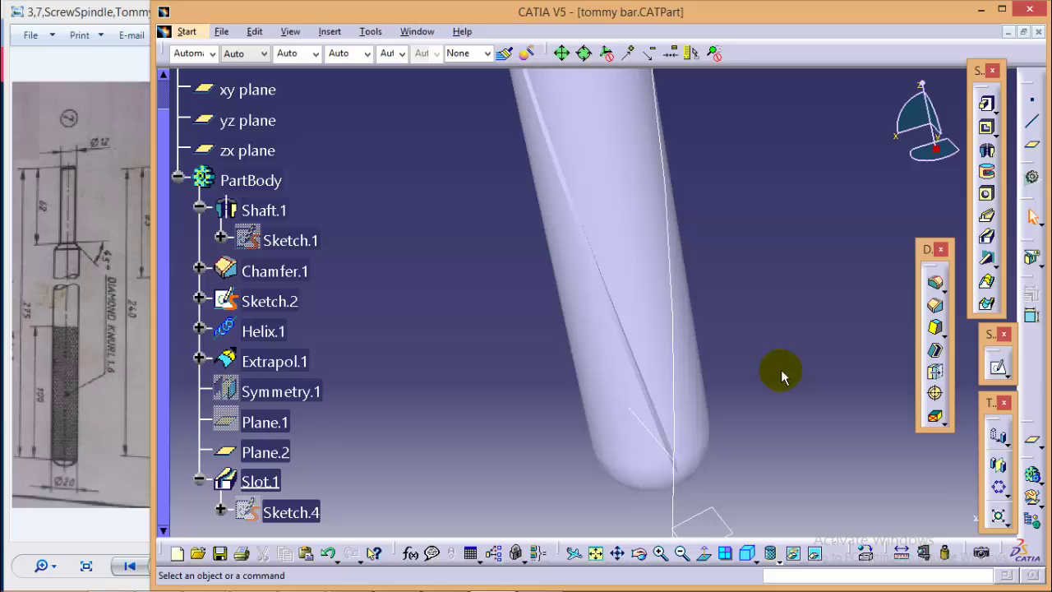
Step: Create CircPattern.2: a complete crown of 20 slot instances, 18° apart, referenced on the shaft face
{"action": "left_click", "coordinate": [998, 486]}
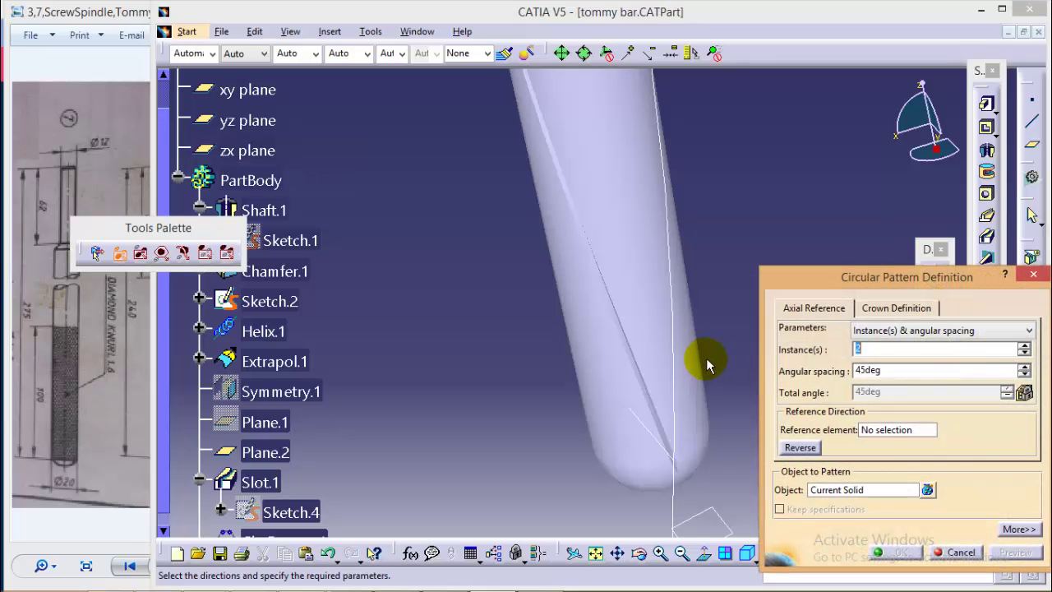
{"action": "left_click", "coordinate": [978, 330]}
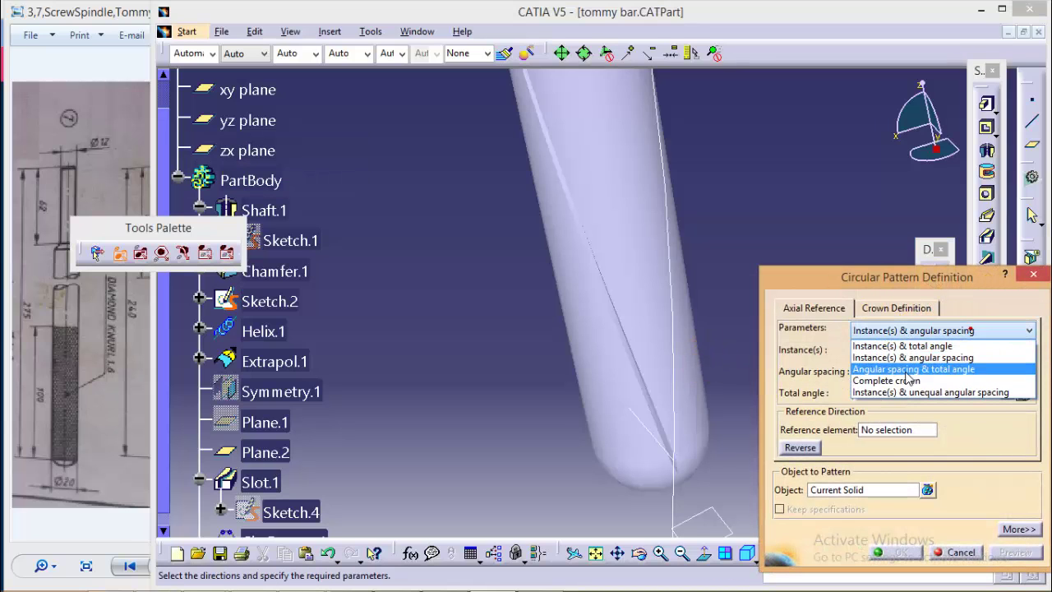
{"action": "left_click", "coordinate": [888, 380]}
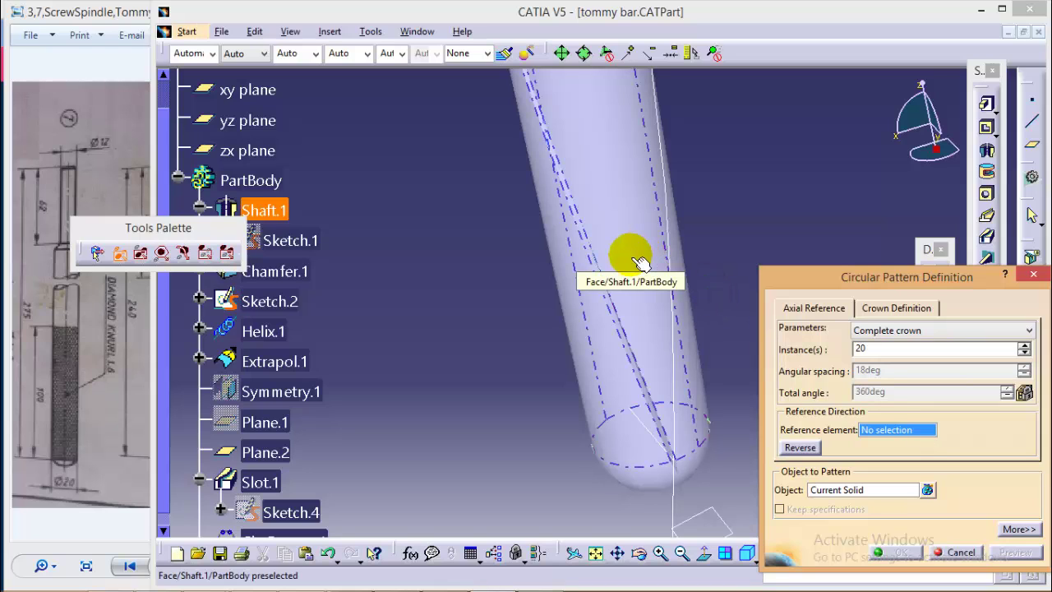
{"action": "left_click", "coordinate": [636, 260]}
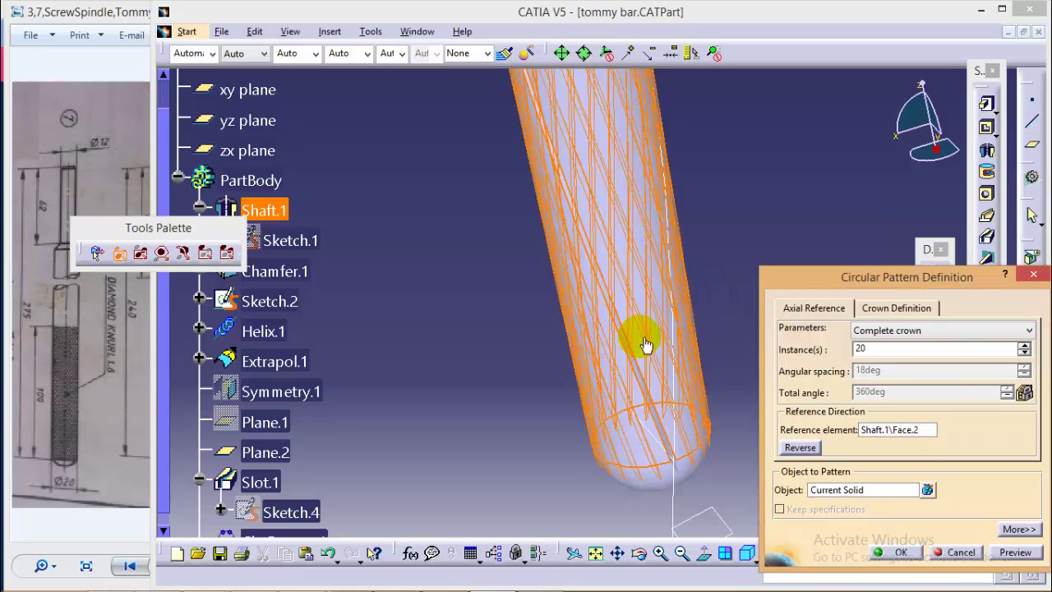
{"action": "left_click", "coordinate": [895, 551]}
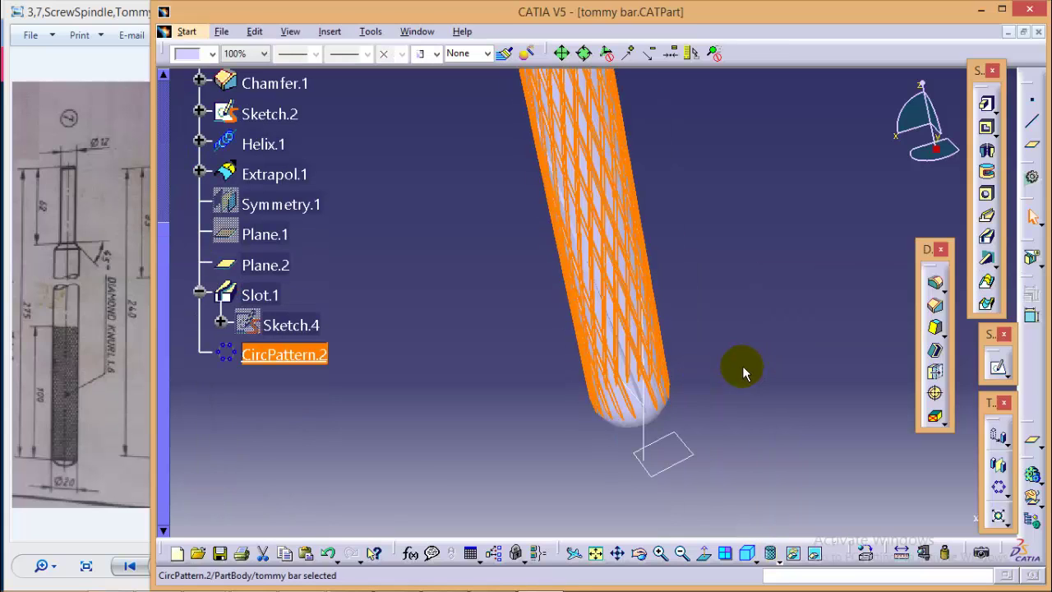
{"action": "left_click", "coordinate": [742, 366]}
{"action": "middle_click_drag", "start_coordinate": [760, 312], "coordinate": [789, 392]}
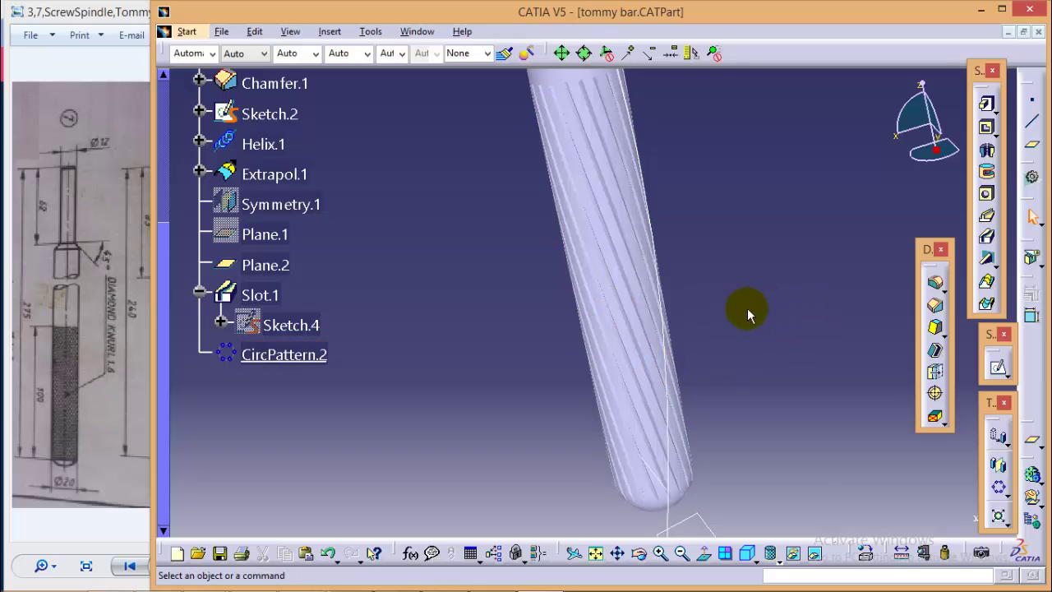
{"action": "mouse_move", "coordinate": [747, 307]}
{"action": "middle_mouse_down", "text": "ctrl"}
{"action": "mouse_move", "coordinate": [748, 343]}
{"action": "mouse_move", "coordinate": [751, 297]}
{"action": "middle_mouse_up", "text": "ctrl"}
Step: Hide Plane.2, show Plane.1, and start Sketch.5 on Plane.1 at the rod tip
{"action": "middle_click_drag", "start_coordinate": [755, 403], "coordinate": [744, 324]}
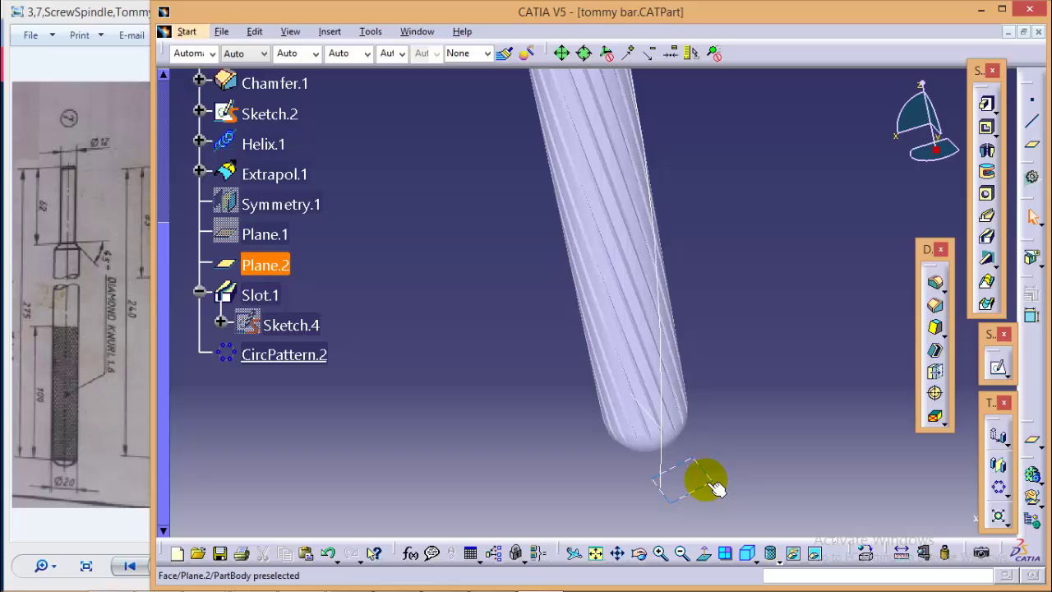
{"action": "right_click", "coordinate": [278, 265]}
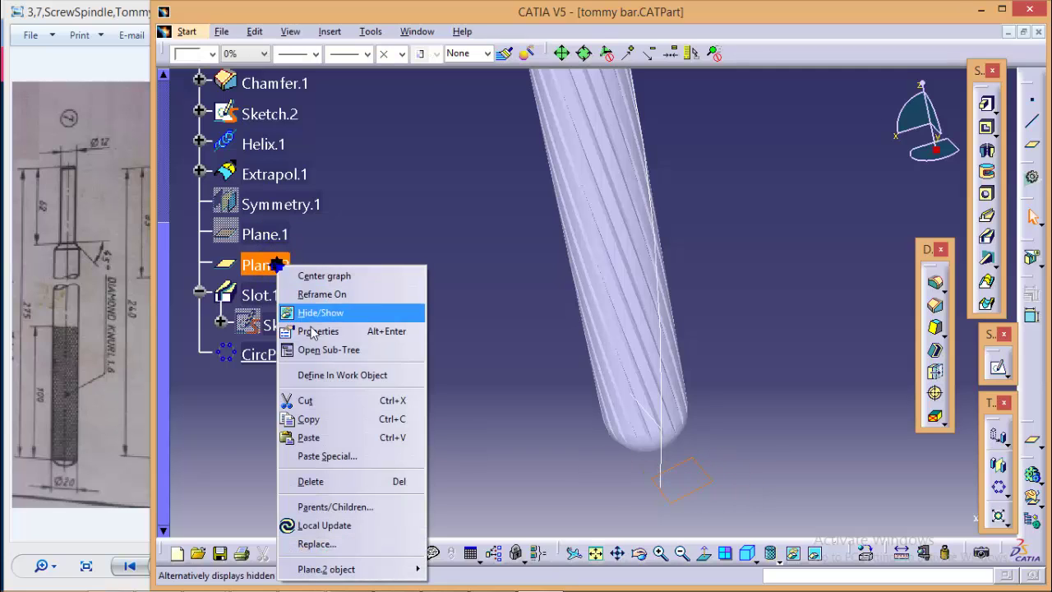
{"action": "left_click", "coordinate": [316, 313]}
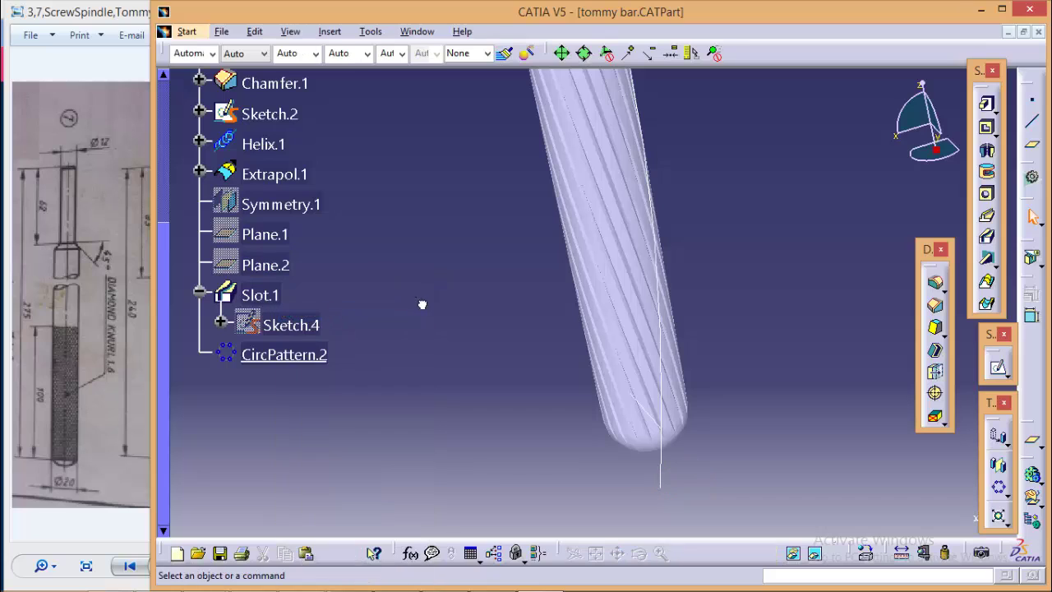
{"action": "right_click", "coordinate": [265, 235]}
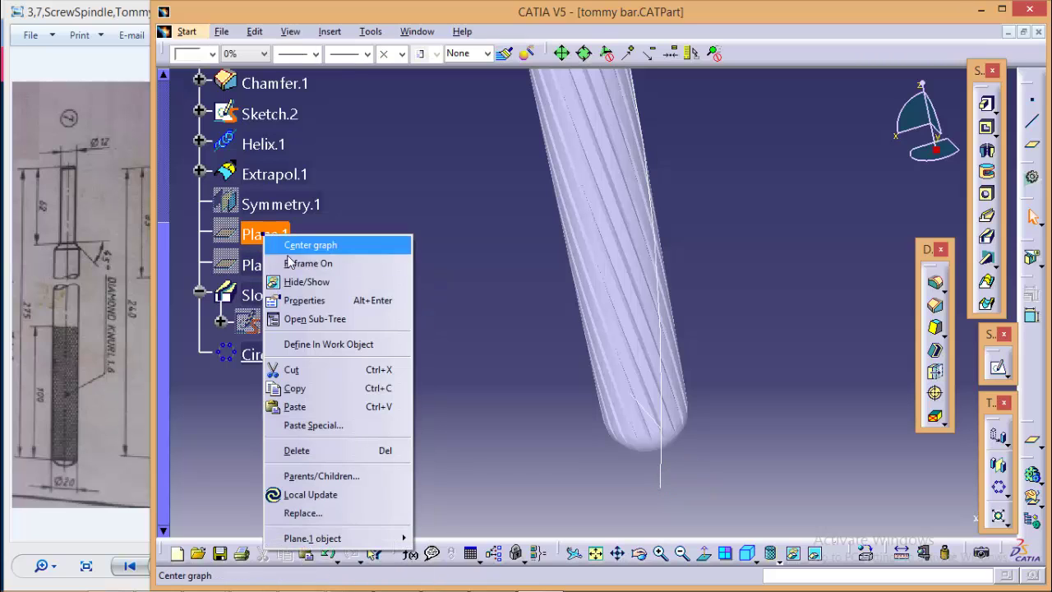
{"action": "left_click", "coordinate": [327, 284]}
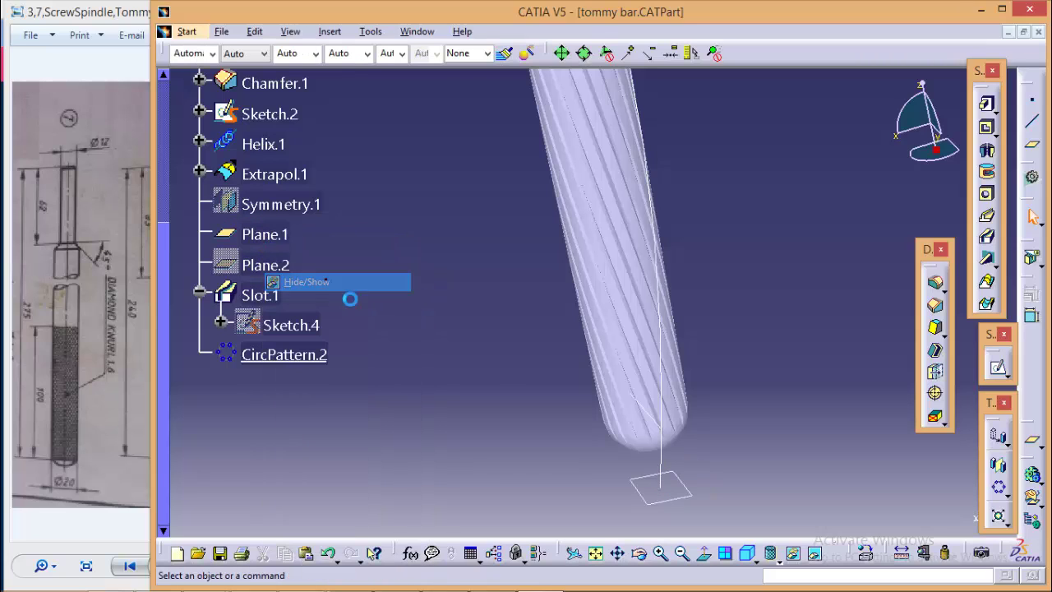
{"action": "left_click", "coordinate": [677, 497]}
{"action": "left_click", "coordinate": [998, 366]}
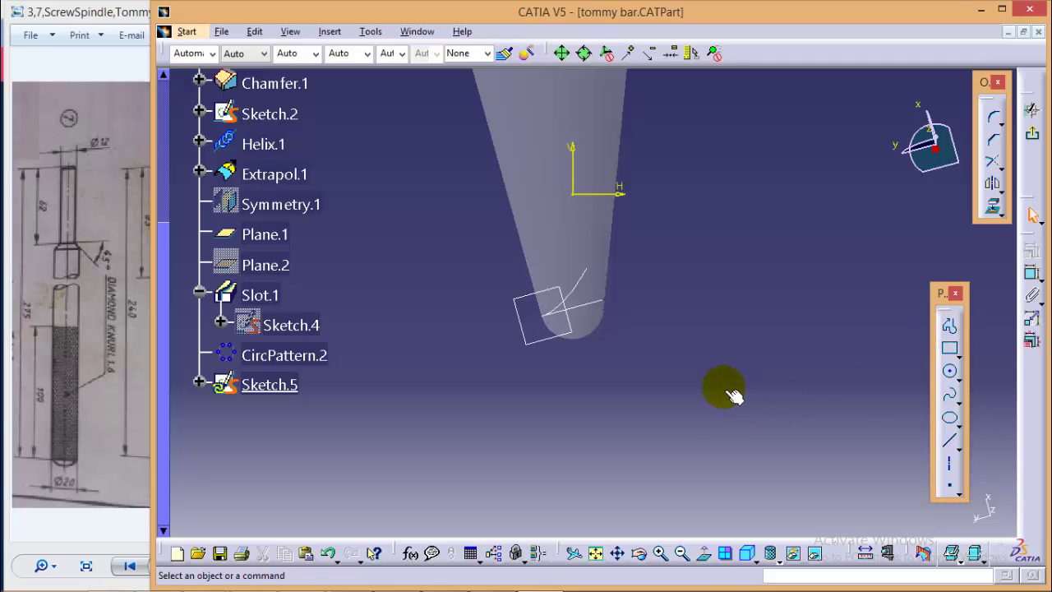
Step: Draw a V-shaped line profile and make its apex coincide with the point
{"action": "left_click", "coordinate": [949, 326]}
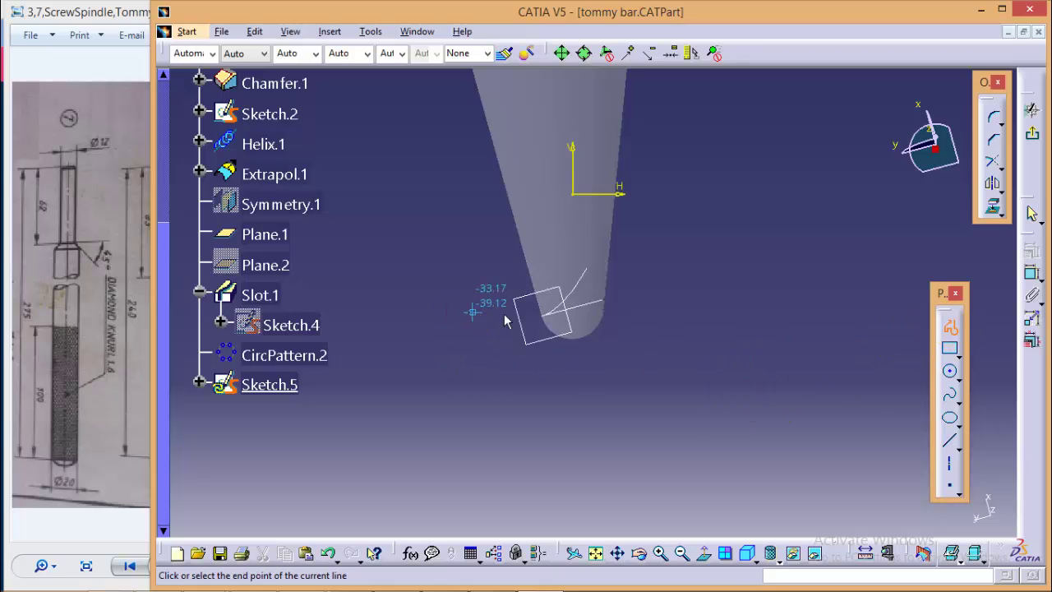
{"action": "left_click", "coordinate": [483, 370]}
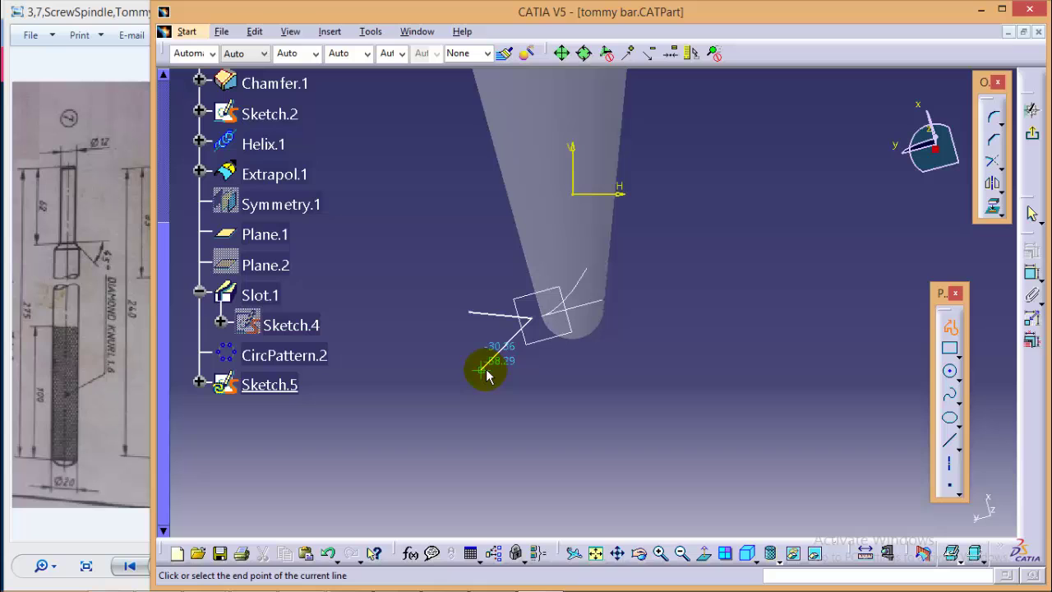
{"action": "double_click", "coordinate": [561, 431]}
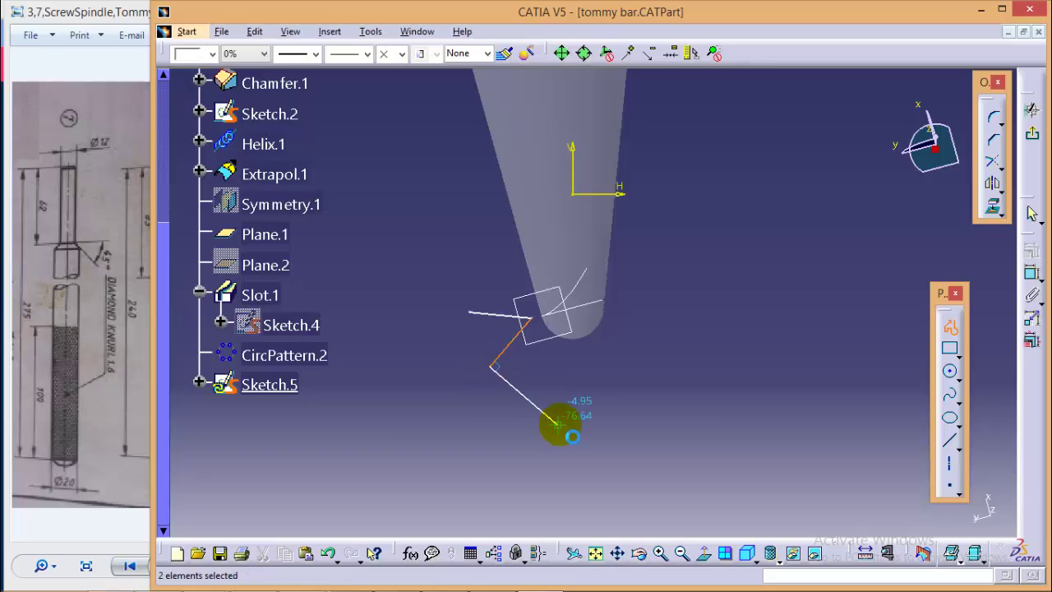
{"action": "mouse_move", "coordinate": [567, 457]}
{"action": "middle_mouse_down"}
{"action": "mouse_move", "coordinate": [575, 304]}
{"action": "mouse_move", "coordinate": [599, 322]}
{"action": "mouse_move", "coordinate": [571, 402]}
{"action": "mouse_move", "coordinate": [469, 427]}
{"action": "mouse_move", "coordinate": [535, 446]}
{"action": "mouse_move", "coordinate": [501, 357]}
{"action": "mouse_move", "coordinate": [509, 312]}
{"action": "mouse_move", "coordinate": [567, 381]}
{"action": "middle_mouse_up"}
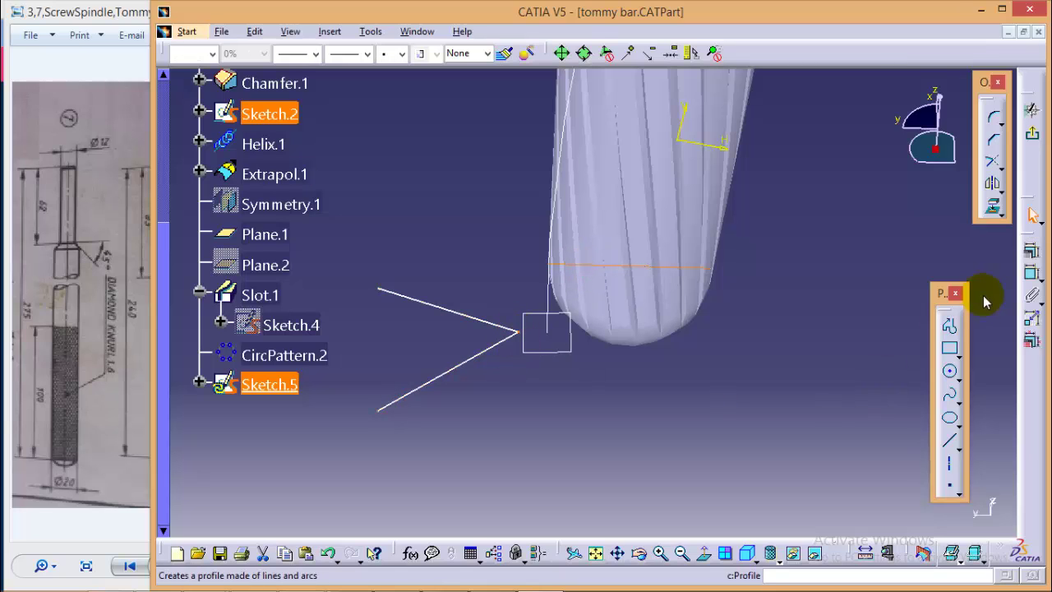
{"action": "left_click", "coordinate": [1032, 272]}
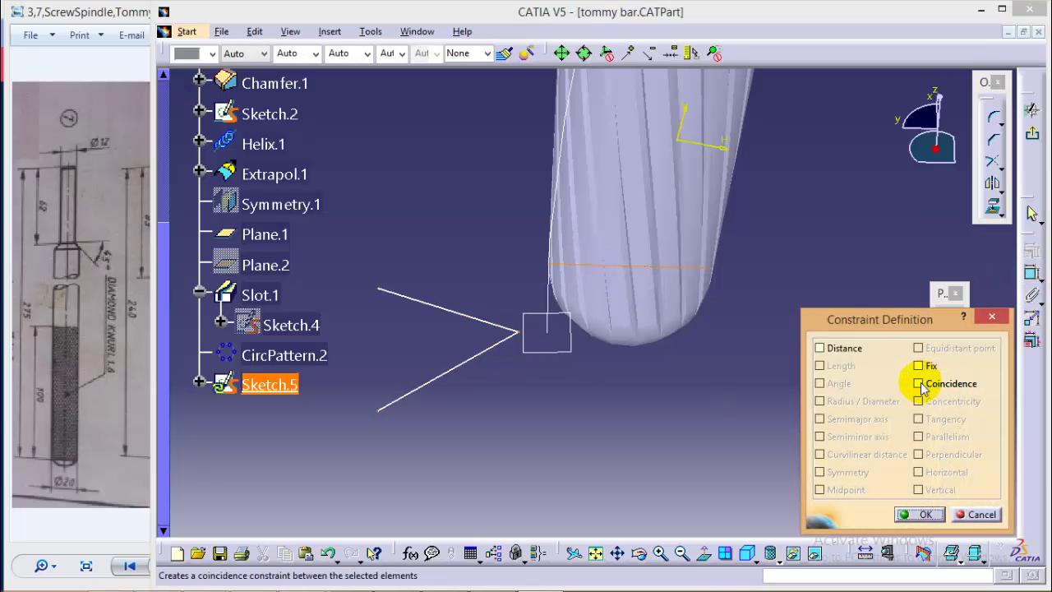
{"action": "left_click", "coordinate": [919, 385]}
{"action": "left_click", "coordinate": [921, 515]}
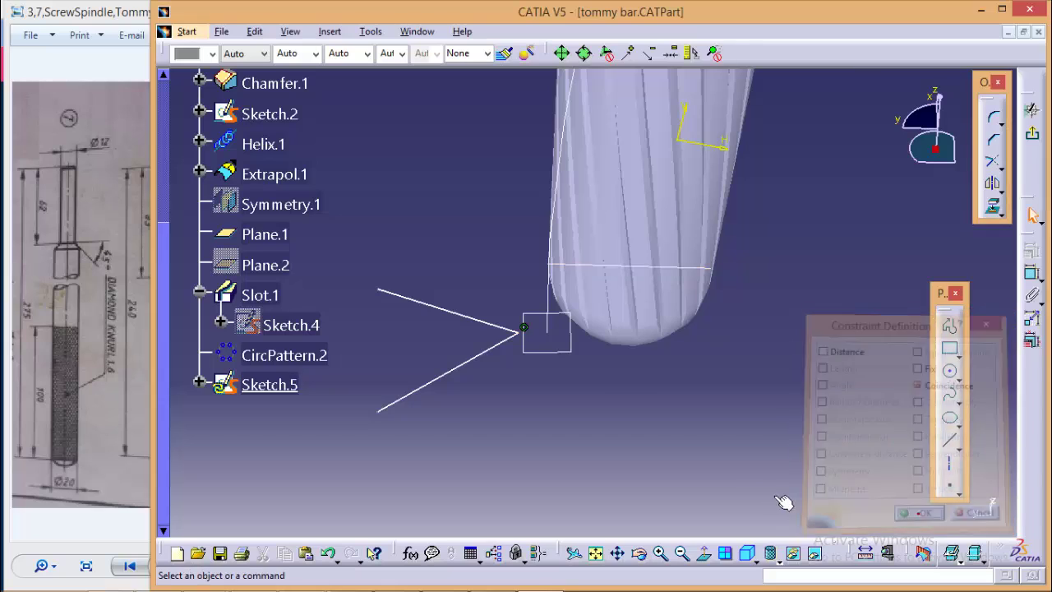
Step: Set the angle between the two V lines to 80°
{"action": "left_click", "coordinate": [466, 315]}
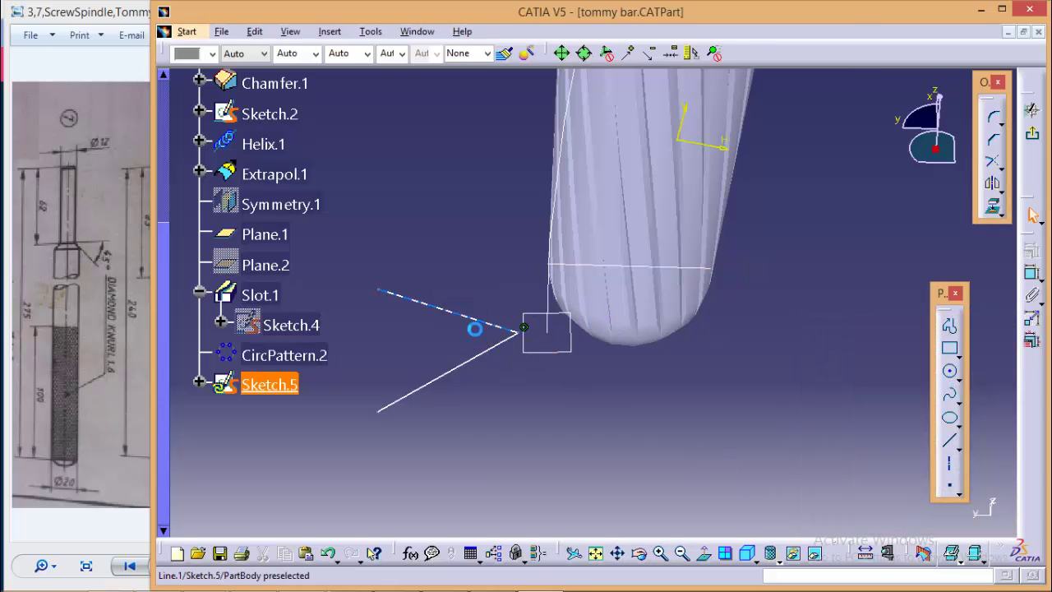
{"action": "left_click", "coordinate": [1031, 272]}
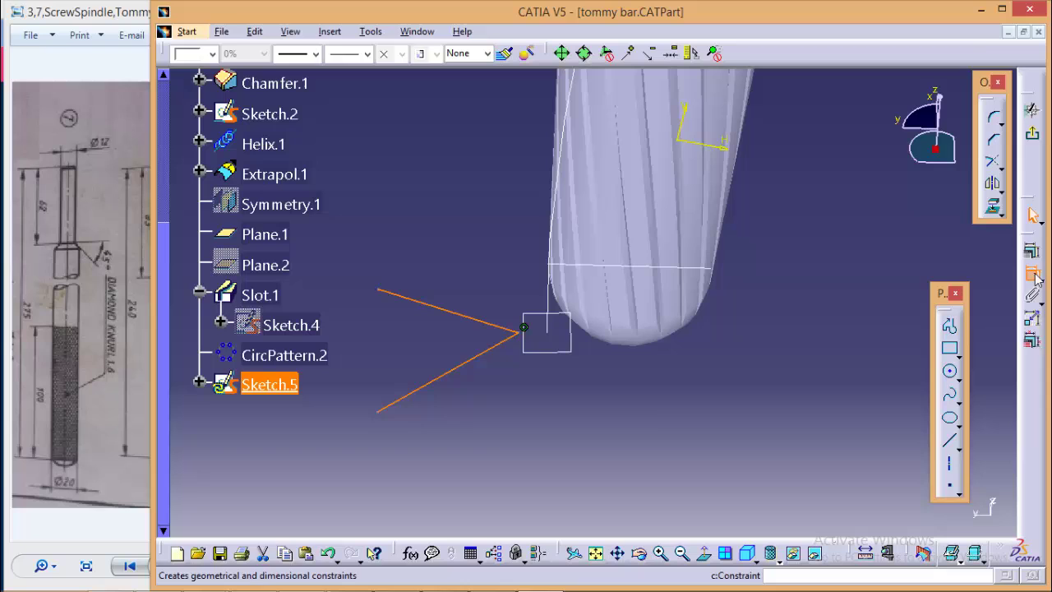
{"action": "left_click", "coordinate": [446, 353]}
{"action": "left_click", "coordinate": [440, 349]}
{"action": "double_click", "coordinate": [440, 349]}
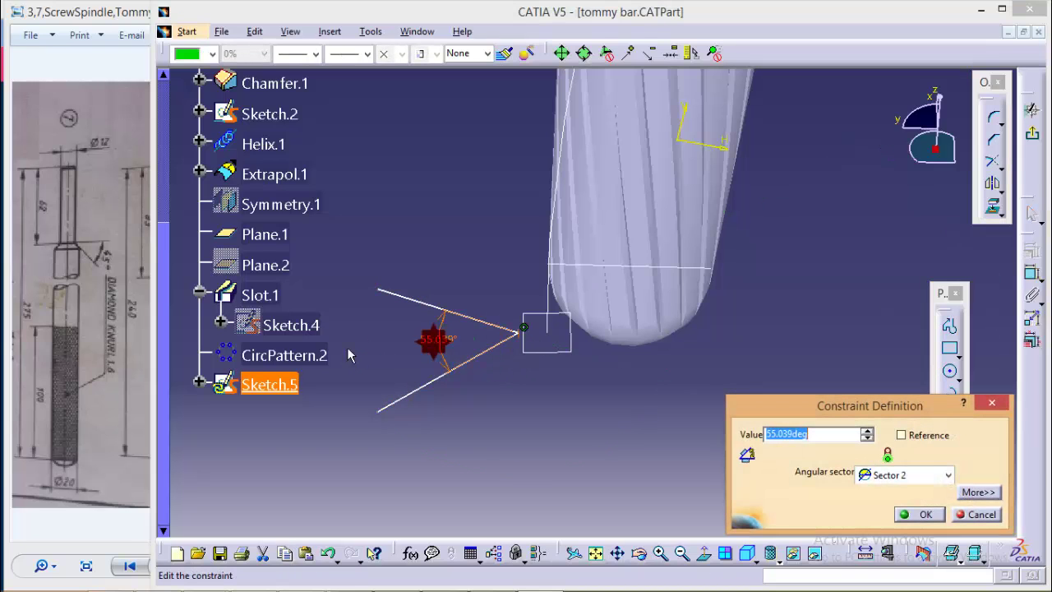
{"action": "type", "text": "80"}
{"action": "key", "text": "Return"}
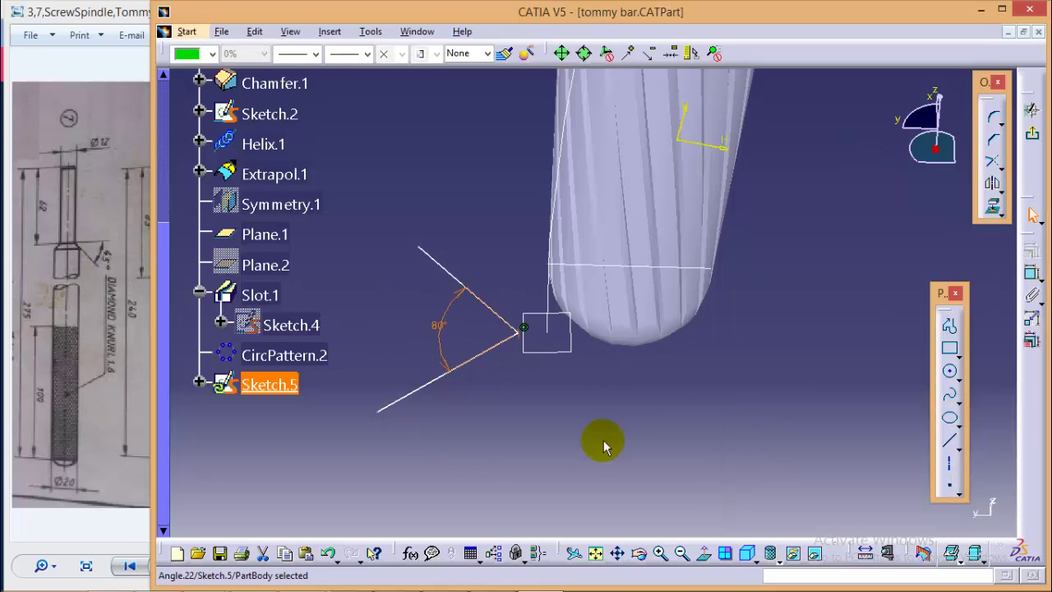
{"action": "left_click", "coordinate": [606, 441]}
Step: Set the upper V line's angle to the horizontal to 40°
{"action": "left_click", "coordinate": [495, 313]}
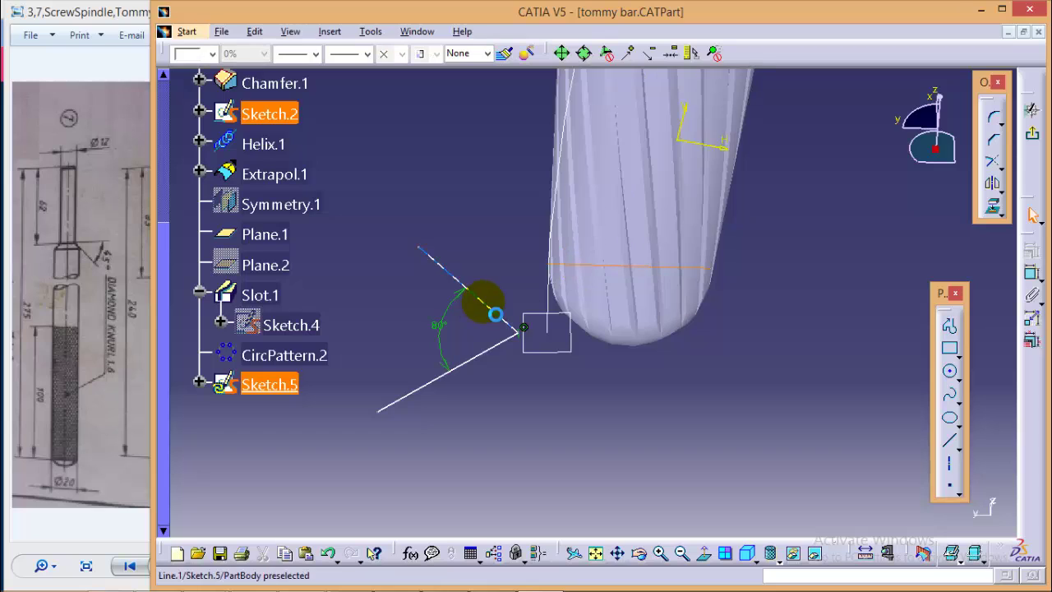
{"action": "left_click", "coordinate": [1033, 274]}
{"action": "left_click", "coordinate": [470, 277]}
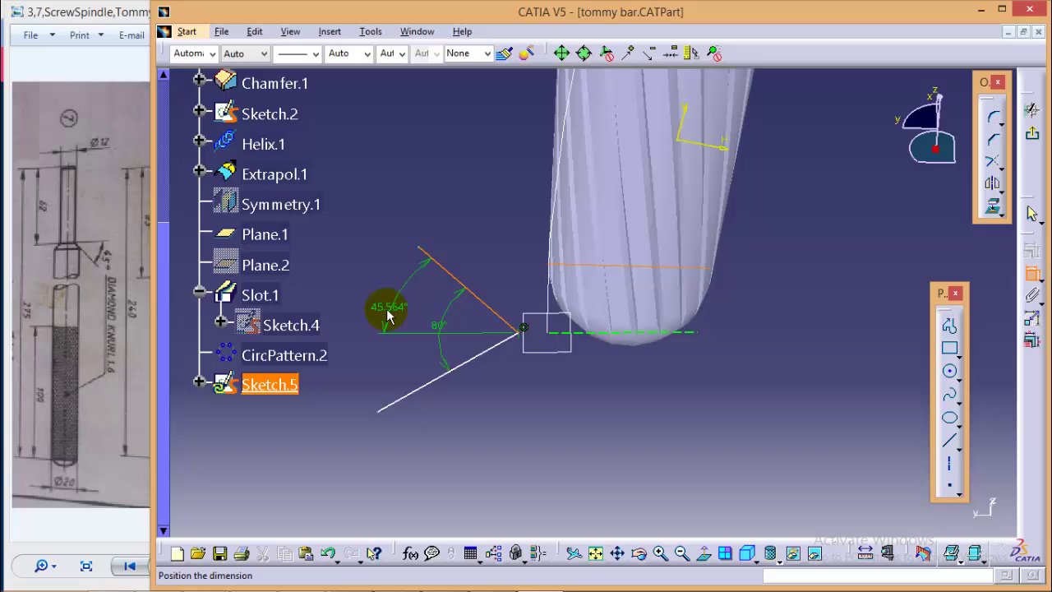
{"action": "left_click", "coordinate": [380, 311]}
{"action": "double_click", "coordinate": [376, 304]}
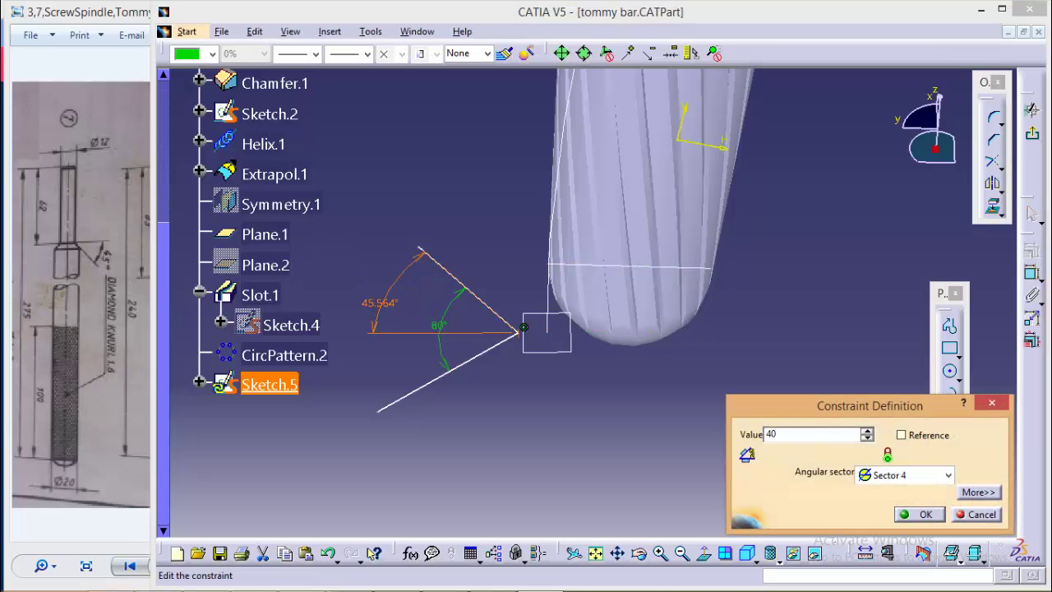
{"action": "key", "text": "Return"}
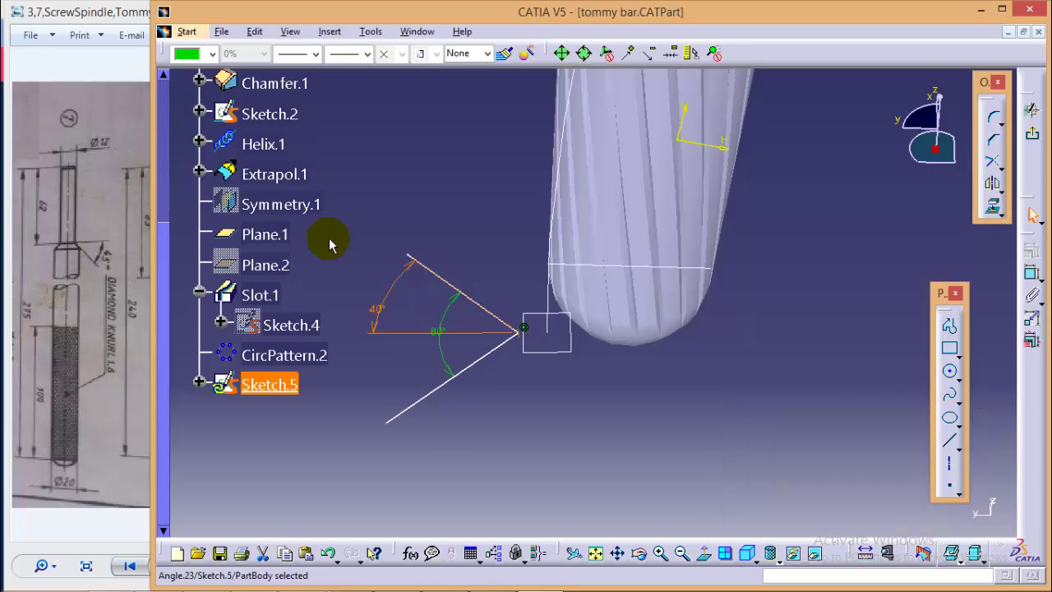
{"action": "left_click", "coordinate": [590, 479]}
Step: Dimension the V apex 9.5 mm from the vertical sketch axis
{"action": "middle_click_drag", "start_coordinate": [587, 282], "coordinate": [746, 444]}
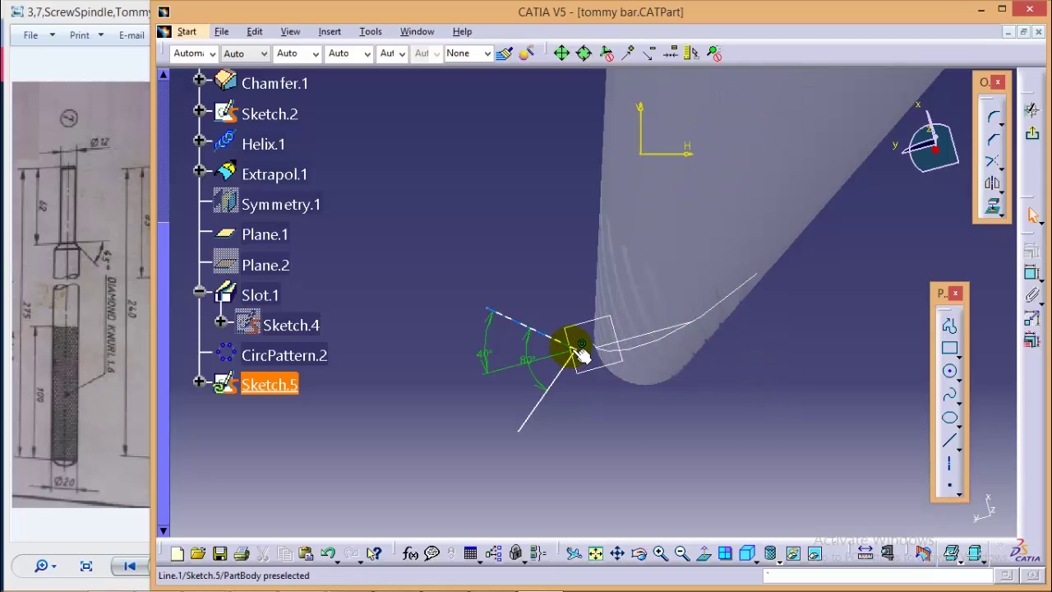
{"action": "left_click", "coordinate": [581, 349]}
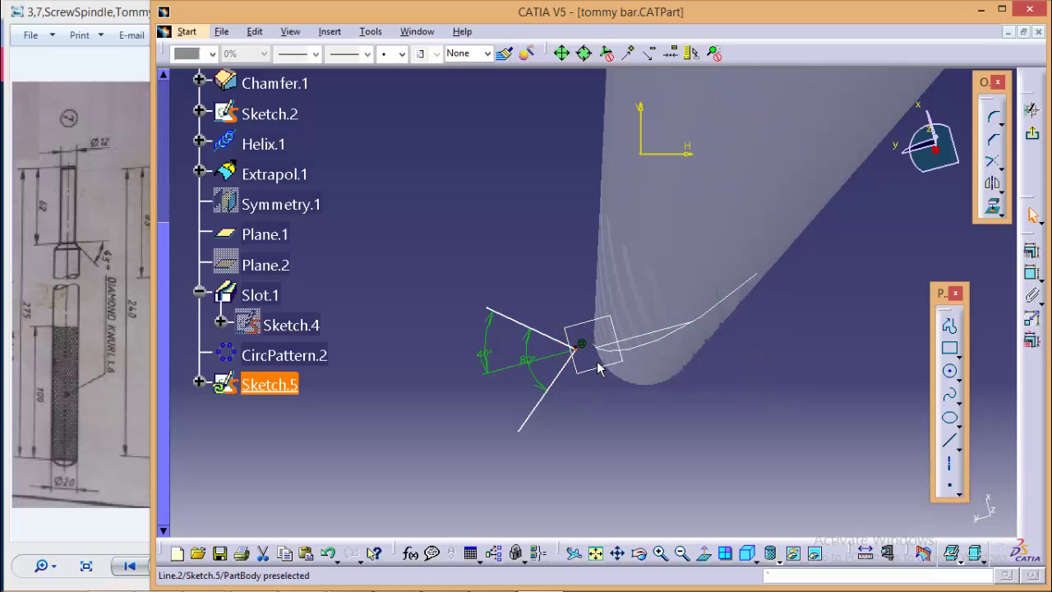
{"action": "left_click", "coordinate": [646, 128]}
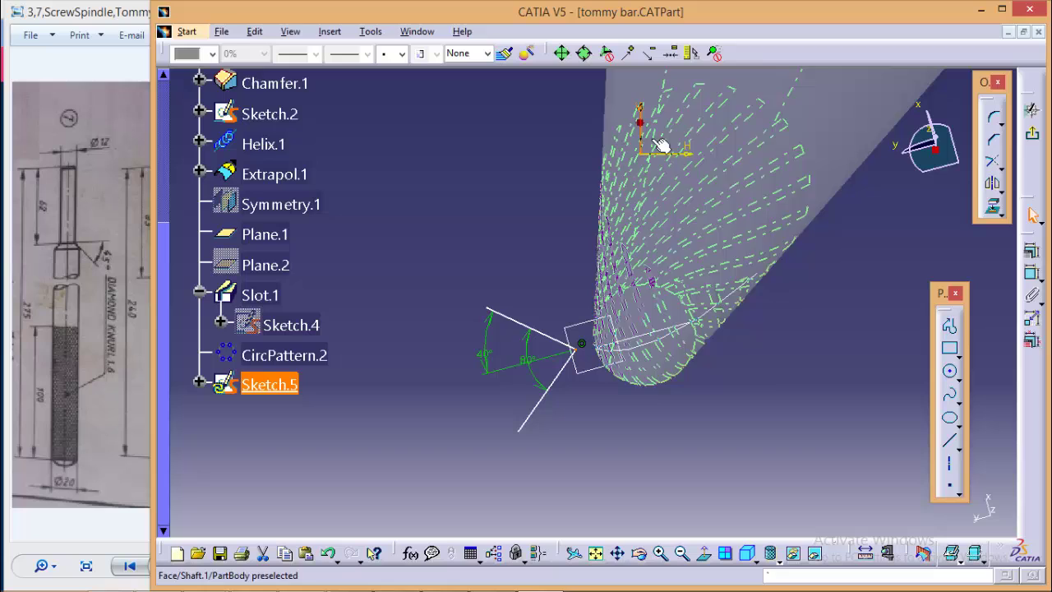
{"action": "left_click", "coordinate": [1033, 275]}
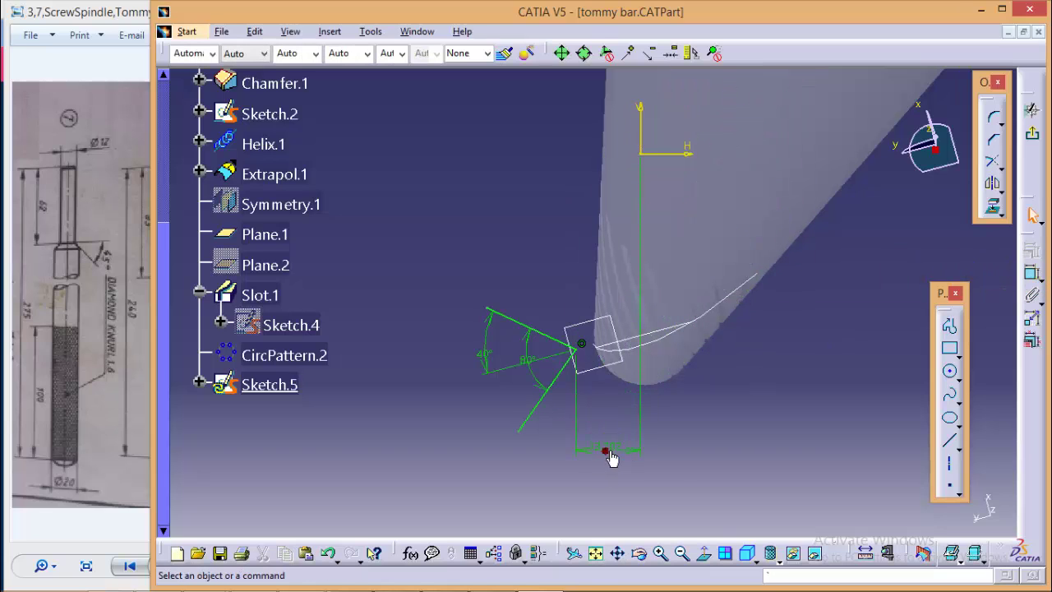
{"action": "double_click", "coordinate": [608, 448]}
{"action": "type", "text": "9.5"}
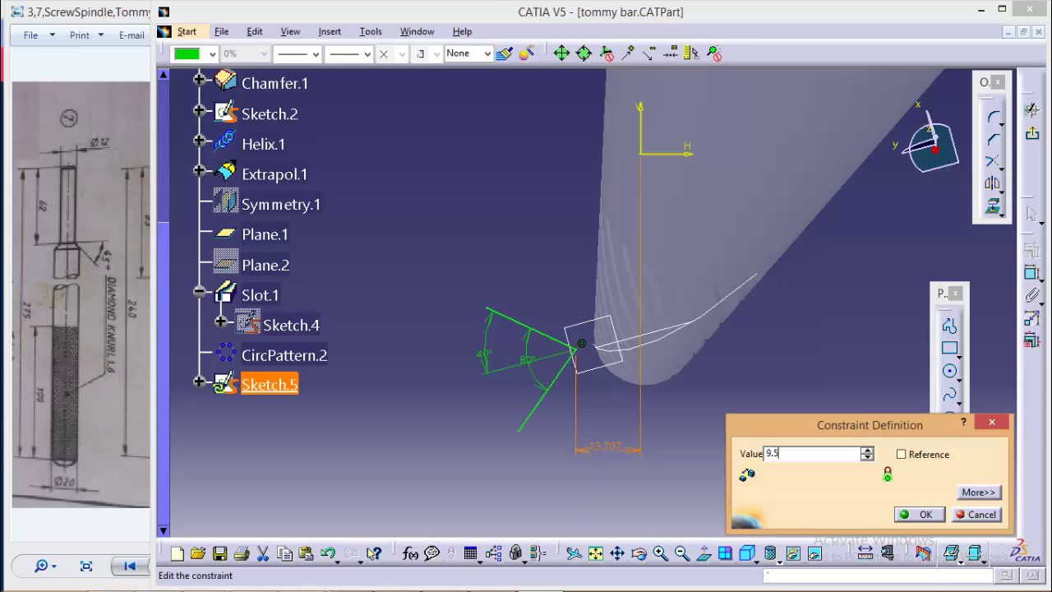
{"action": "key", "text": "Return"}
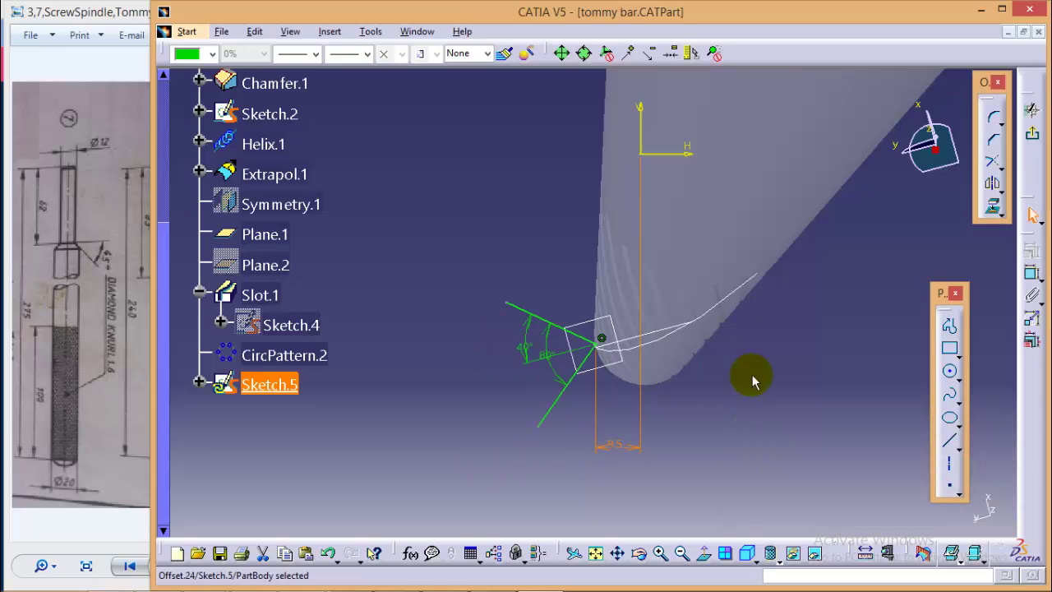
{"action": "left_click", "coordinate": [751, 376]}
Step: Exit the sketch and cut Slot.2, sweeping Sketch.5 along Extrapol.1 with the shaft axis as pulling direction
{"action": "left_click", "coordinate": [1033, 134]}
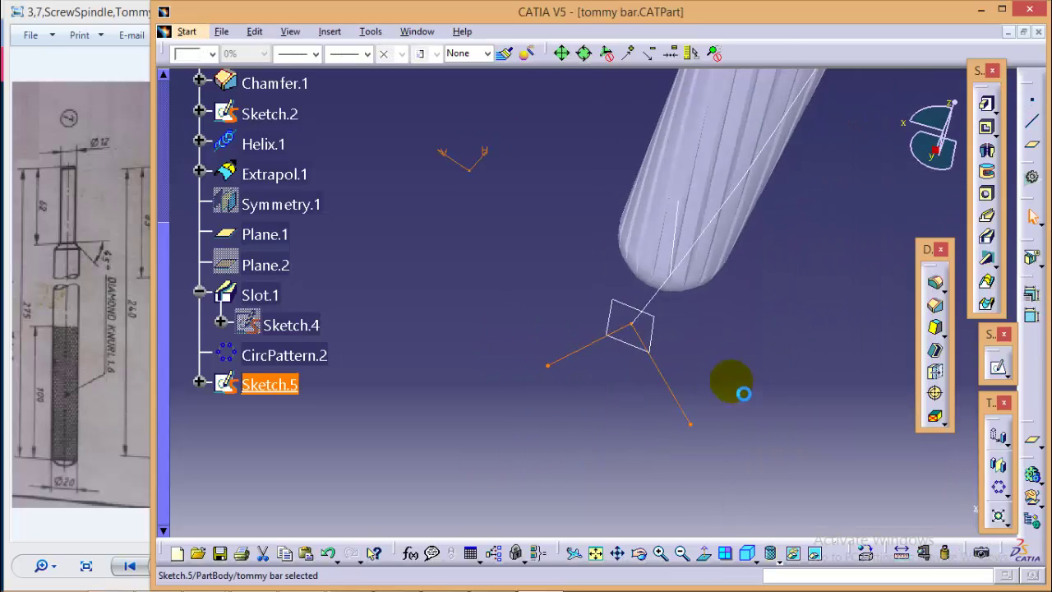
{"action": "left_click", "coordinate": [728, 405]}
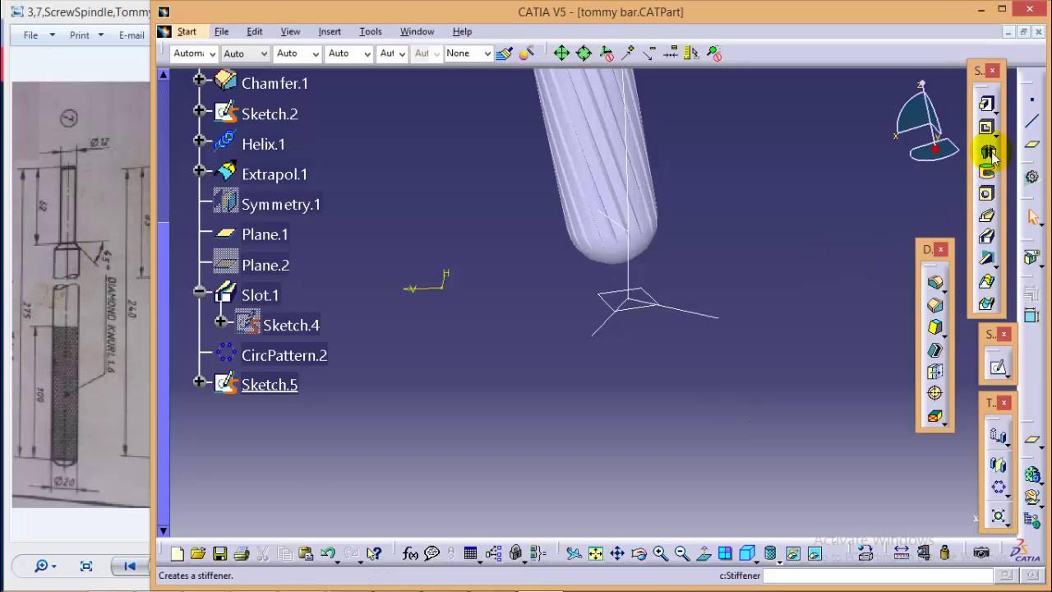
{"action": "left_click", "coordinate": [989, 239]}
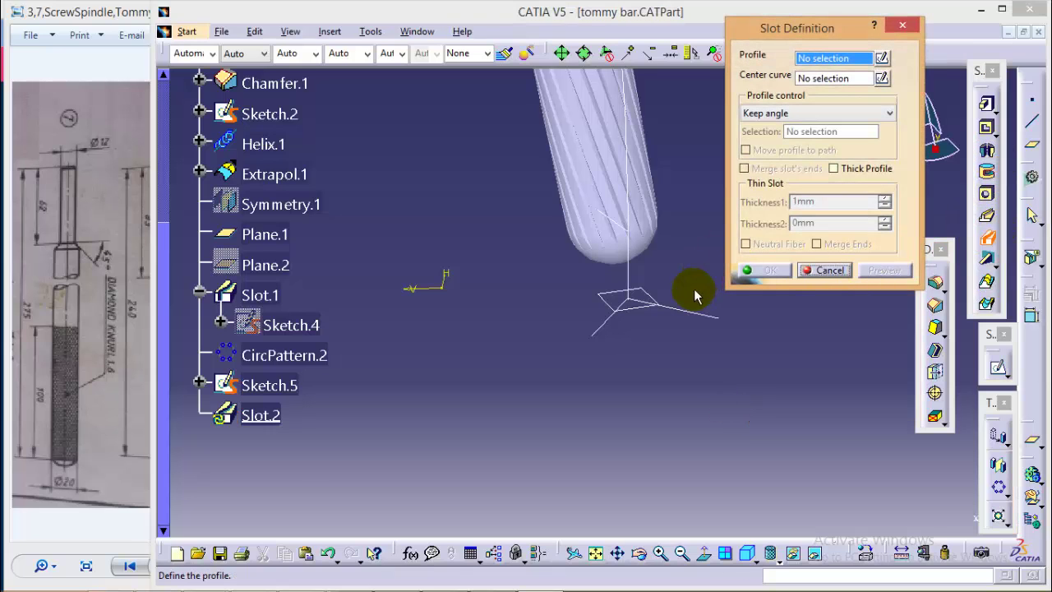
{"action": "mouse_move", "coordinate": [681, 190]}
{"action": "middle_mouse_down"}
{"action": "mouse_move", "coordinate": [653, 254]}
{"action": "mouse_move", "coordinate": [665, 329]}
{"action": "middle_mouse_up"}
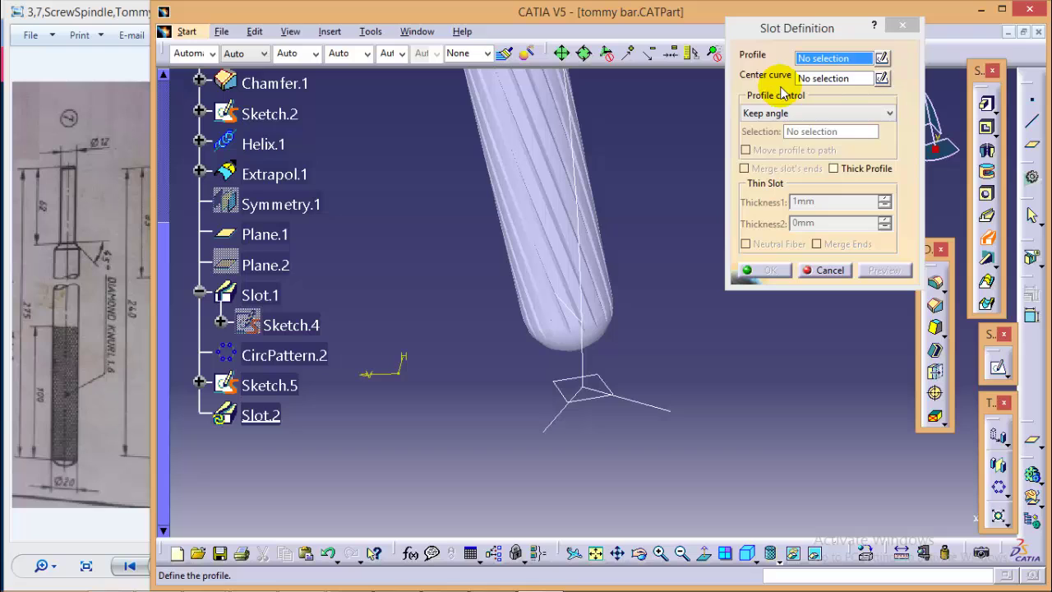
{"action": "left_click", "coordinate": [643, 404]}
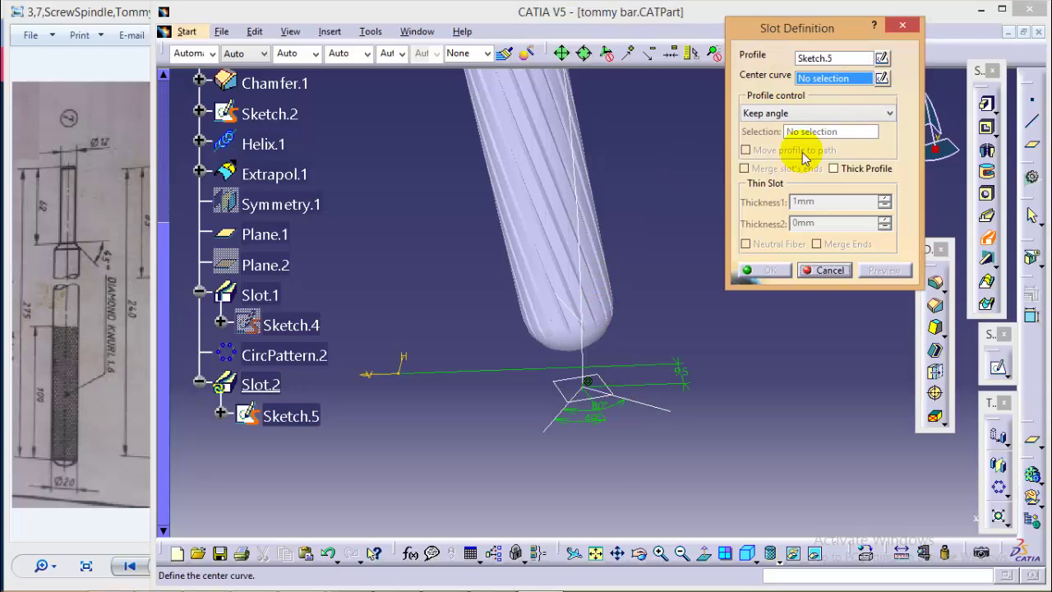
{"action": "left_click", "coordinate": [582, 343]}
{"action": "mouse_move", "coordinate": [718, 276]}
{"action": "middle_mouse_down"}
{"action": "mouse_move", "coordinate": [681, 274]}
{"action": "mouse_move", "coordinate": [629, 156]}
{"action": "mouse_move", "coordinate": [646, 228]}
{"action": "mouse_move", "coordinate": [673, 255]}
{"action": "middle_mouse_up"}
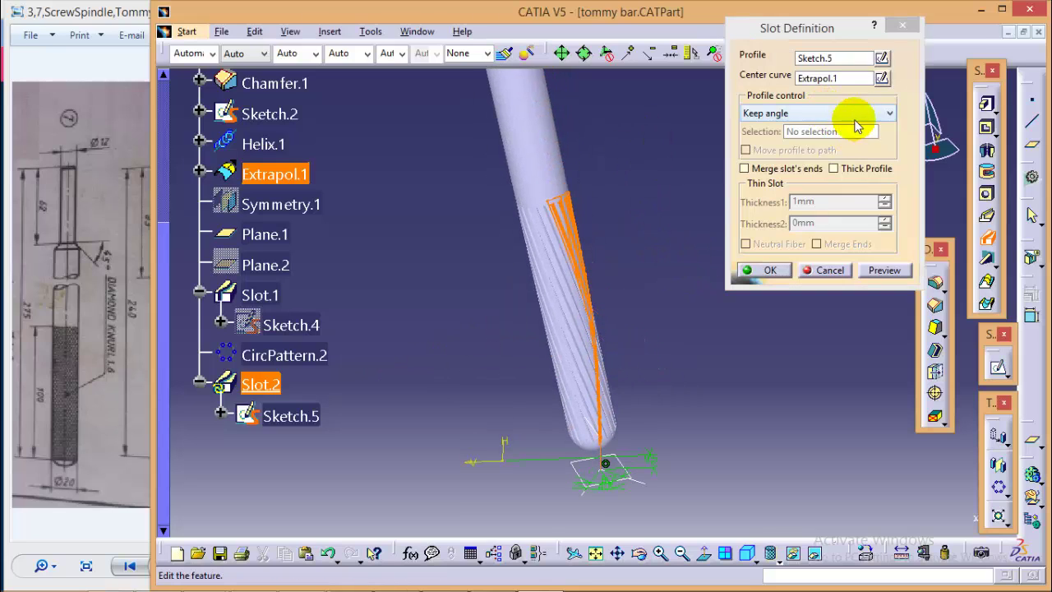
{"action": "left_click", "coordinate": [857, 116]}
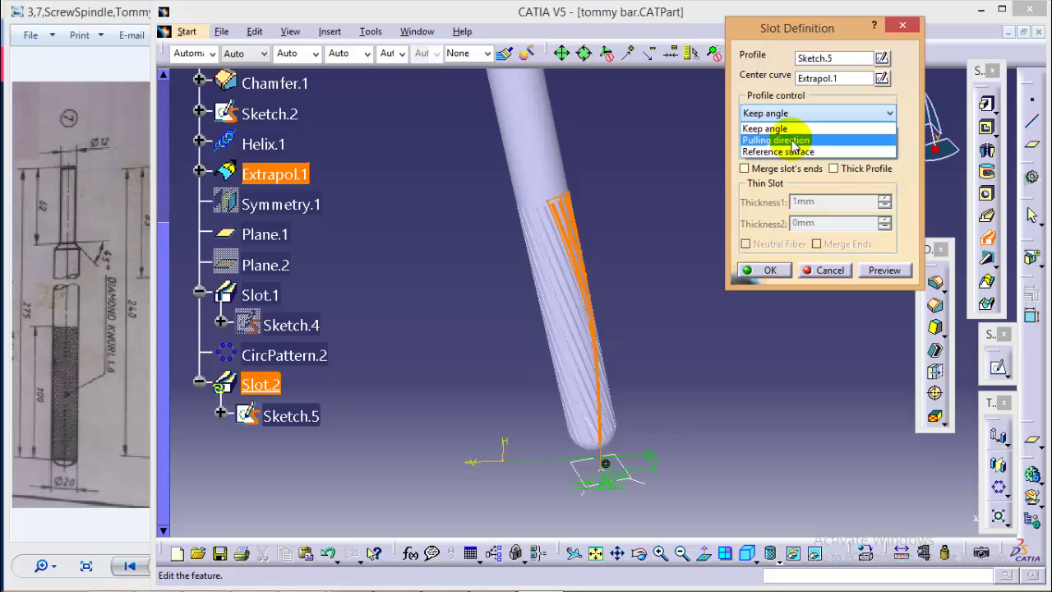
{"action": "left_click", "coordinate": [781, 140]}
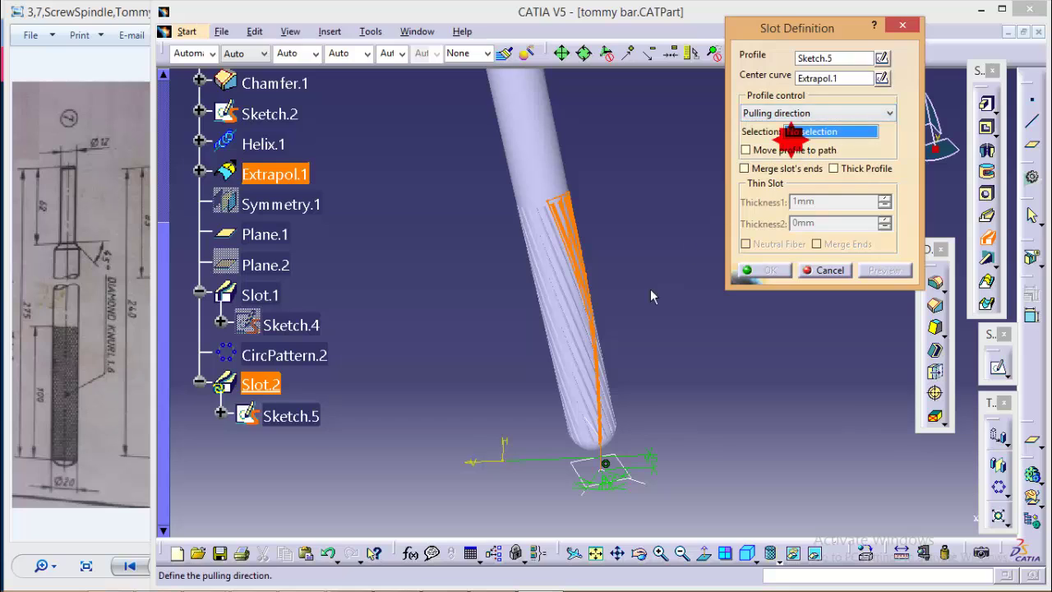
{"action": "left_click", "coordinate": [540, 148]}
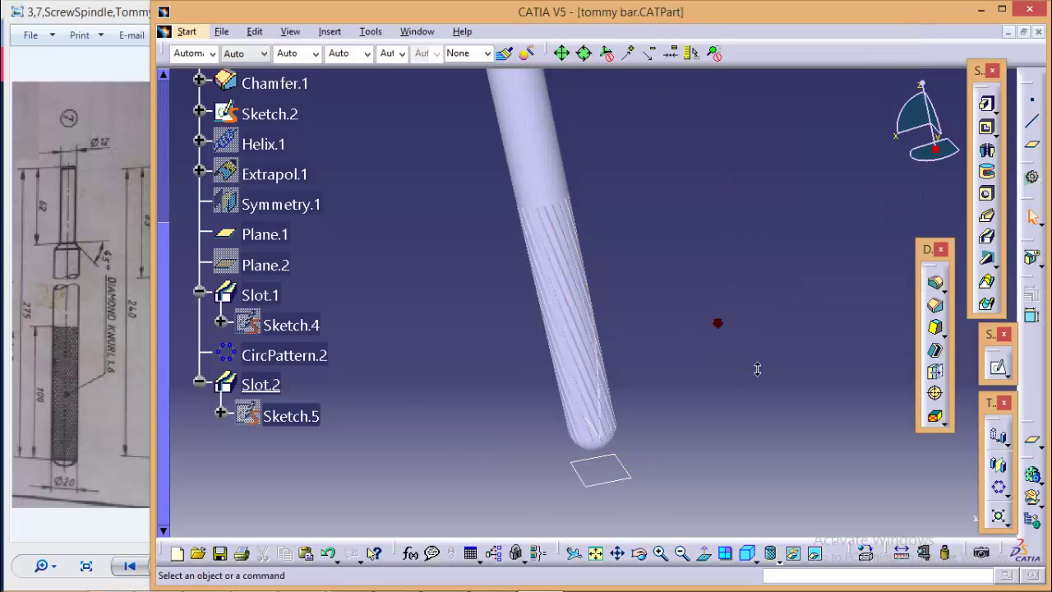
{"action": "middle_click_drag", "start_coordinate": [756, 369], "coordinate": [743, 164]}
{"action": "middle_click_drag", "start_coordinate": [767, 351], "coordinate": [695, 353]}
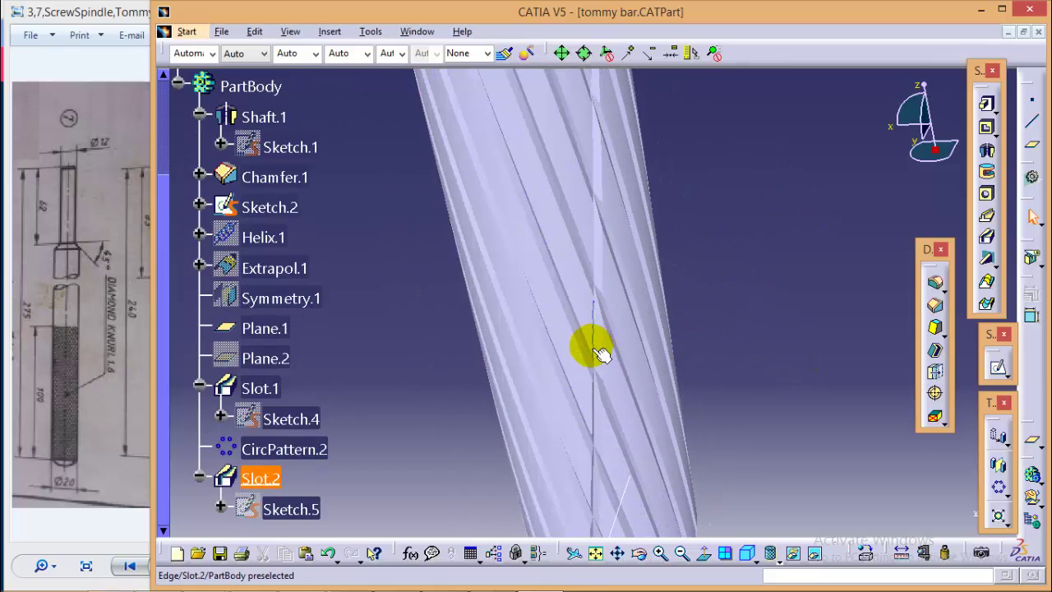
Step: Create CircPattern.3: a complete crown of 20 Slot.2 instances referenced on the shaft face
{"action": "left_click", "coordinate": [997, 487]}
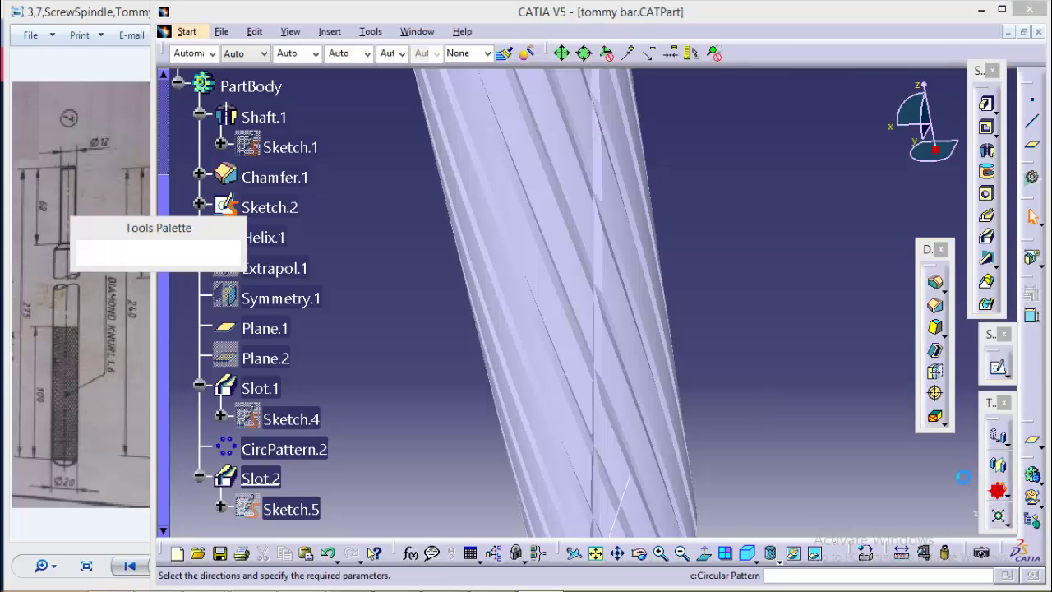
{"action": "double_click", "coordinate": [867, 353]}
{"action": "left_click", "coordinate": [904, 330]}
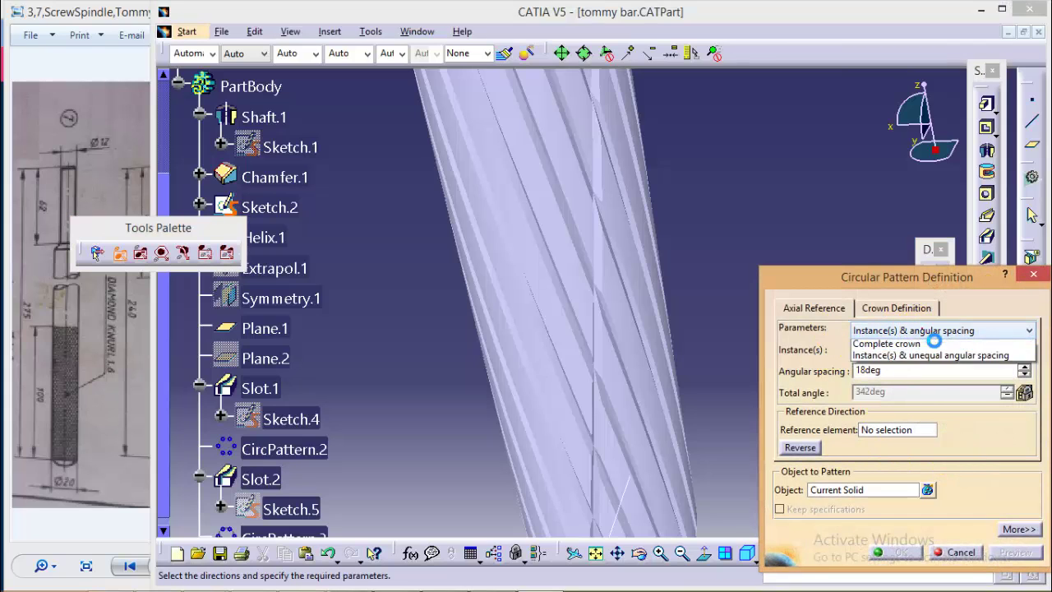
{"action": "left_click", "coordinate": [898, 380]}
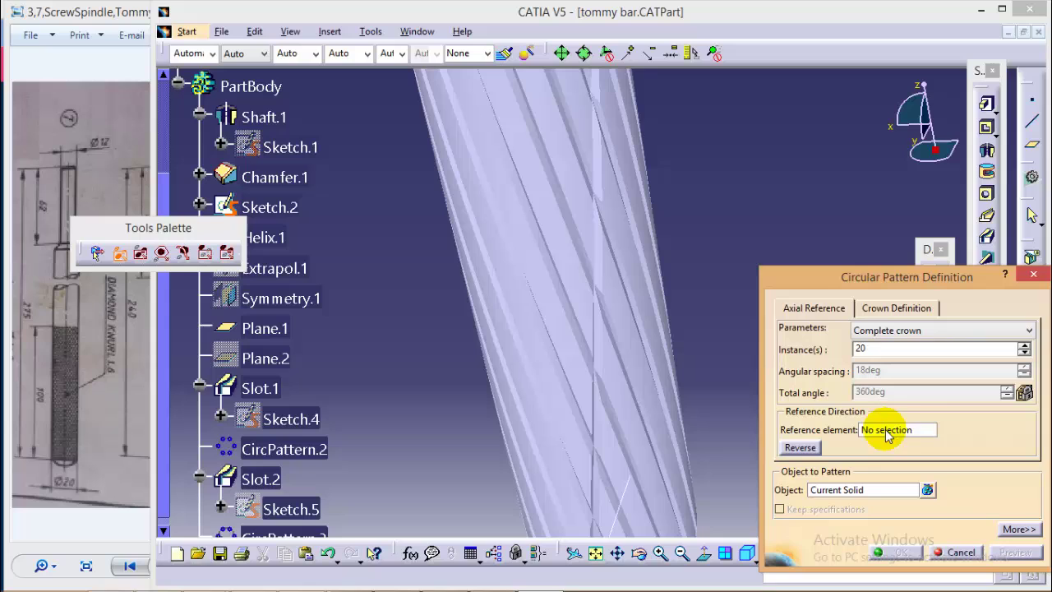
{"action": "left_click", "coordinate": [916, 431]}
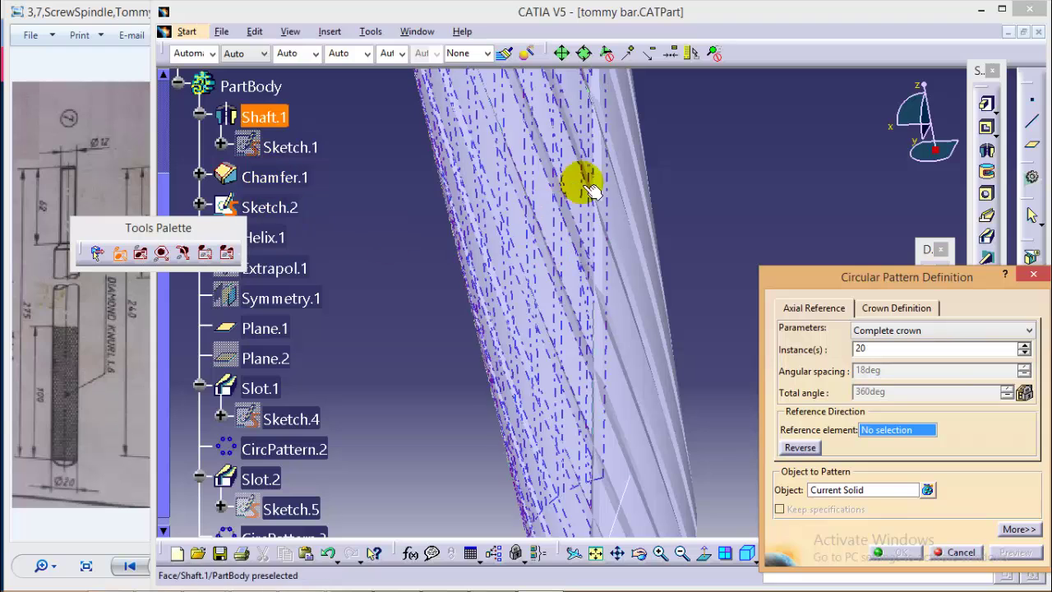
{"action": "middle_click_drag", "start_coordinate": [385, 209], "coordinate": [406, 342]}
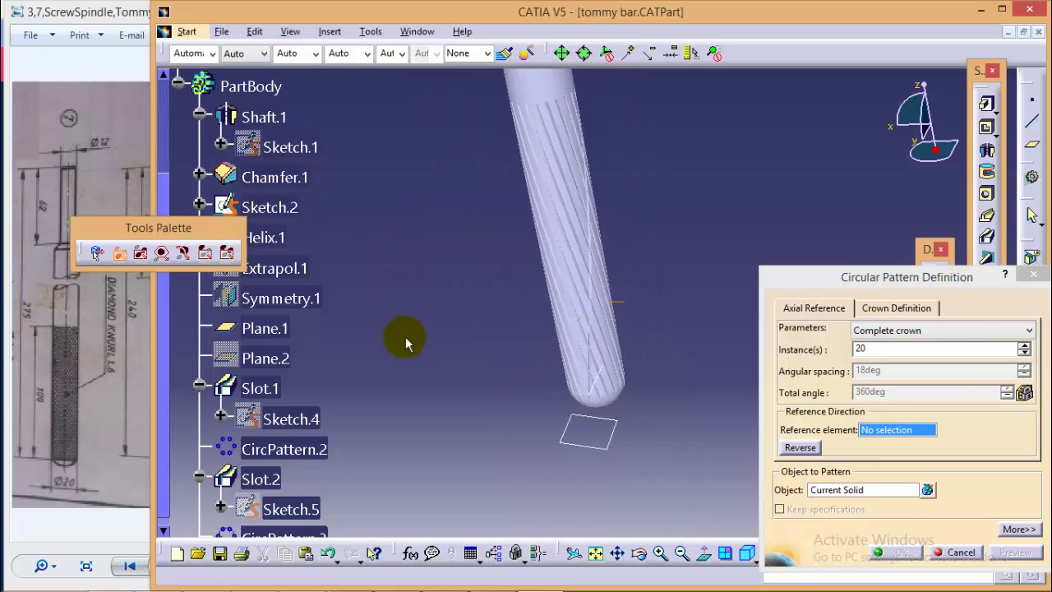
{"action": "middle_click_drag", "start_coordinate": [460, 316], "coordinate": [540, 200]}
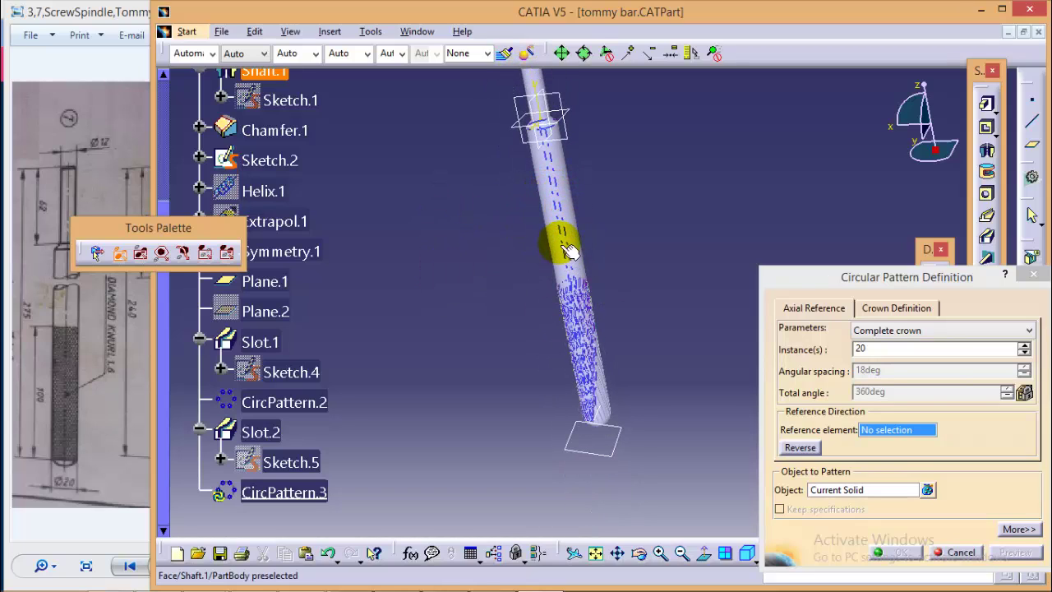
{"action": "middle_click_drag", "start_coordinate": [479, 352], "coordinate": [447, 305]}
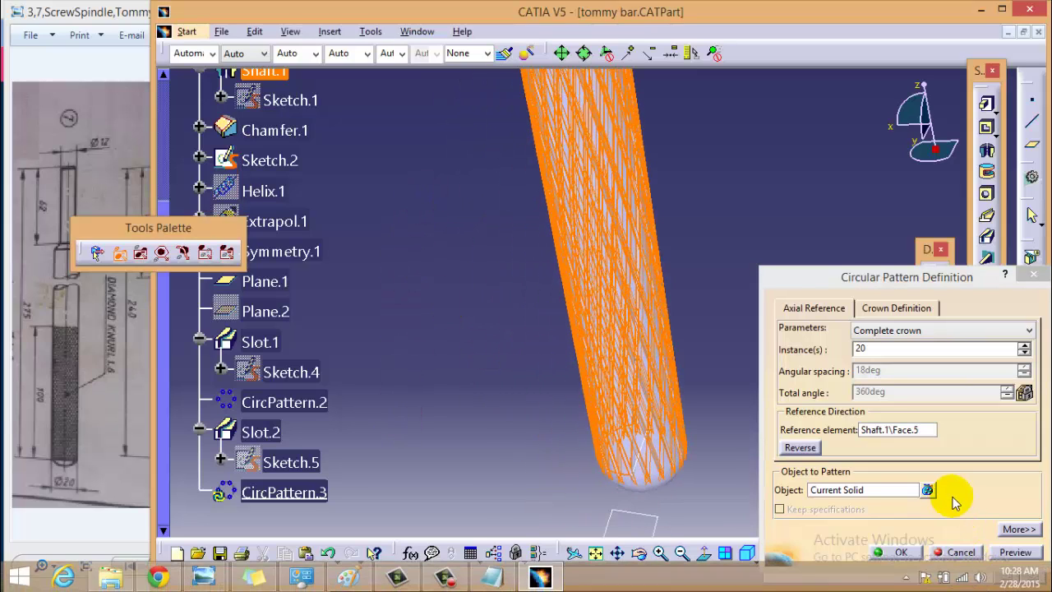
{"action": "left_click", "coordinate": [899, 489]}
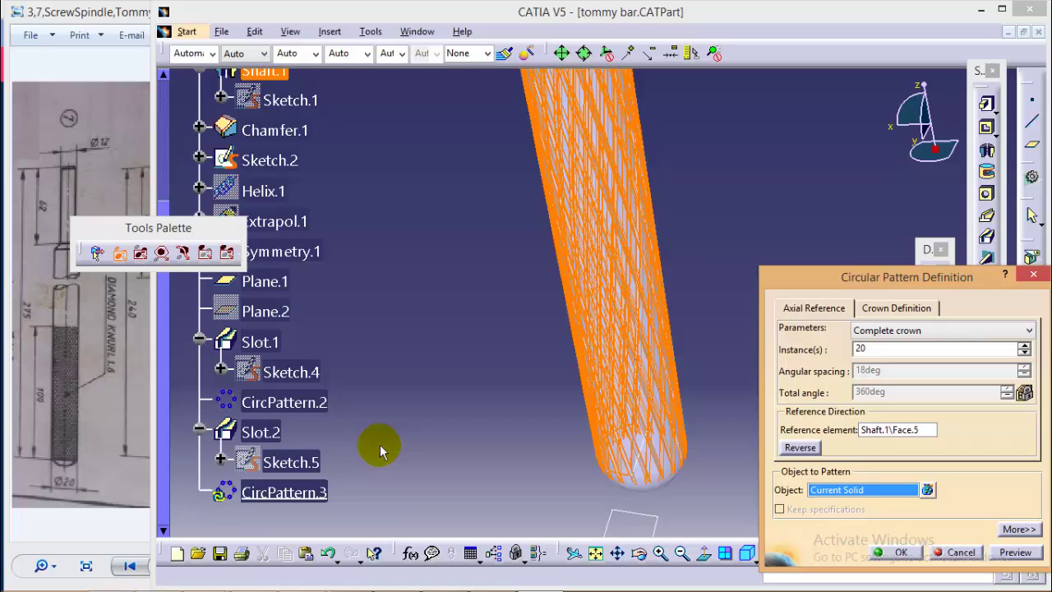
{"action": "left_click", "coordinate": [261, 432]}
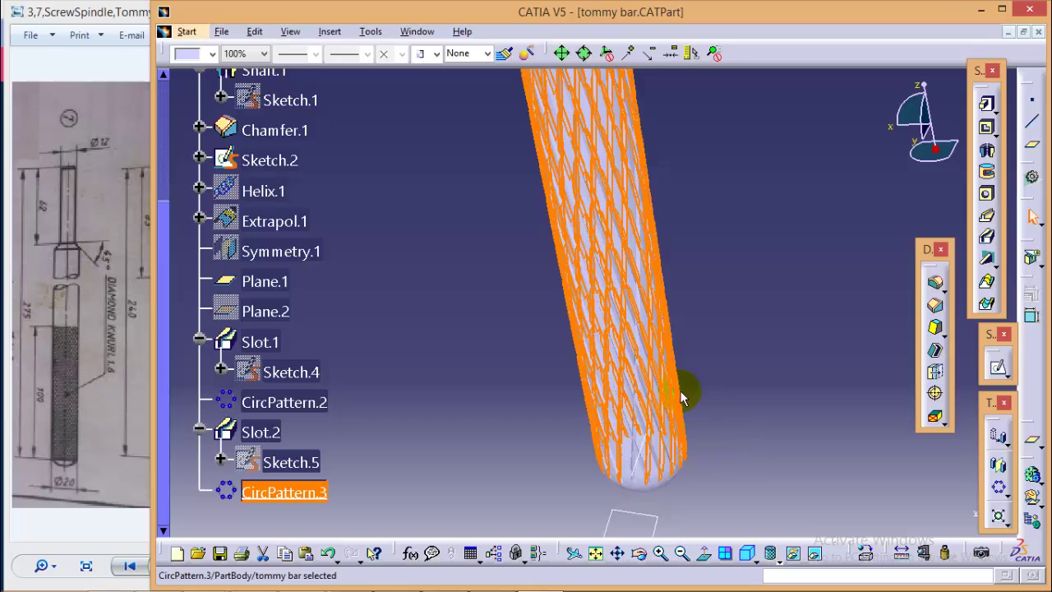
{"action": "left_click", "coordinate": [737, 399]}
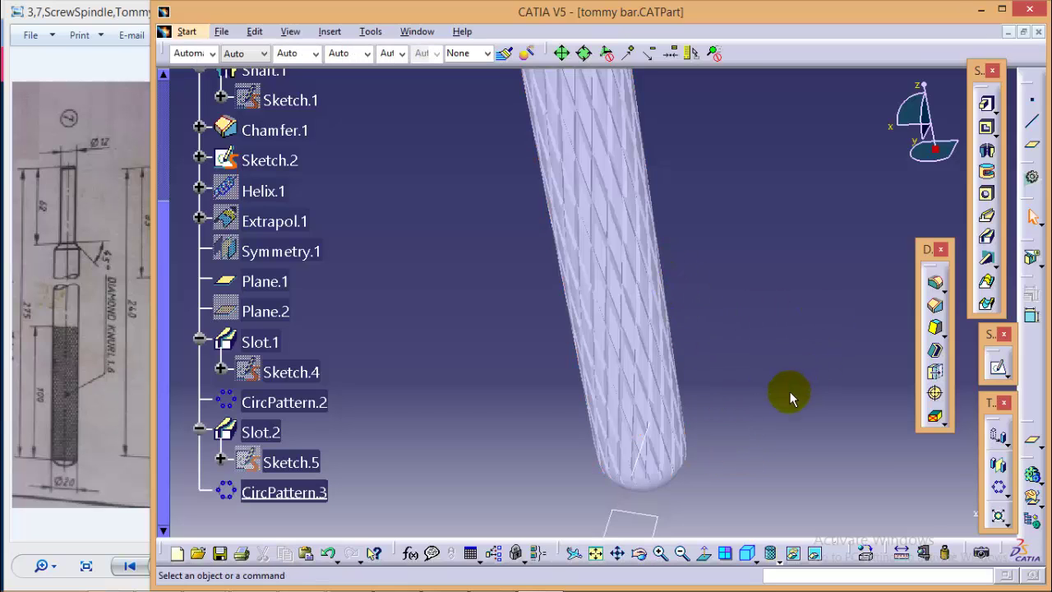
{"action": "middle_click_drag", "start_coordinate": [765, 416], "coordinate": [859, 413]}
{"action": "middle_click_drag", "start_coordinate": [734, 307], "coordinate": [782, 312]}
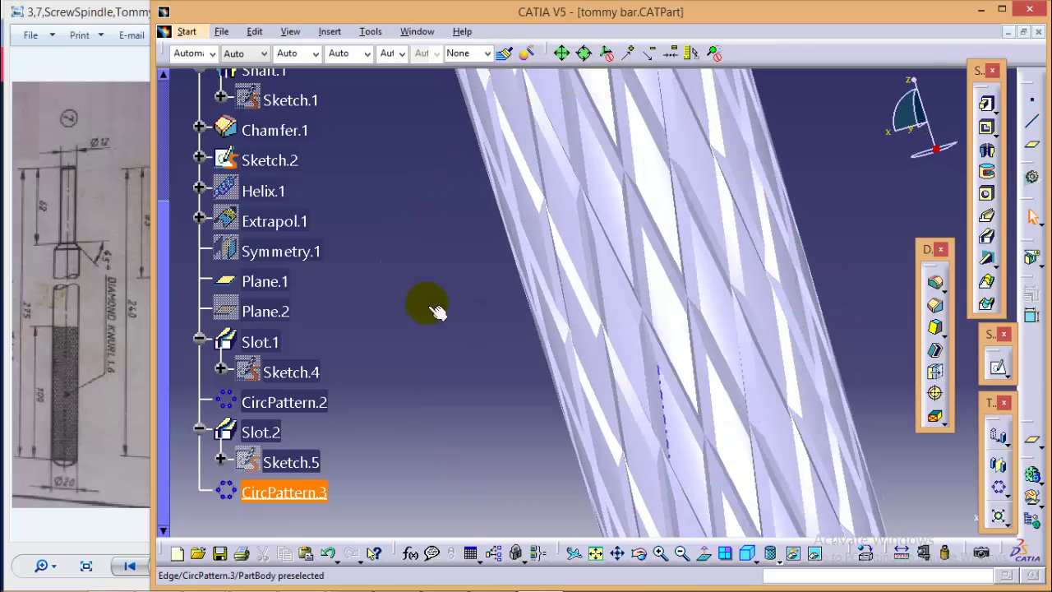
{"action": "middle_click_drag", "start_coordinate": [425, 301], "coordinate": [439, 395]}
{"action": "middle_click_drag", "start_coordinate": [451, 298], "coordinate": [490, 357]}
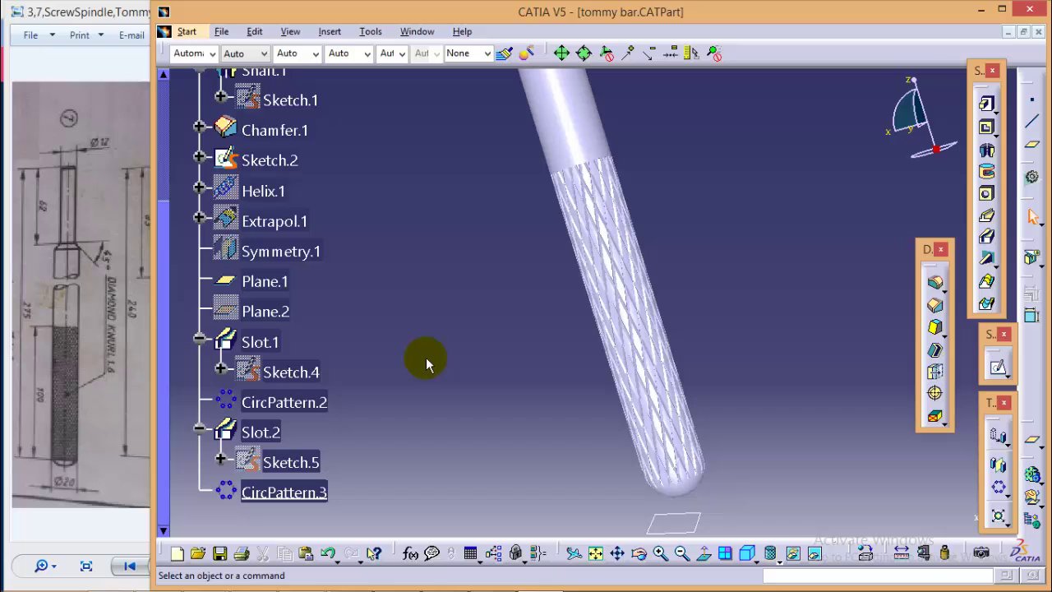